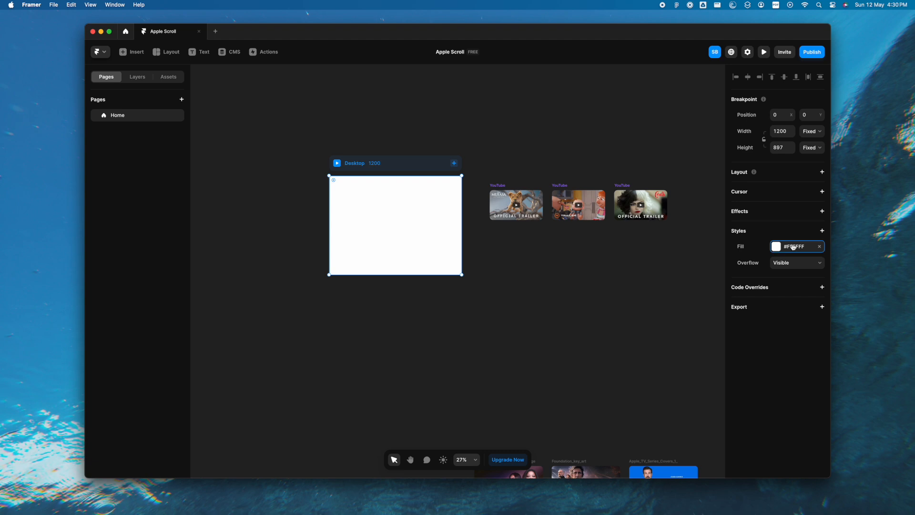
# Set the Desktop breakpoint's fill colour to #0F0F0F
pyautogui.write('0f0f0f')
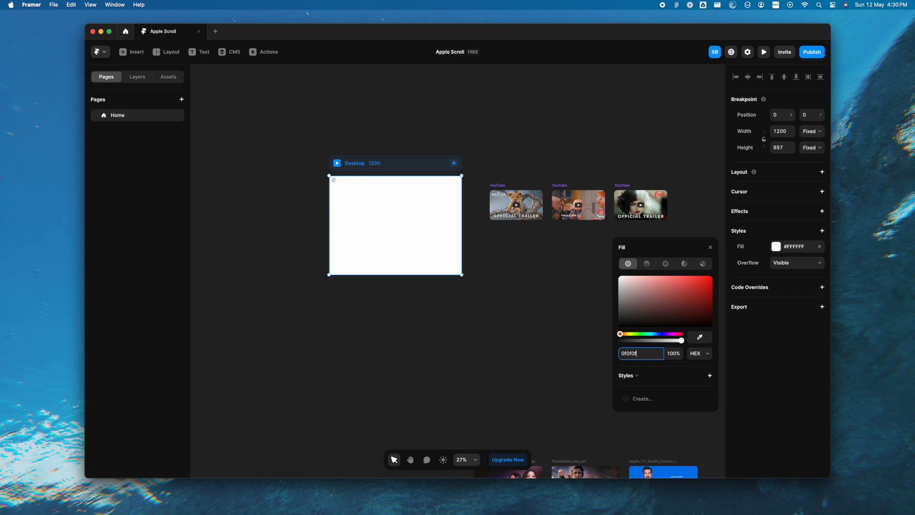
pyautogui.press('Return')
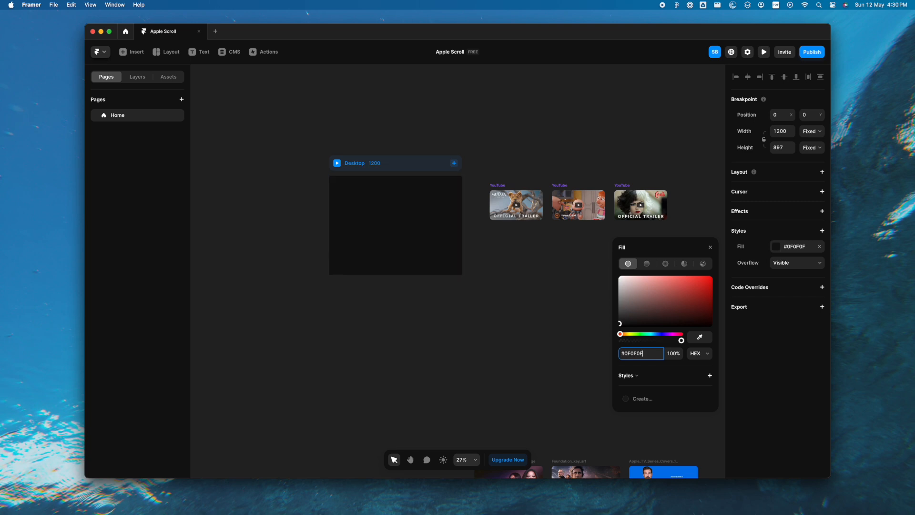
pyautogui.click(711, 247)
# Extend the Desktop breakpoint's lower edge downwards to make the page about 3977 high
pyautogui.scroll(-3, 401, 299)
pyautogui.scroll(-2, 399, 281)
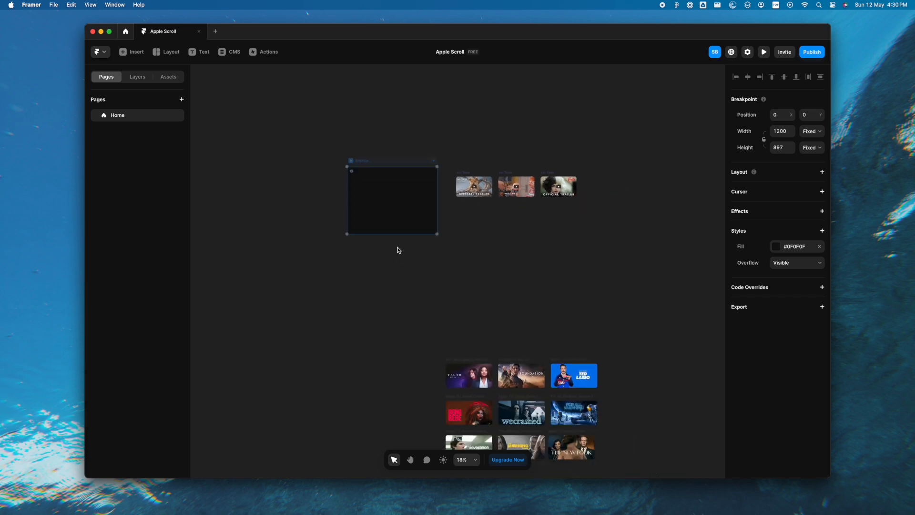
pyautogui.moveTo(399, 235); pyautogui.dragTo(392, 448)
pyautogui.click(513, 276)
pyautogui.scroll(2, 512, 275)
pyautogui.scroll(5, 367, 182)
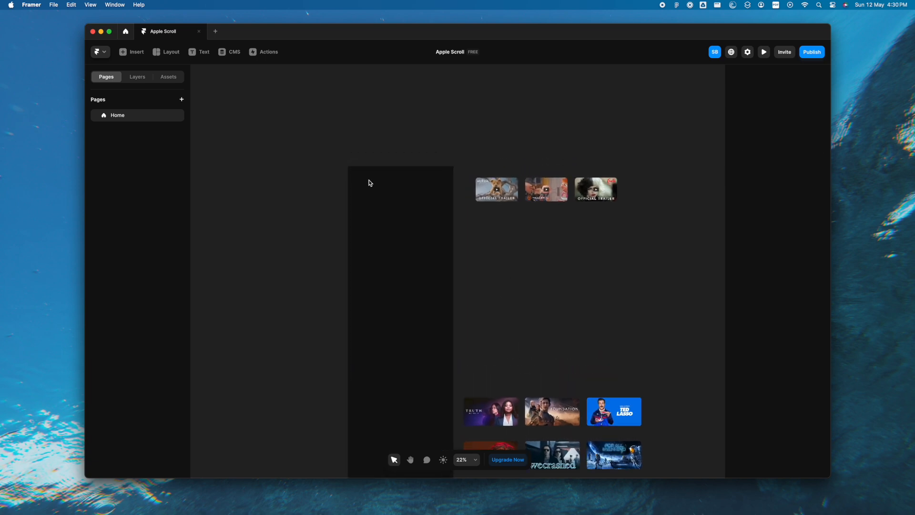
# Add a vertical stack layout to the Desktop breakpoint
pyautogui.click(364, 141)
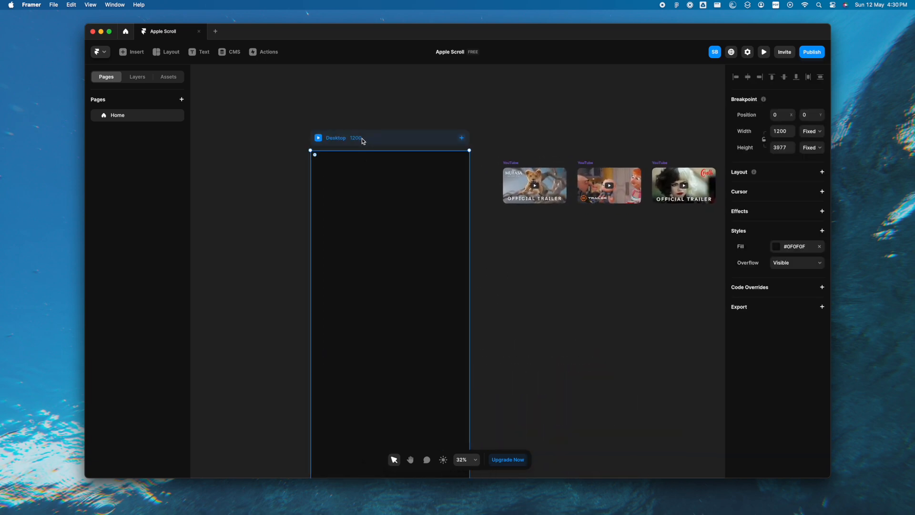
pyautogui.click(822, 172)
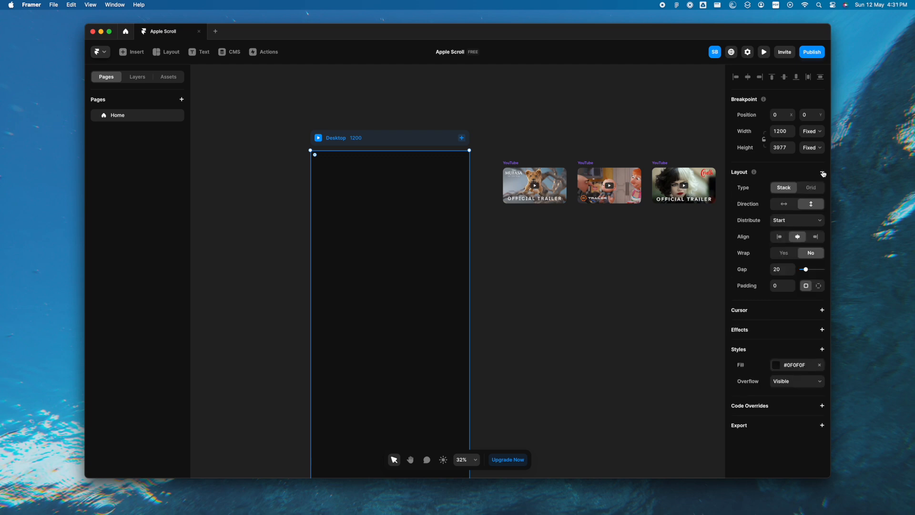
pyautogui.click(637, 300)
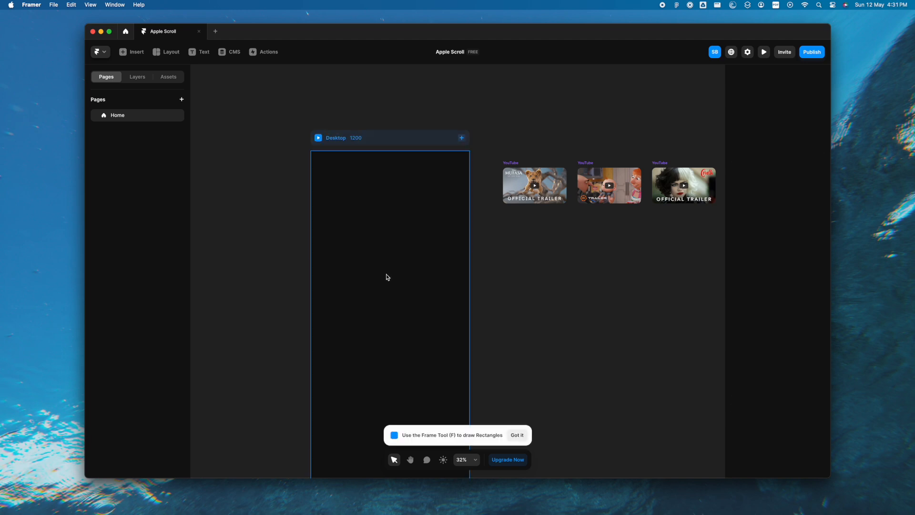
# Draw a frame about 990 × 1095 inside the Desktop breakpoint and set its width sizing to Fill
pyautogui.press('f')
pyautogui.moveTo(326, 201); pyautogui.dragTo(458, 350)
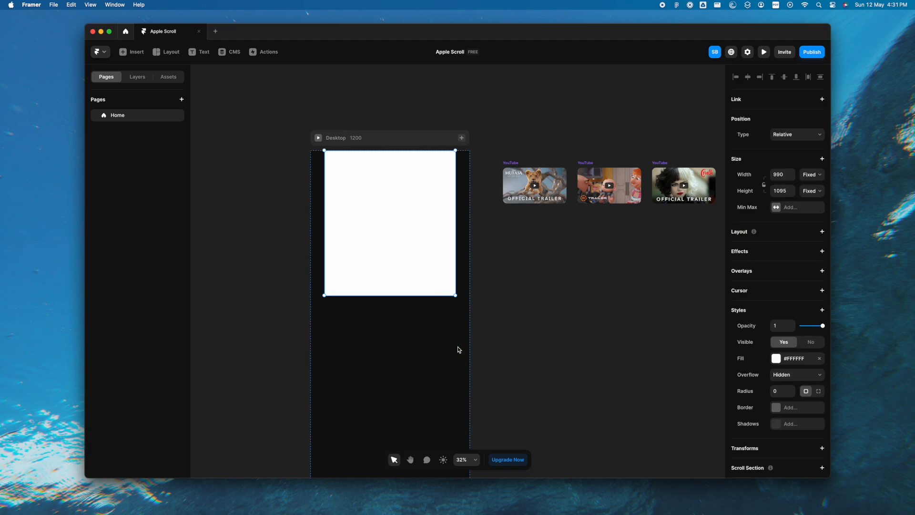
pyautogui.click(813, 176)
pyautogui.click(819, 187)
pyautogui.click(784, 175)
pyautogui.write('100')
pyautogui.press('Return')
pyautogui.click(814, 176)
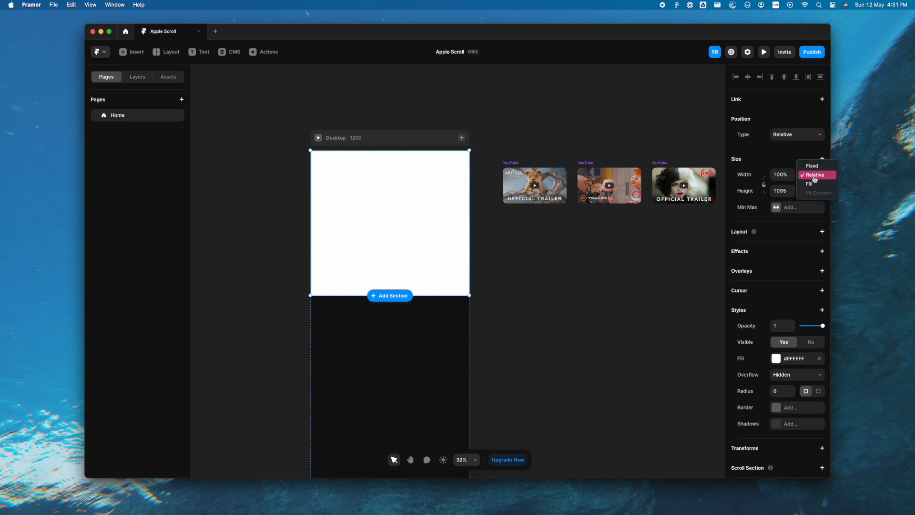
pyautogui.click(811, 184)
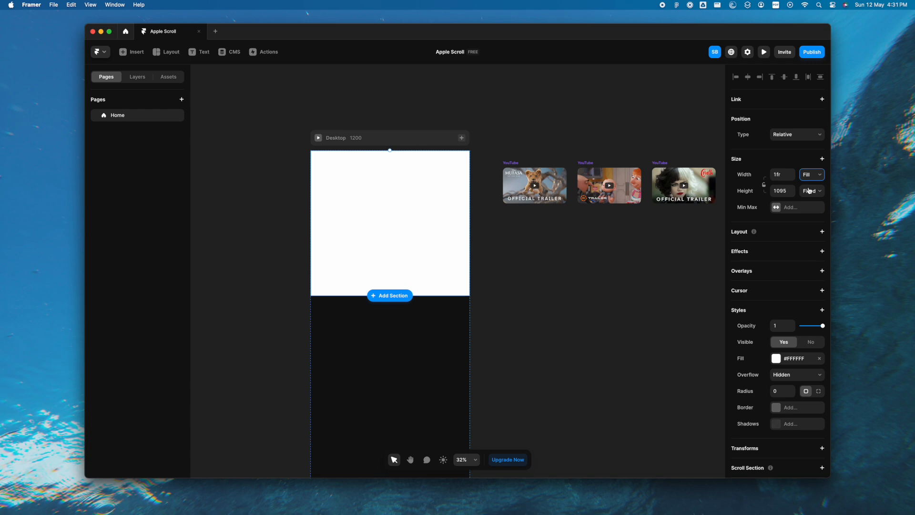
# Set the new frame's height to 2800
pyautogui.click(786, 194)
pyautogui.write('2800')
pyautogui.press('Return')
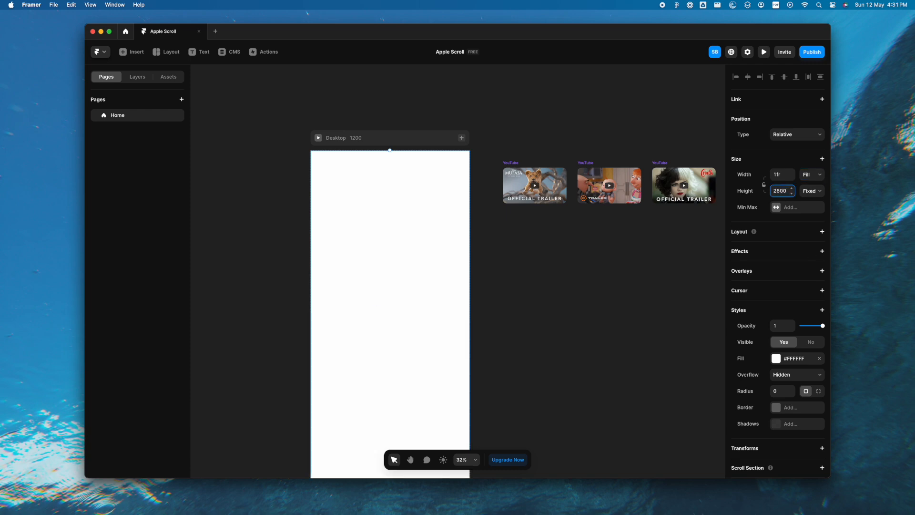
# Remove the white fill from the 2800-high frame and add a stack layout to it
pyautogui.scroll(-3, 367, 317)
pyautogui.scroll(3, 403, 267)
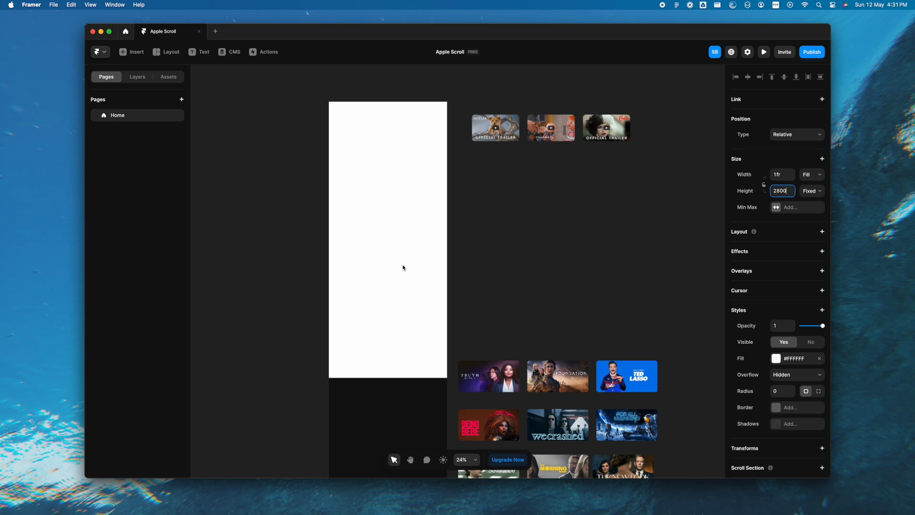
pyautogui.scroll(1, 403, 268)
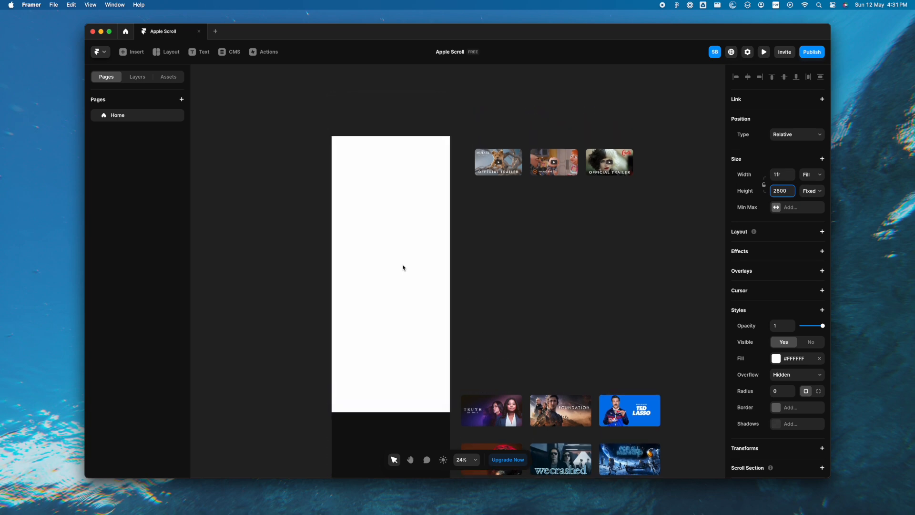
pyautogui.click(819, 359)
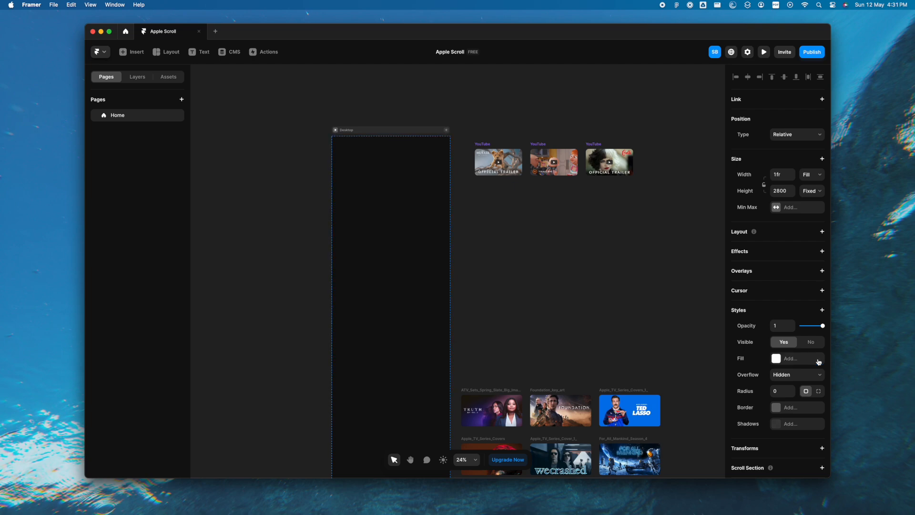
pyautogui.click(822, 232)
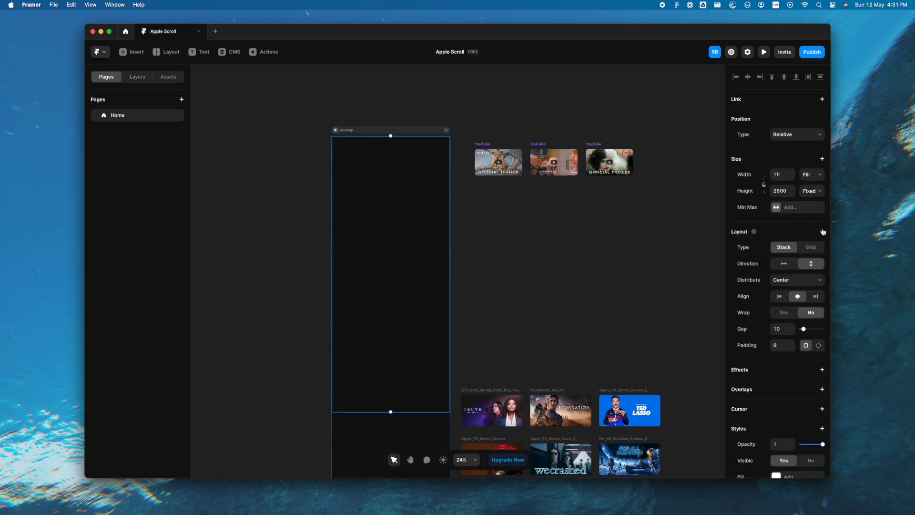
# Rename the stack inside the Desktop breakpoint as Scroll Container
pyautogui.click(581, 263)
pyautogui.click(417, 223)
pyautogui.click(139, 79)
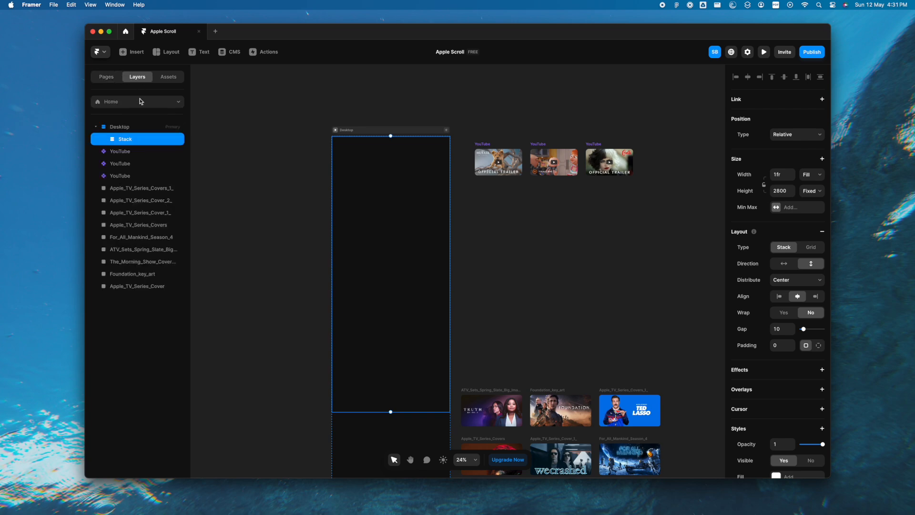
pyautogui.doubleClick(126, 140)
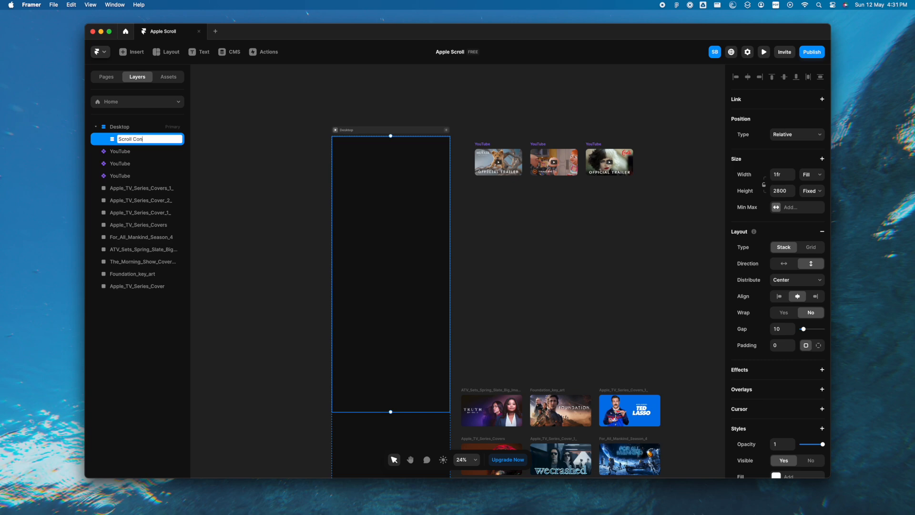
pyautogui.click(230, 165)
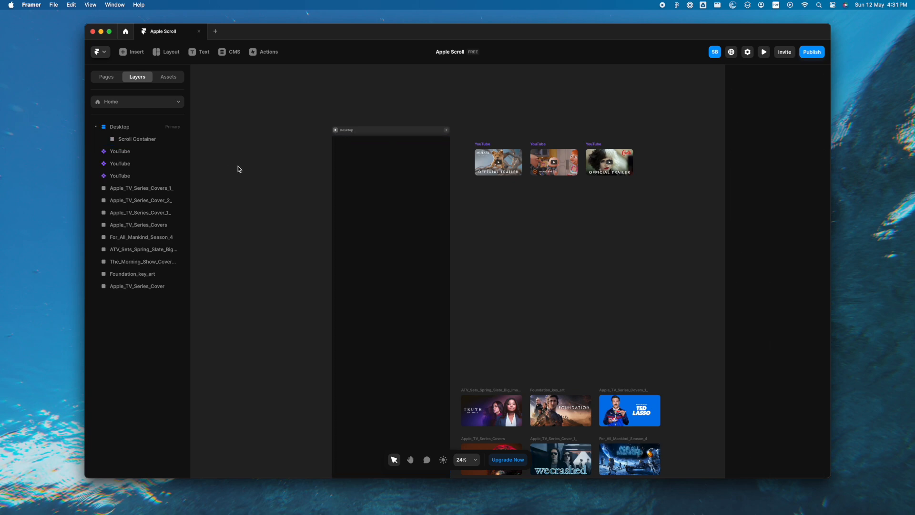
# Draw a frame about 756 × 643 inside the Scroll Container
pyautogui.click(125, 143)
pyautogui.scroll(5, 391, 168)
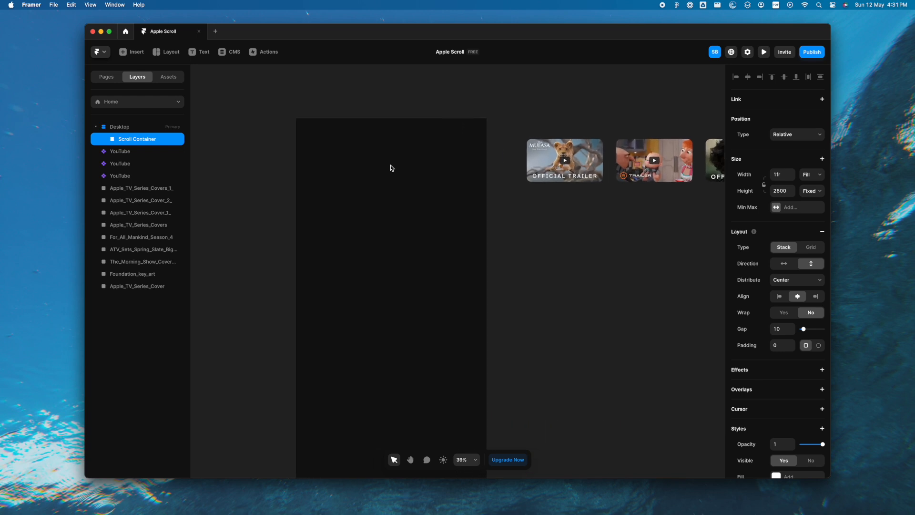
pyautogui.press('f')
pyautogui.moveTo(350, 154); pyautogui.dragTo(471, 258)
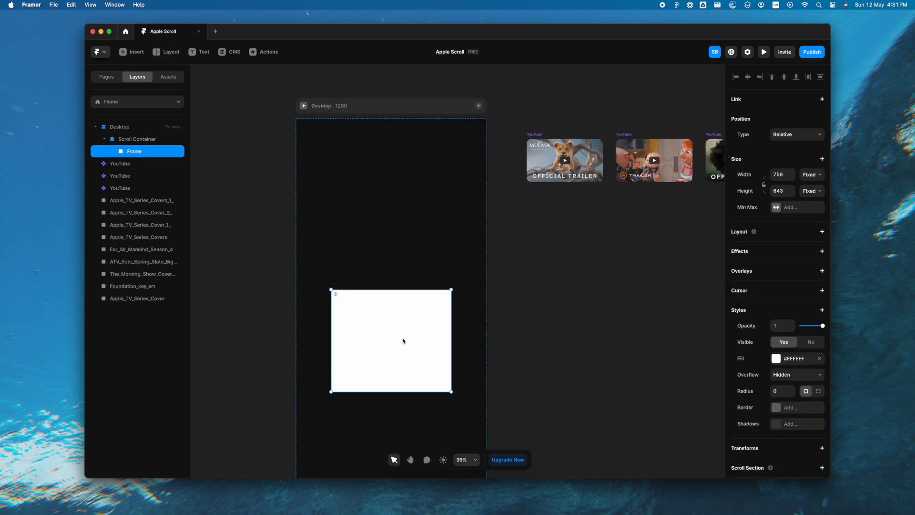
# Set the Scroll Container's stack distribution to Start
pyautogui.click(408, 267)
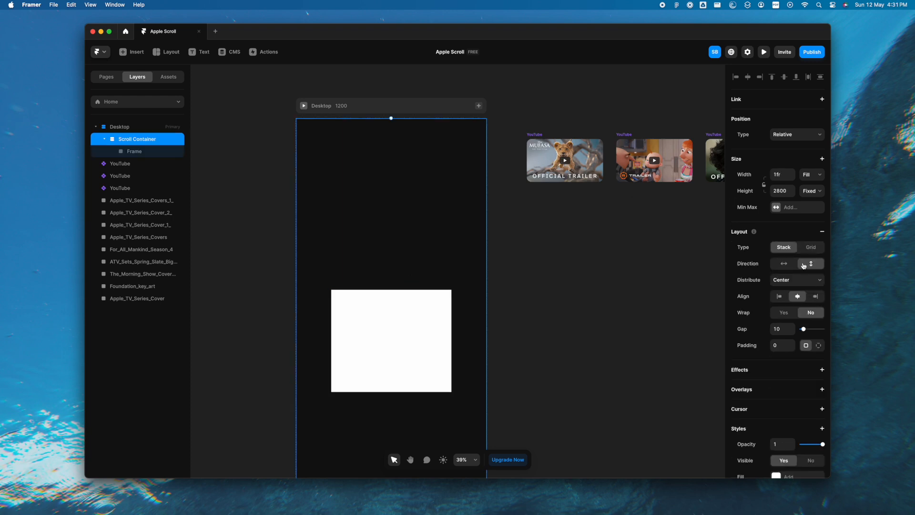
pyautogui.click(806, 280)
pyautogui.click(789, 269)
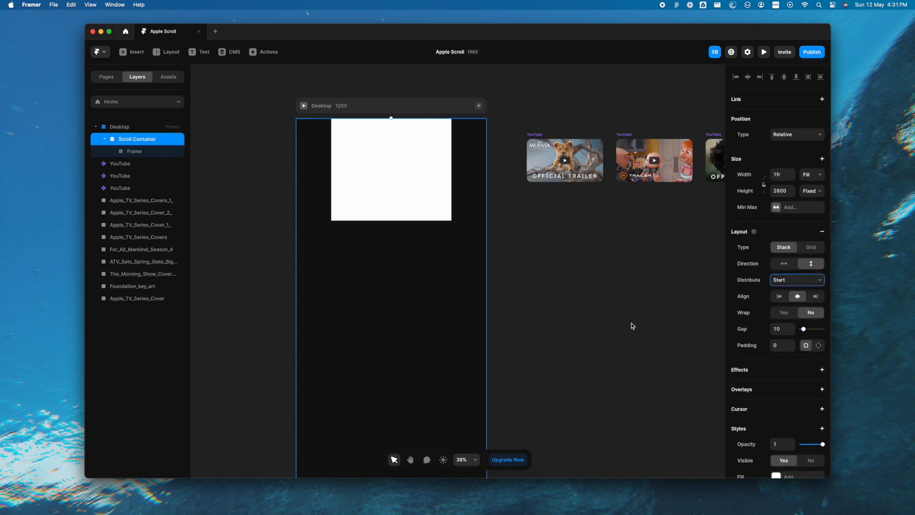
# Size the inner white frame to a relative width of 100% and a viewport height of 100vh
pyautogui.scroll(3, 454, 285)
pyautogui.click(410, 260)
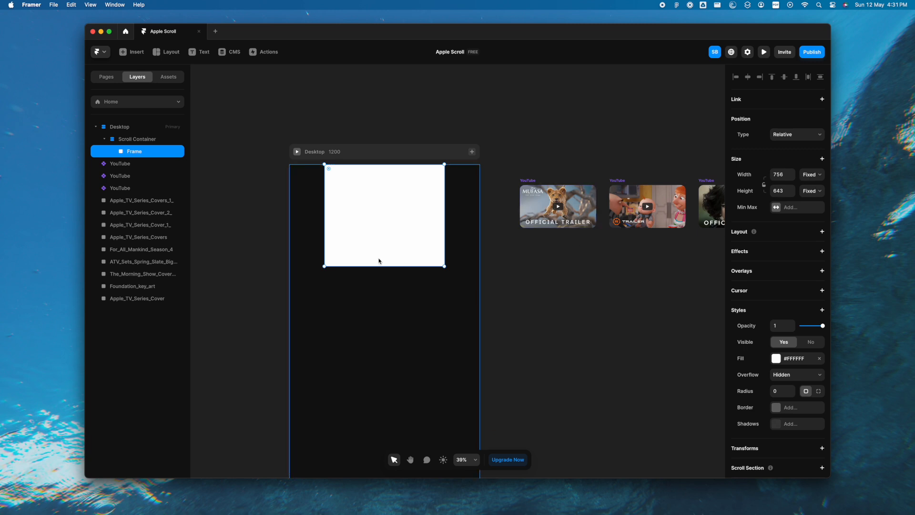
pyautogui.moveTo(322, 246); pyautogui.dragTo(286, 250)
pyautogui.click(812, 174)
pyautogui.click(813, 183)
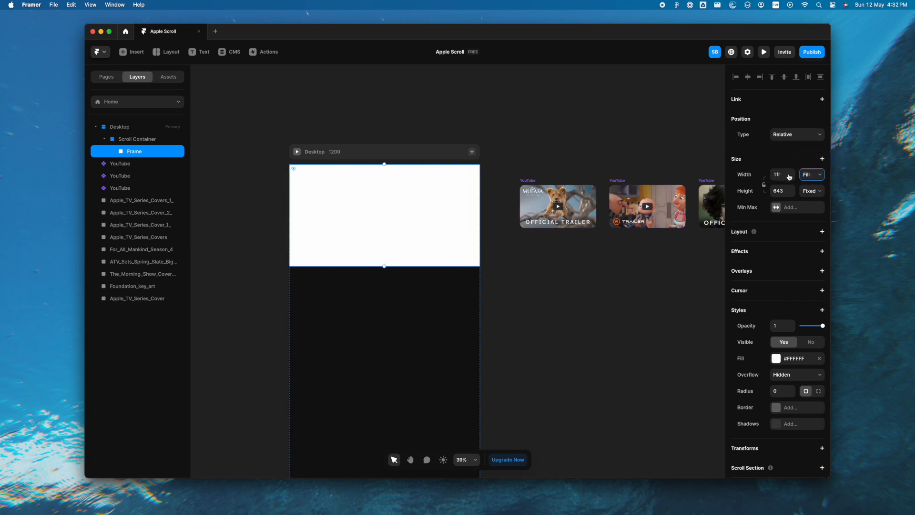
pyautogui.click(811, 191)
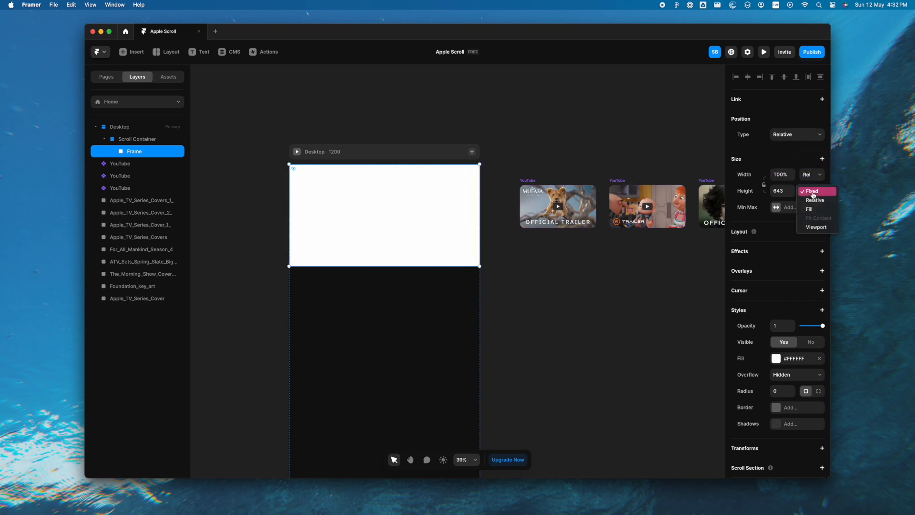
pyautogui.click(816, 226)
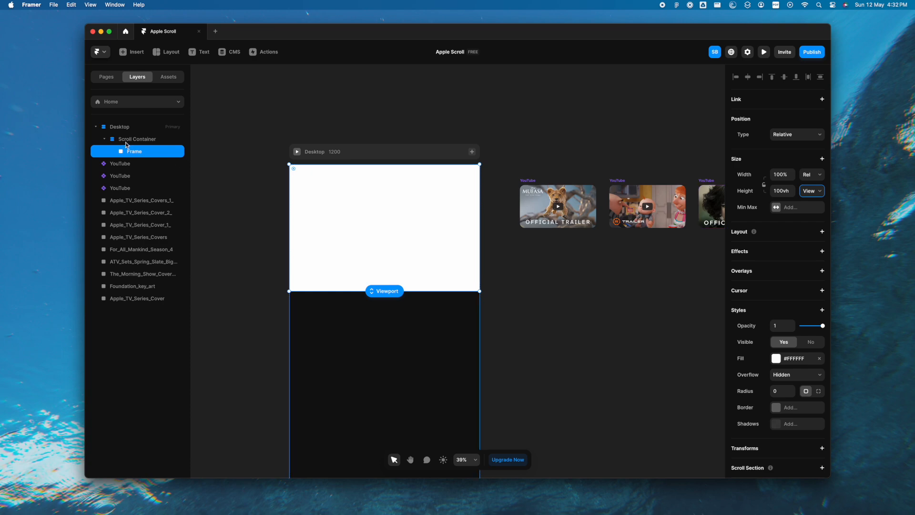
# Rename the inner frame as Slideshow Container and set its position type to Sticky
pyautogui.doubleClick(144, 151)
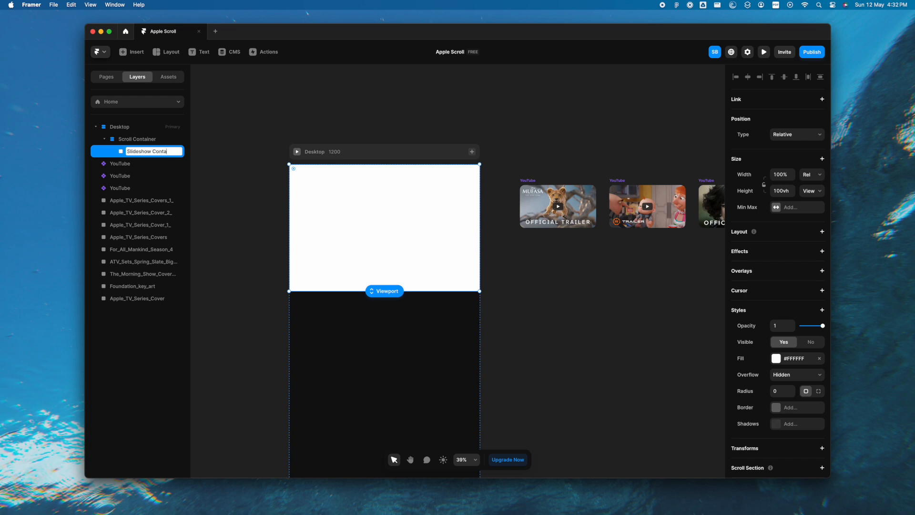
pyautogui.click(238, 174)
pyautogui.click(324, 171)
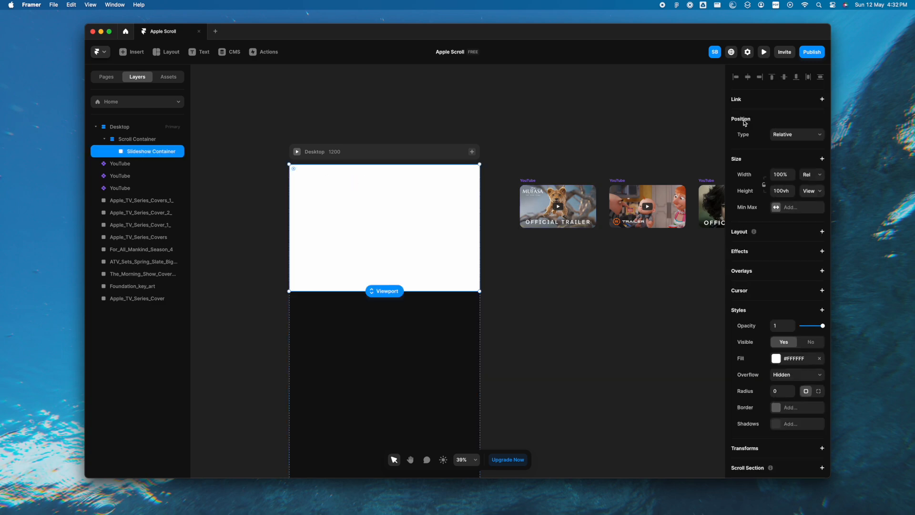
pyautogui.click(795, 135)
pyautogui.click(796, 151)
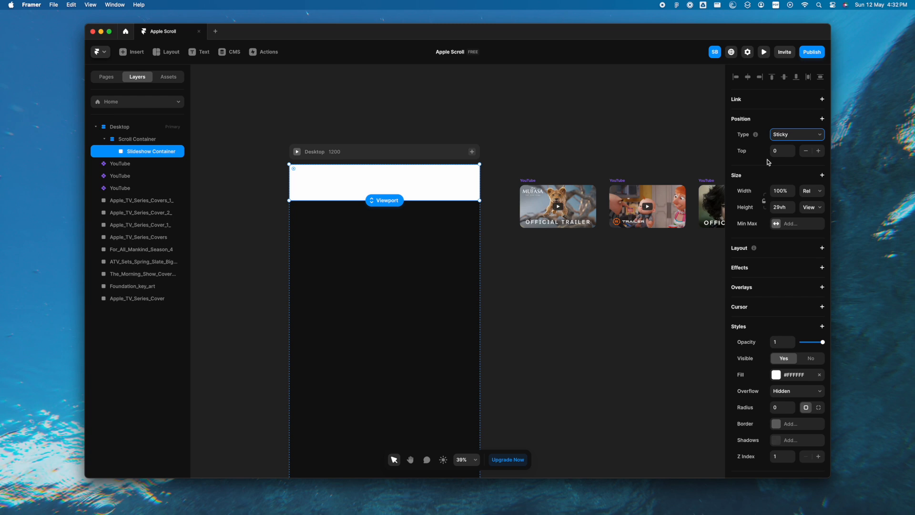
# Set the Slideshow Container's height to 100vh and remove its white fill
pyautogui.click(784, 207)
pyautogui.write('100vh')
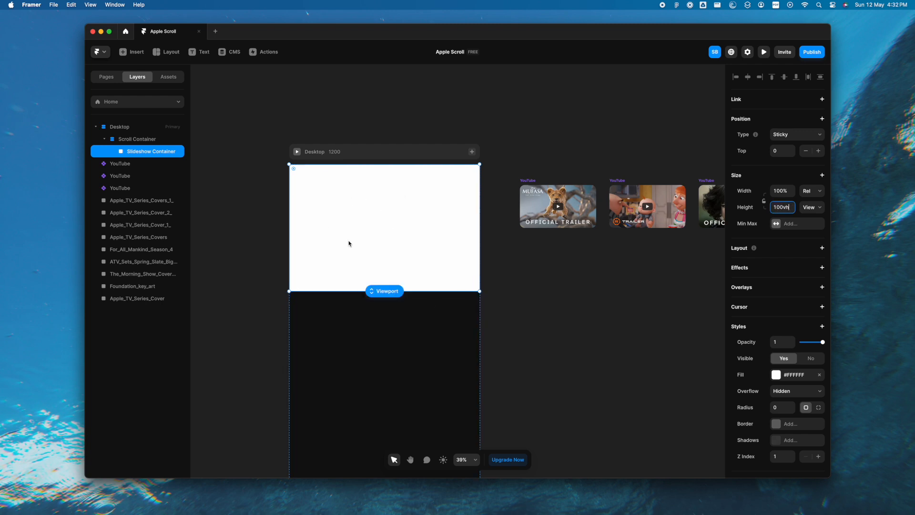
pyautogui.click(820, 374)
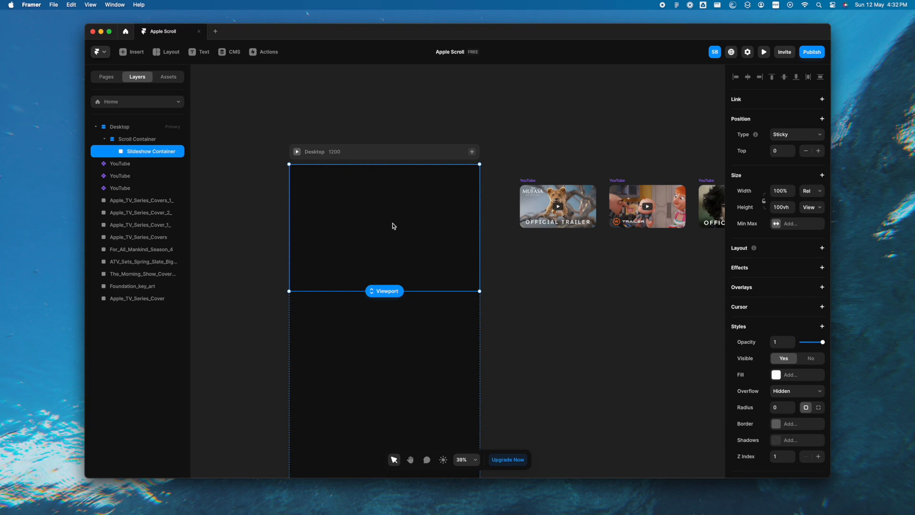
# Insert the interactive Slideshow component and move it inside the Slideshow Container
pyautogui.scroll(4, 338, 222)
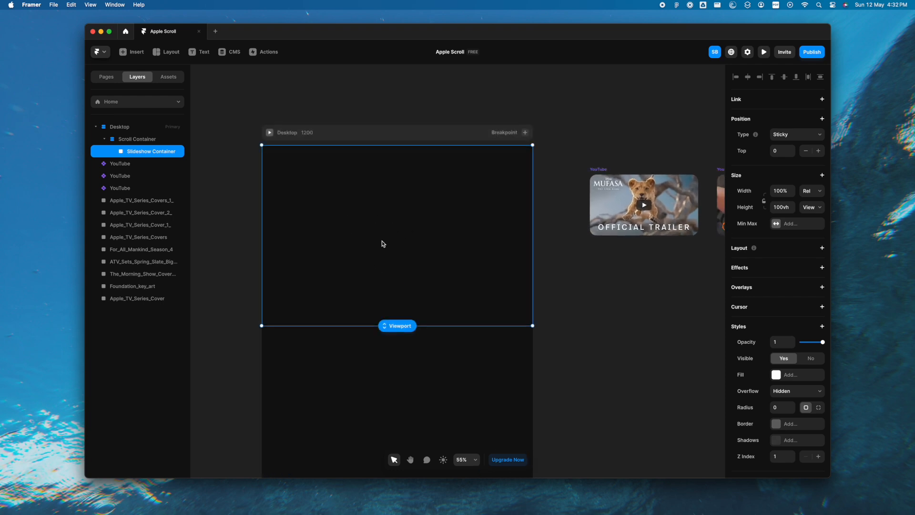
pyautogui.click(142, 53)
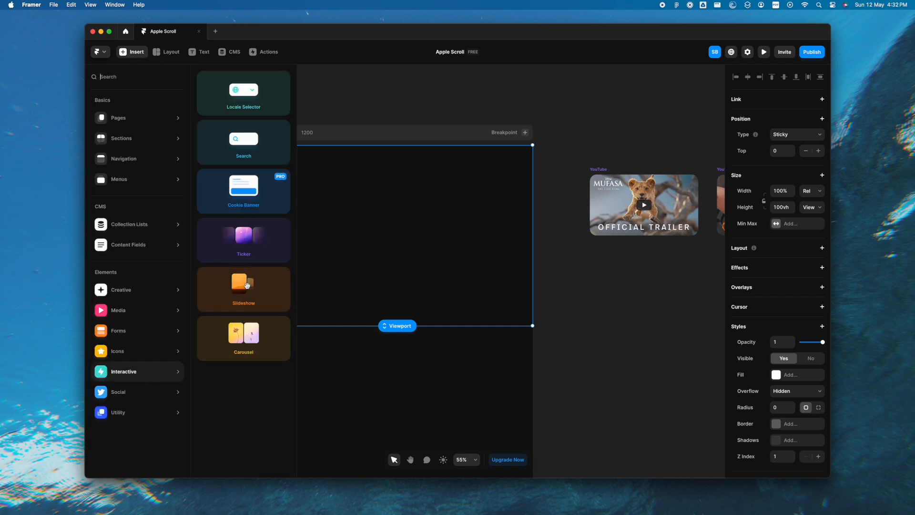
pyautogui.click(255, 305)
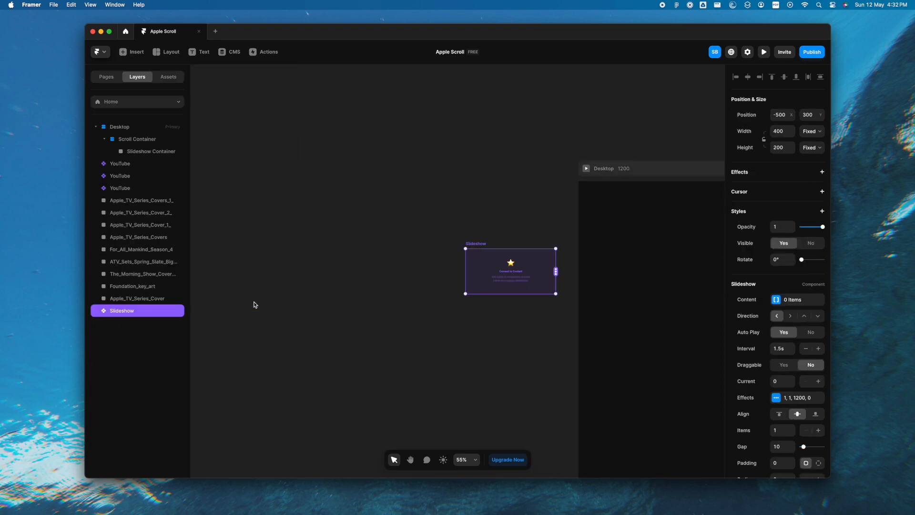
pyautogui.hscroll(4, 365, 308)
pyautogui.scroll(-4, 361, 251)
pyautogui.moveTo(344, 259); pyautogui.dragTo(492, 250)
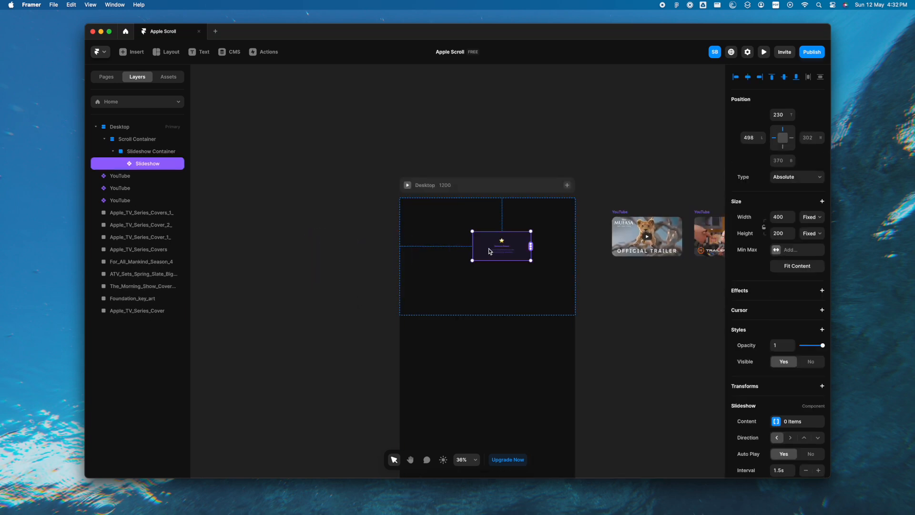
# Add a stack layout to the Slideshow Container to center the slideshow inside it
pyautogui.click(466, 295)
pyautogui.hscroll(3, 400, 292)
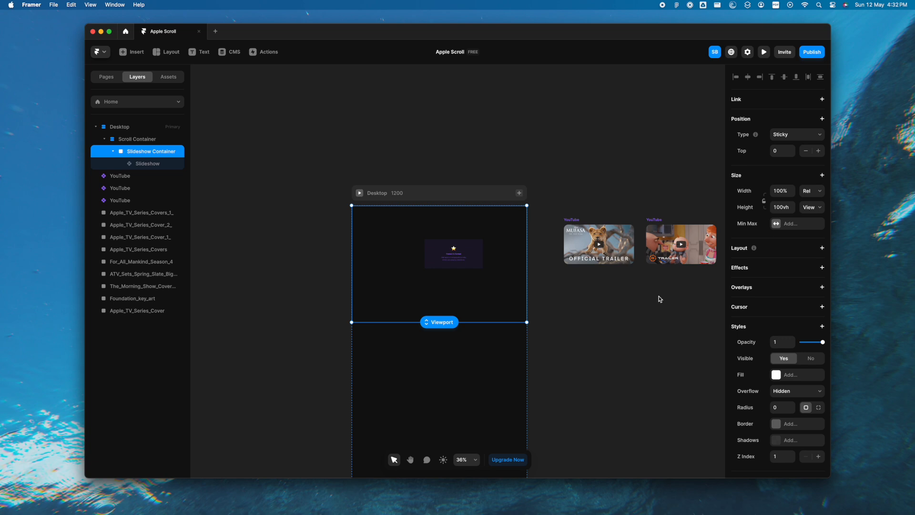
pyautogui.scroll(-5, 777, 307)
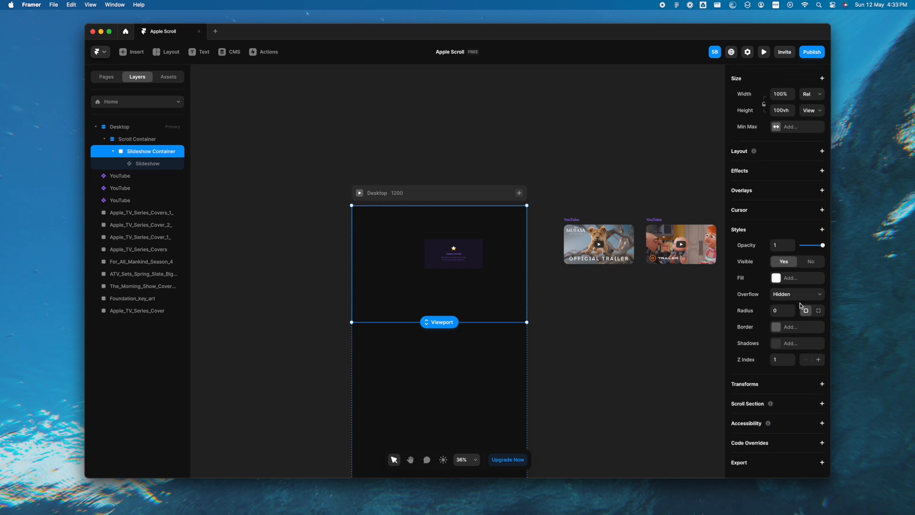
pyautogui.scroll(3, 785, 236)
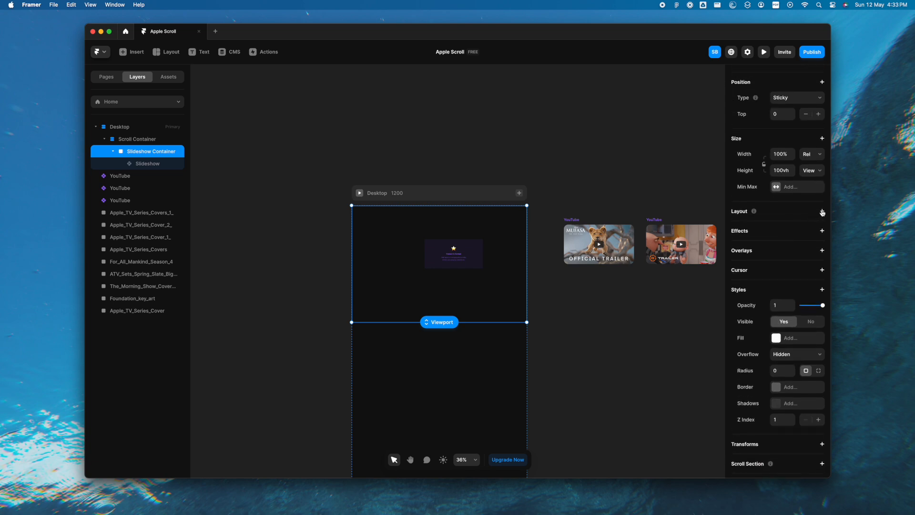
pyautogui.click(822, 212)
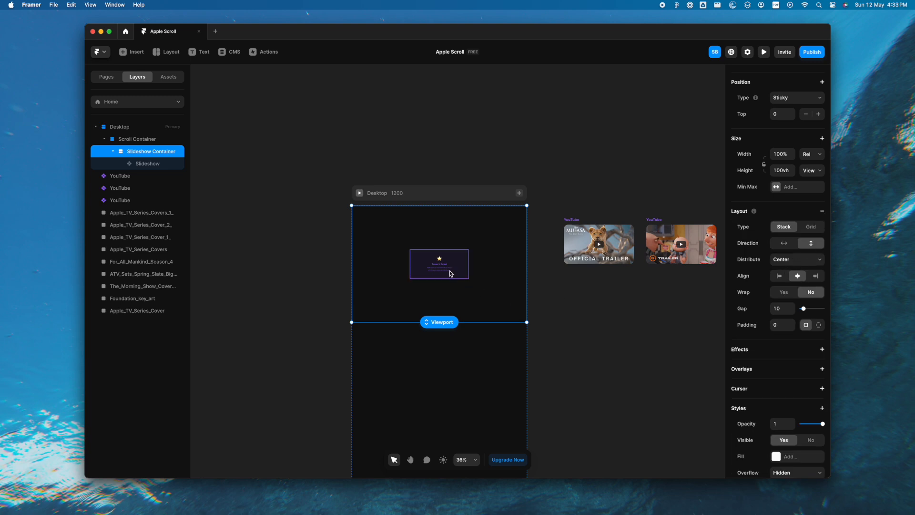
# Enlarge the Slideshow component to about 744 px wide and set its height to a relative 100%
pyautogui.click(462, 274)
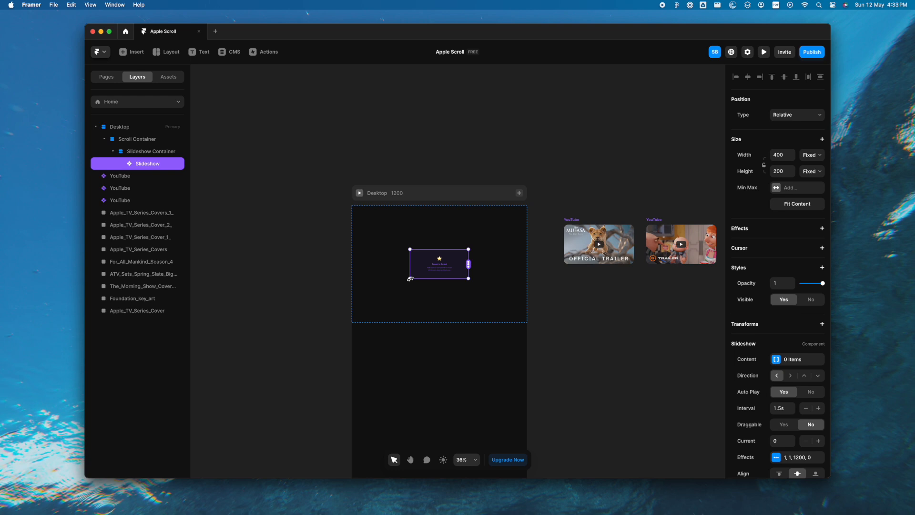
pyautogui.moveTo(409, 279); pyautogui.dragTo(360, 328)
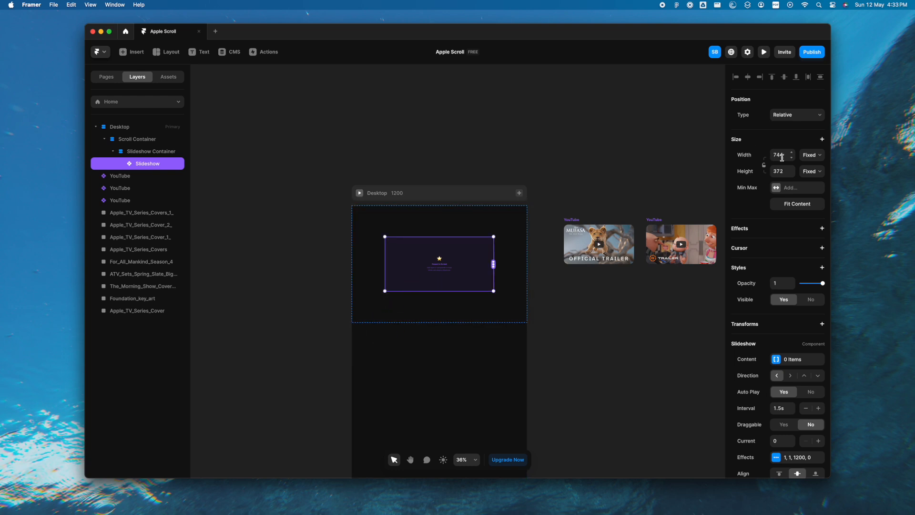
pyautogui.click(811, 174)
pyautogui.click(806, 180)
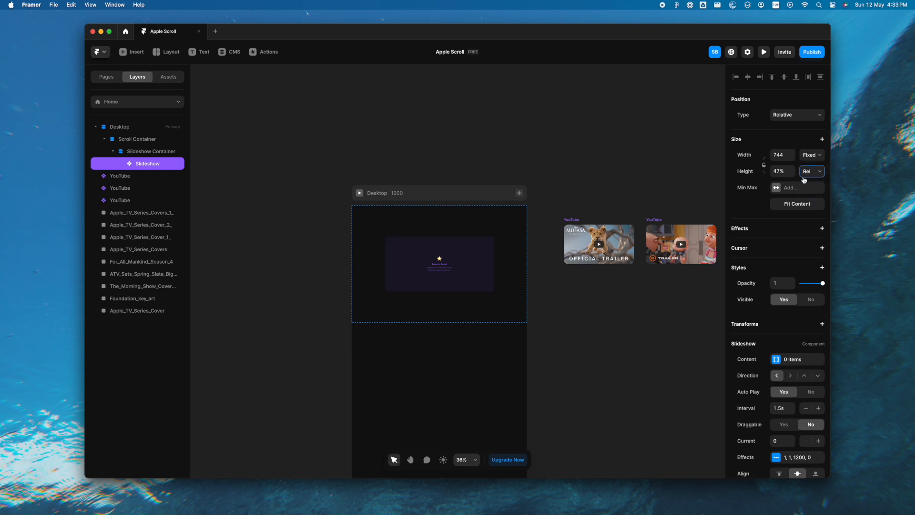
pyautogui.click(777, 172)
pyautogui.write('100')
pyautogui.press('Return')
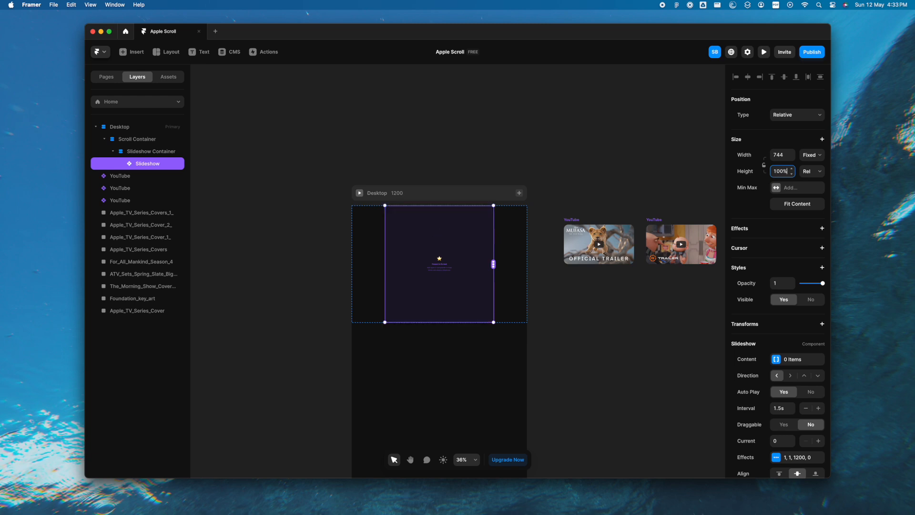
# Set the Slideshow's width to a fixed 1600
pyautogui.click(812, 156)
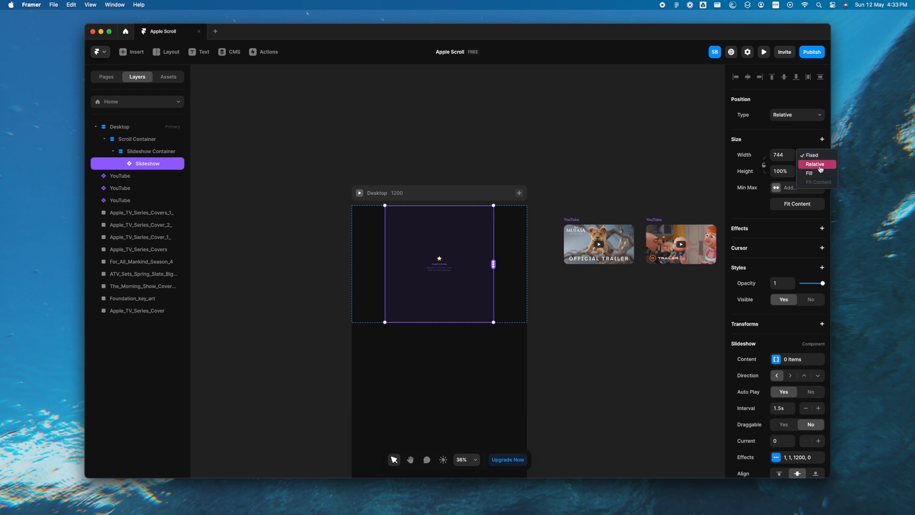
pyautogui.click(811, 156)
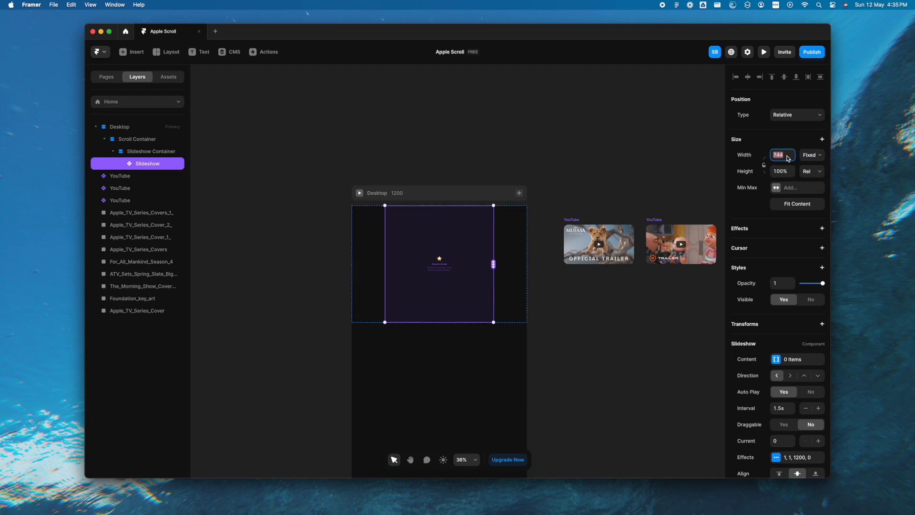
pyautogui.write('100')
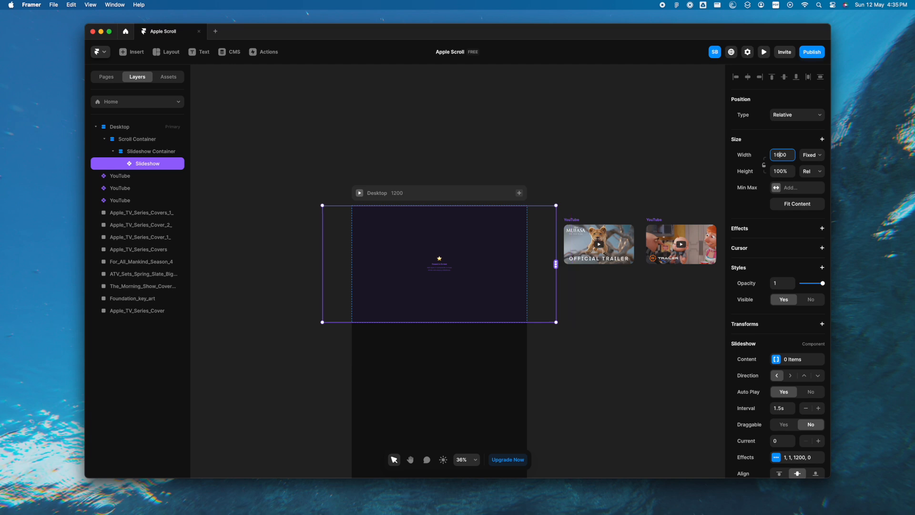
# Connect the three YouTube trailer components to the Slideshow as its content
pyautogui.hscroll(3, 589, 270)
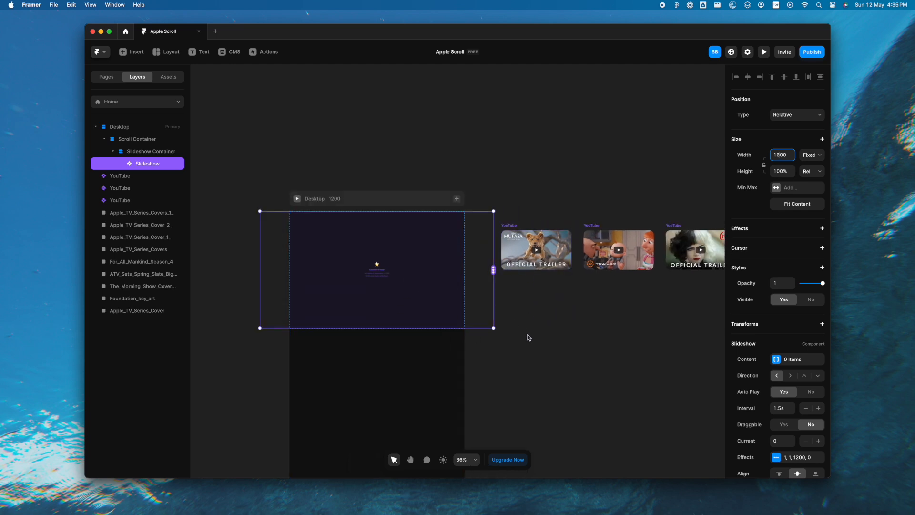
pyautogui.moveTo(494, 270); pyautogui.dragTo(624, 254)
pyautogui.moveTo(494, 271); pyautogui.dragTo(686, 249)
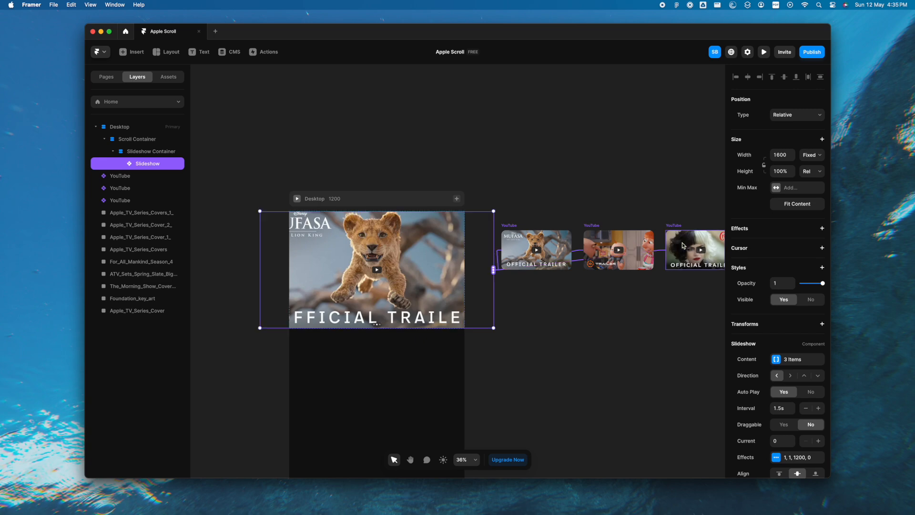
pyautogui.click(600, 361)
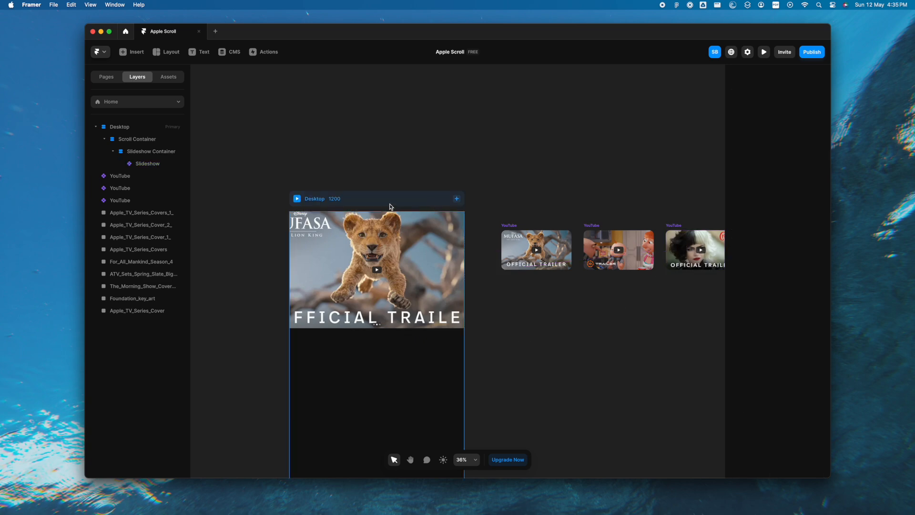
# Preview the page and scroll through it to check whether the slideshow stays pinned, and return to the editor
pyautogui.press('super+p')
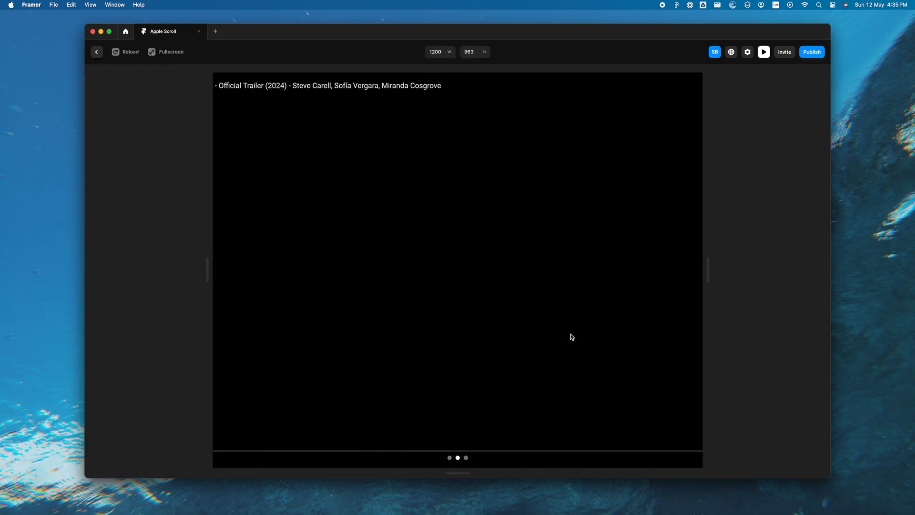
pyautogui.scroll(-3, 572, 337)
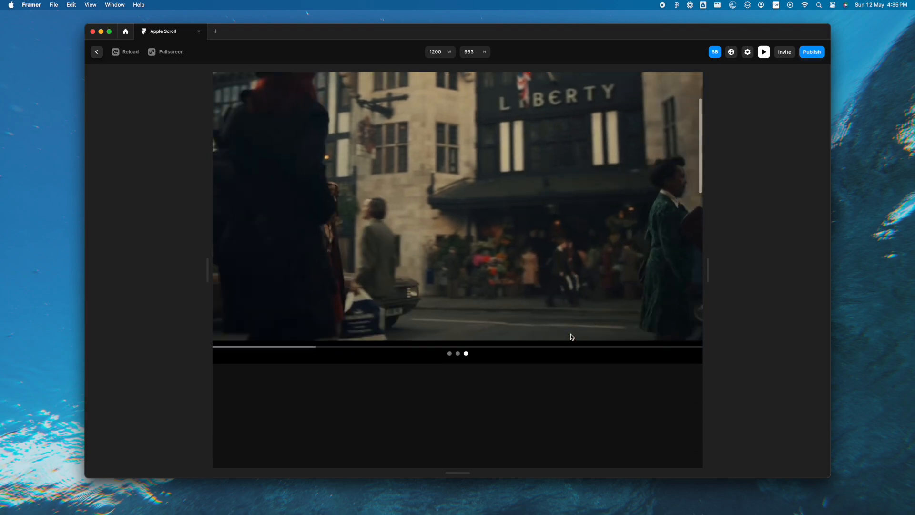
pyautogui.scroll(-6, 571, 337)
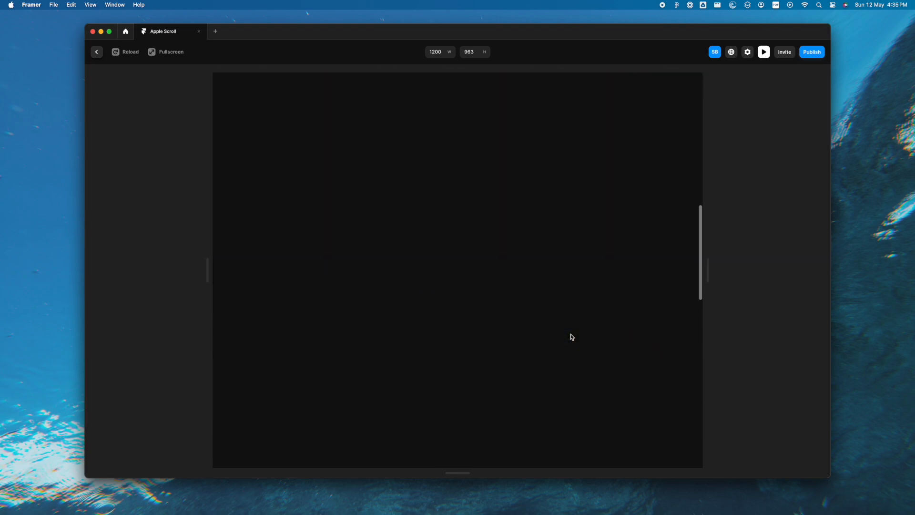
pyautogui.scroll(8, 571, 337)
pyautogui.scroll(-5, 572, 337)
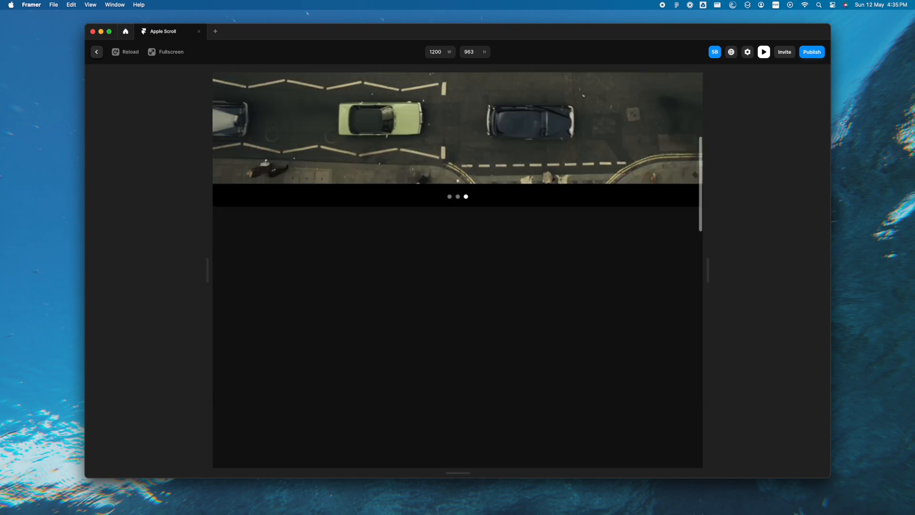
pyautogui.scroll(-4, 572, 337)
pyautogui.scroll(8, 571, 337)
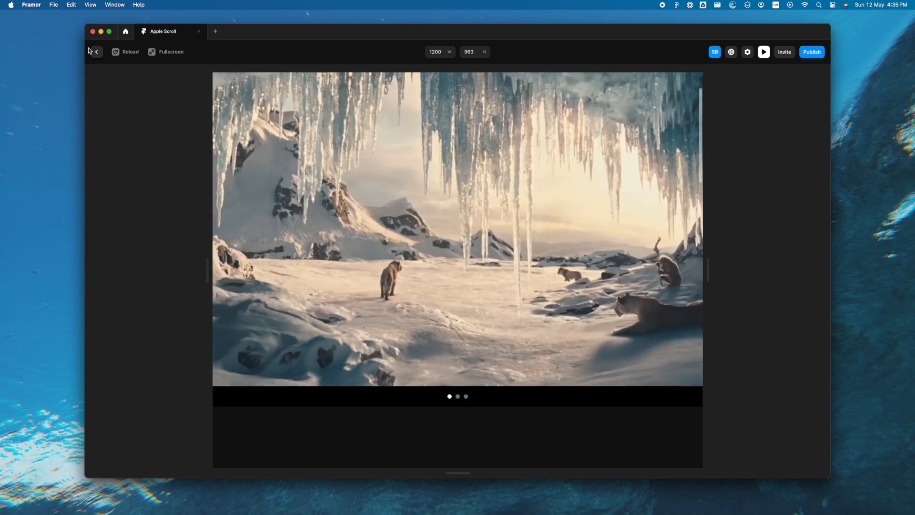
pyautogui.click(97, 52)
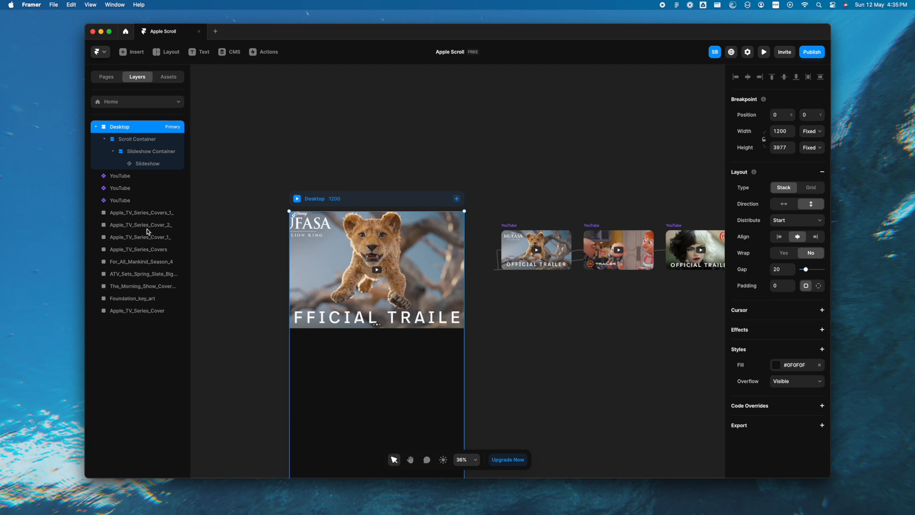
# Set the Scroll Container's overflow to Visible
pyautogui.click(138, 140)
pyautogui.scroll(-5, 744, 314)
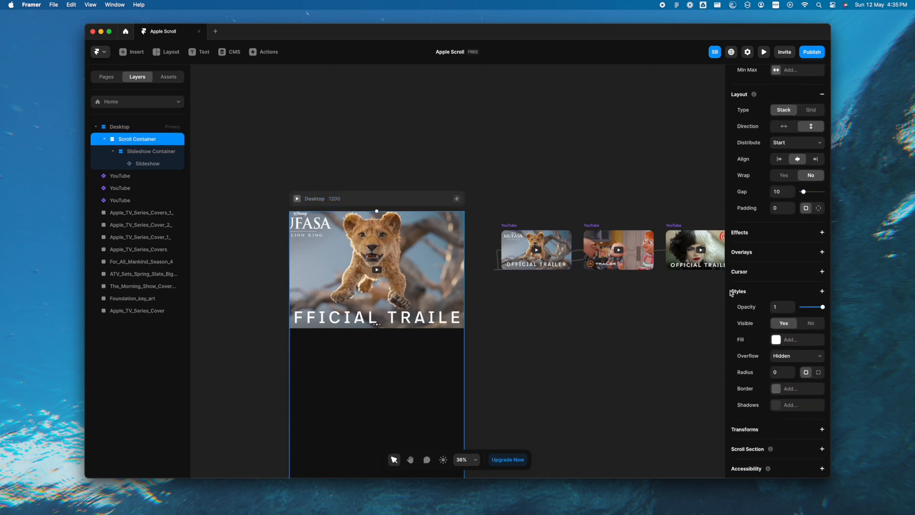
pyautogui.click(780, 311)
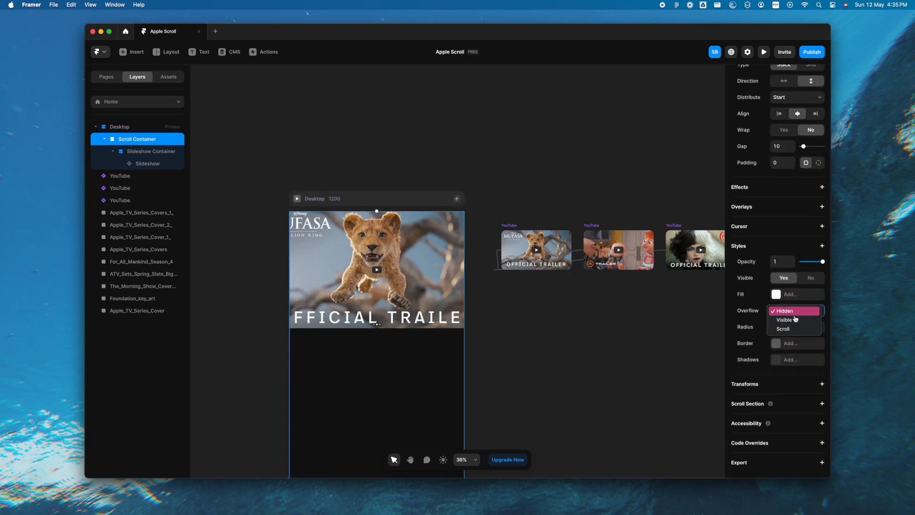
pyautogui.click(795, 319)
# Set the Slideshow Container's overflow to Visible
pyautogui.click(161, 153)
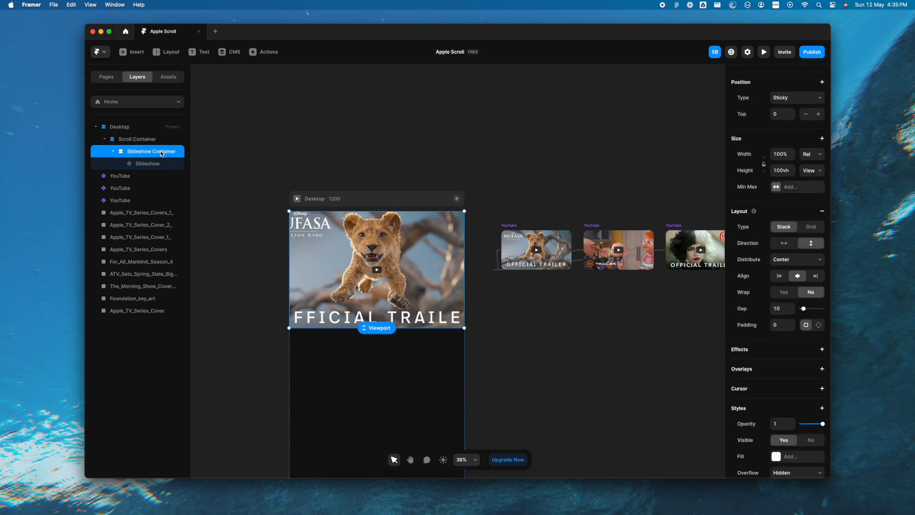
pyautogui.scroll(-5, 790, 351)
pyautogui.click(786, 295)
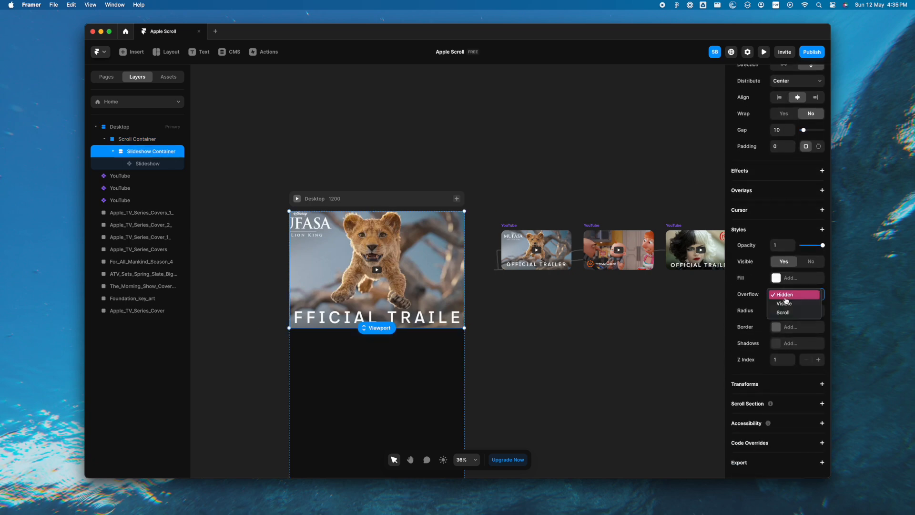
pyautogui.click(792, 307)
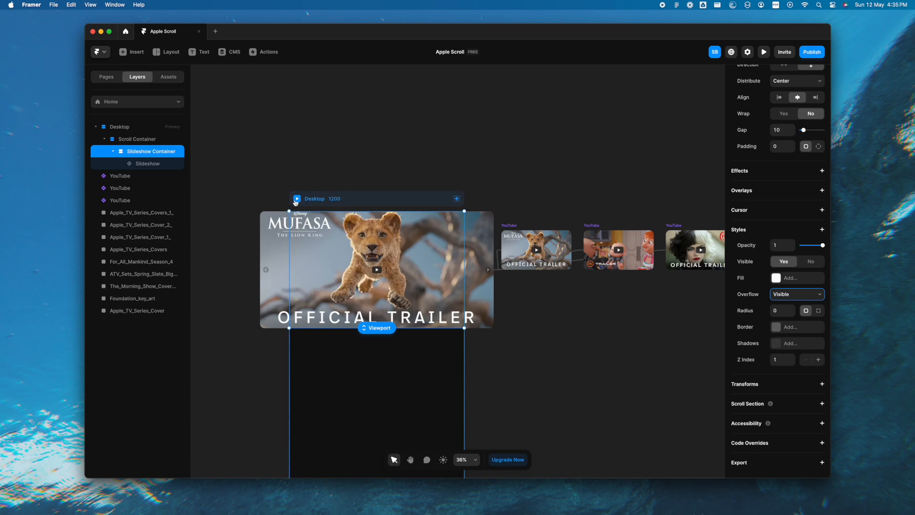
# Preview the page again to check the slideshow's sticky behavior while scrolling, and return to the editor
pyautogui.press('super+p')
pyautogui.scroll(-3, 551, 356)
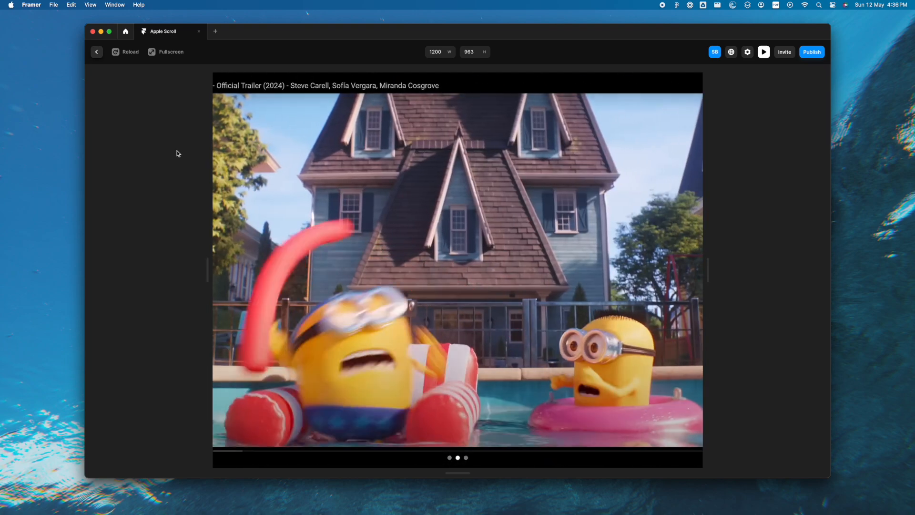
pyautogui.click(96, 52)
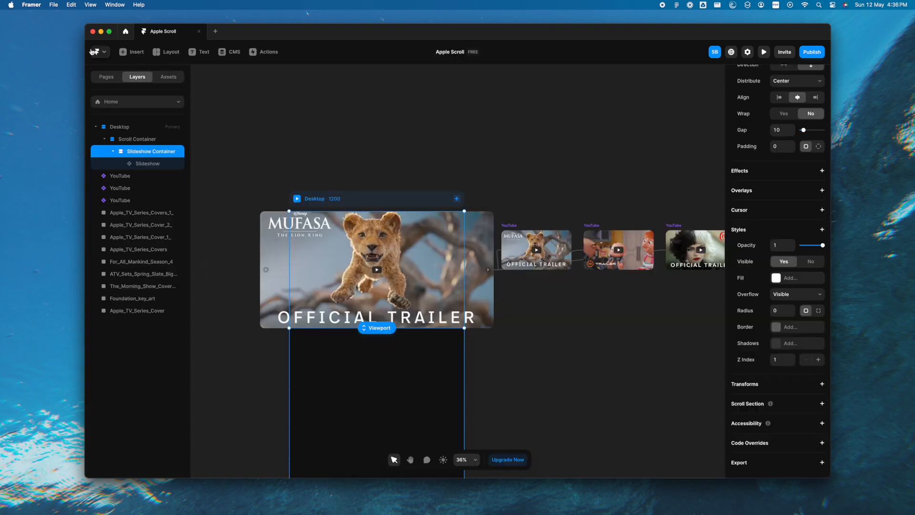
# Set the Slideshow's auto-play interval to 6s
pyautogui.click(390, 308)
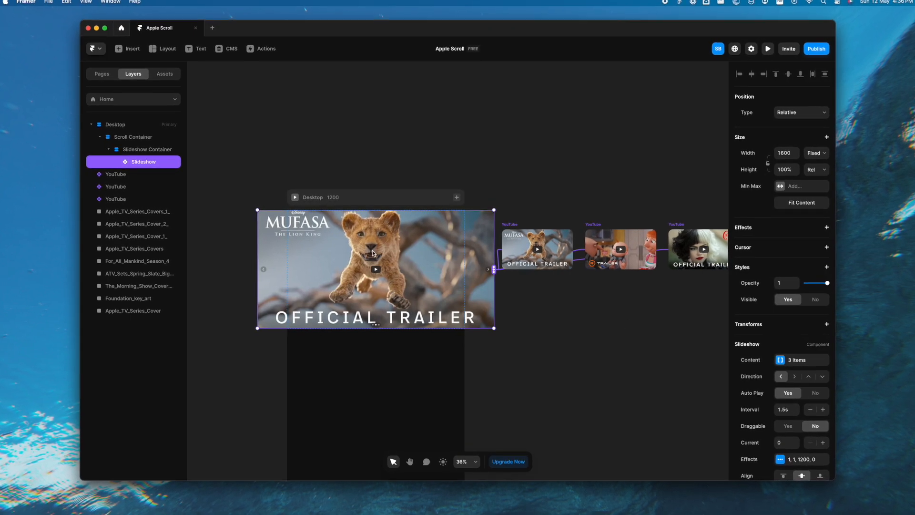
pyautogui.scroll(-5, 771, 253)
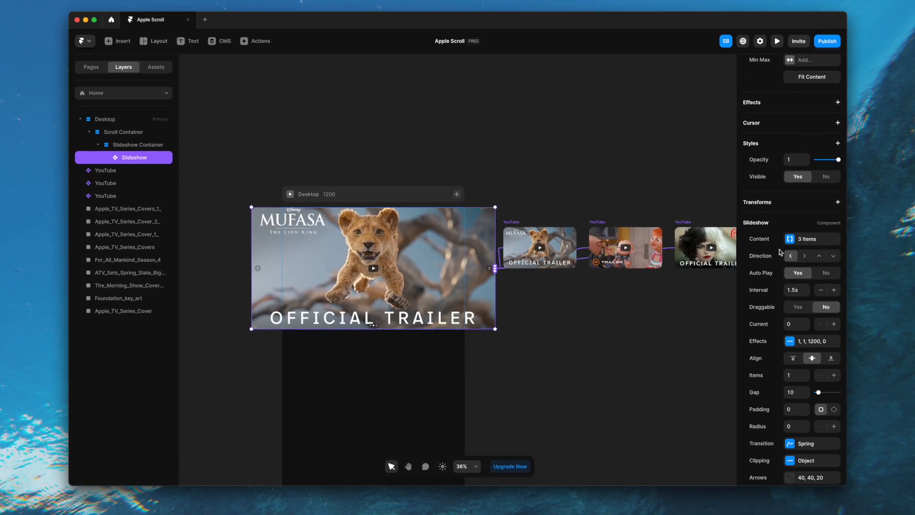
pyautogui.scroll(-1, 779, 335)
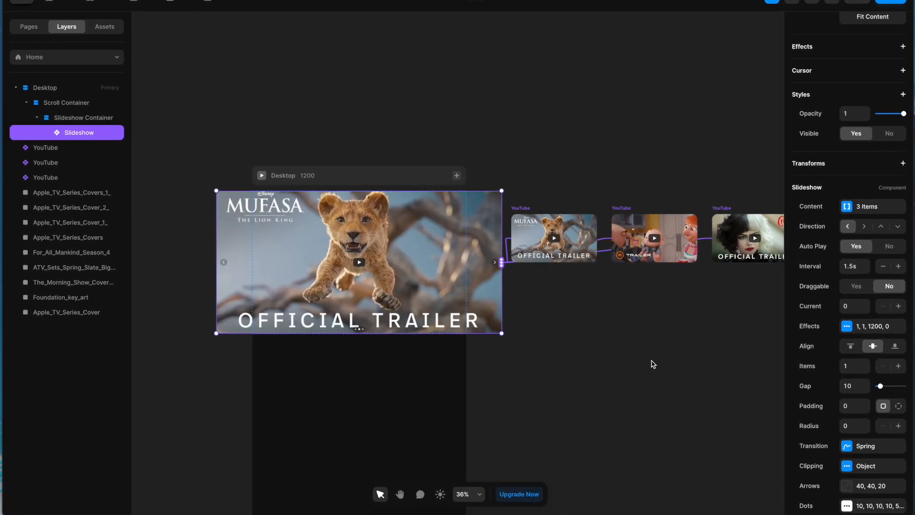
pyautogui.click(853, 266)
pyautogui.write('6s')
pyautogui.press('Return')
# Set the Slideshow's gap to 50 and its clipping overflow to Show
pyautogui.scroll(-3, 861, 332)
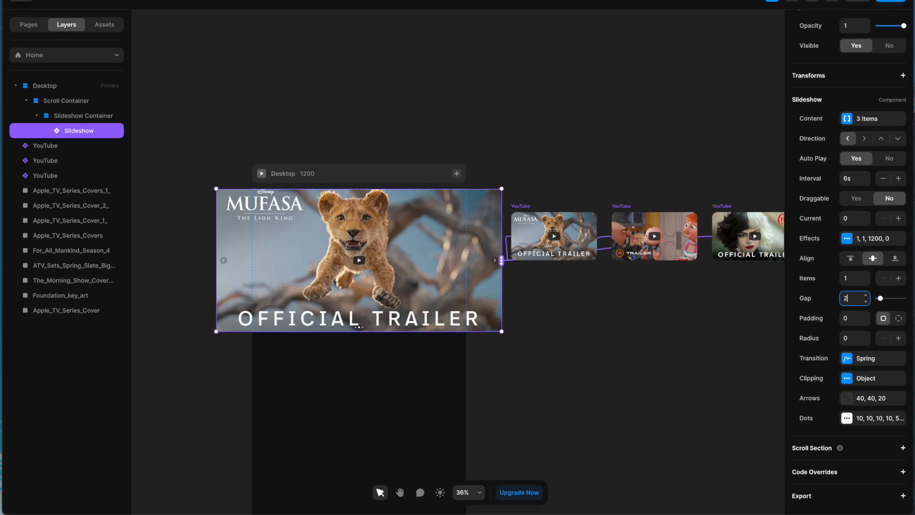
pyautogui.press('Return')
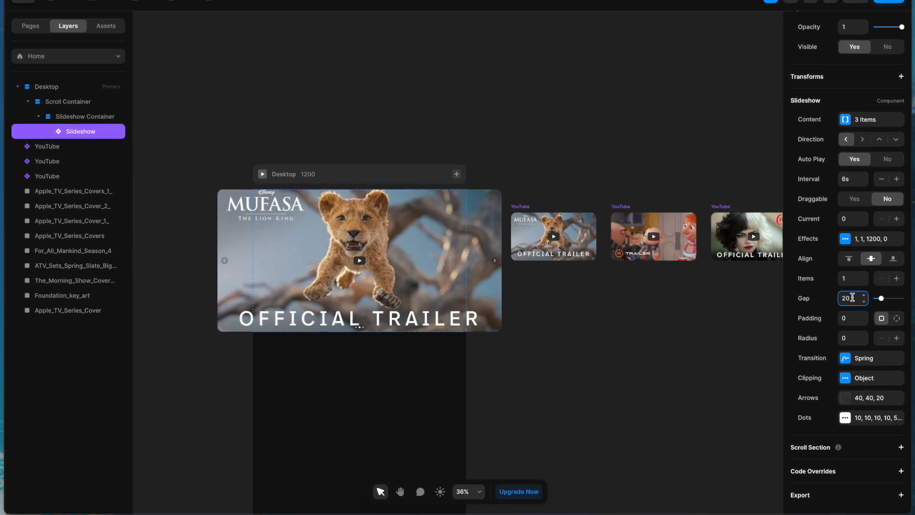
pyautogui.press('BackSpace')
pyautogui.press('Return')
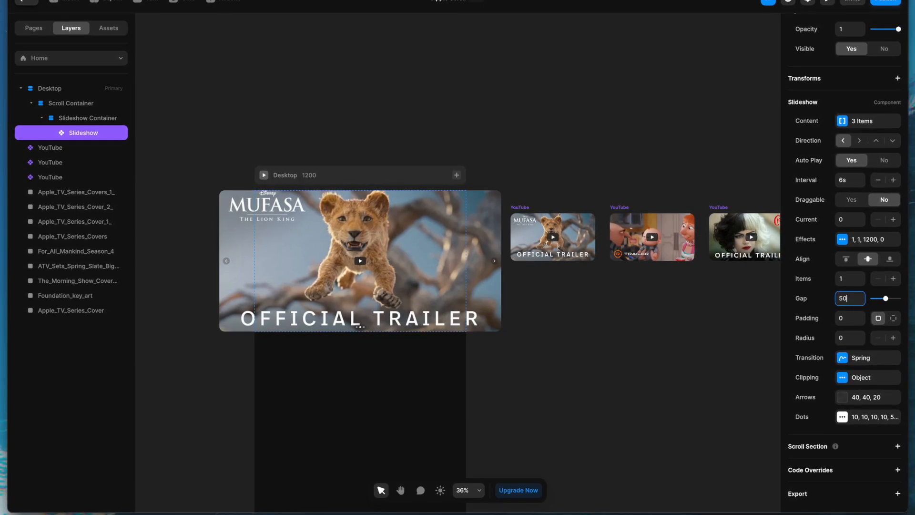
pyautogui.click(837, 379)
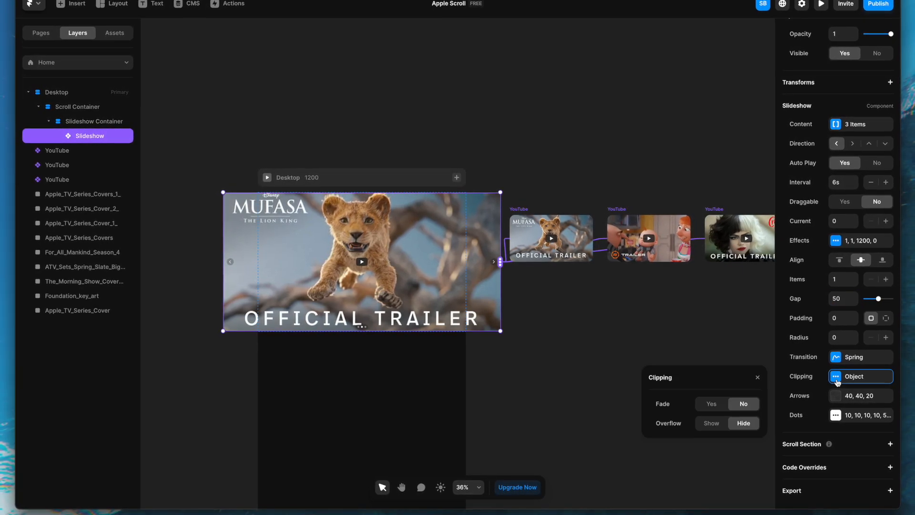
pyautogui.click(710, 423)
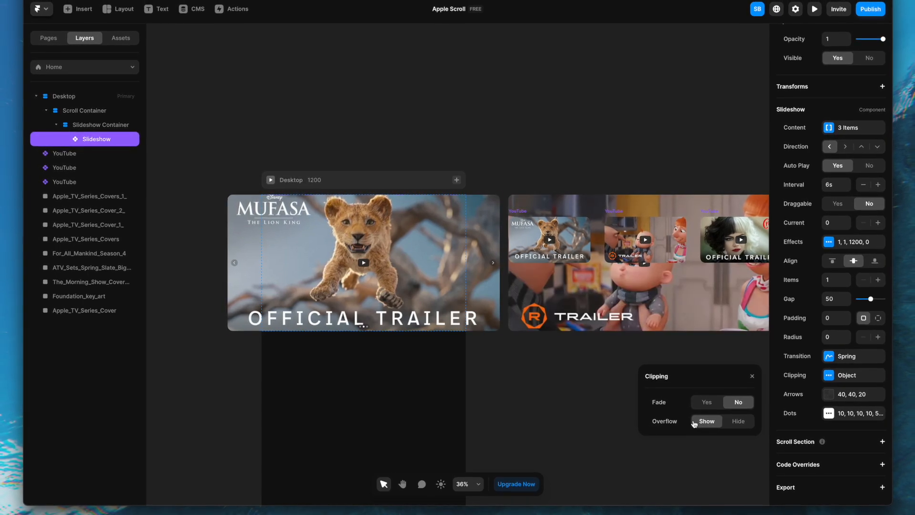
# Set the size of the Slideshow's navigation arrows to 80
pyautogui.click(750, 374)
pyautogui.click(821, 397)
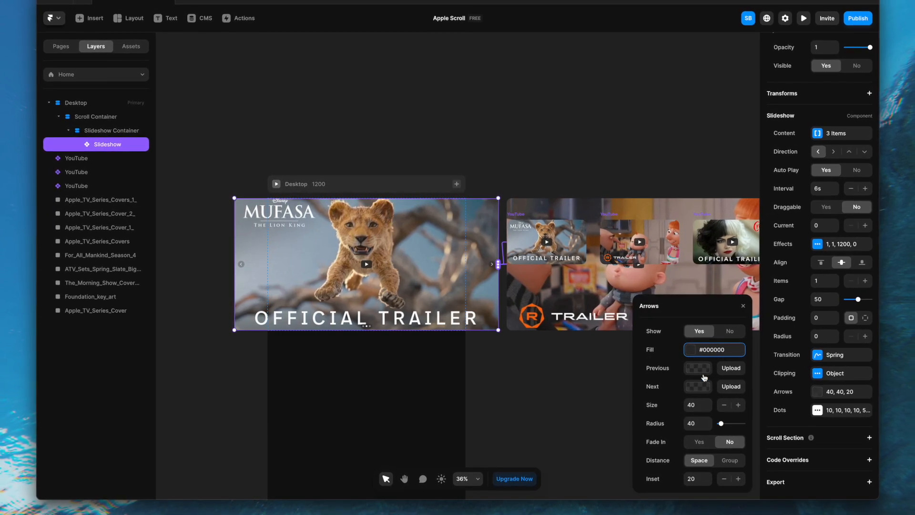
pyautogui.click(696, 405)
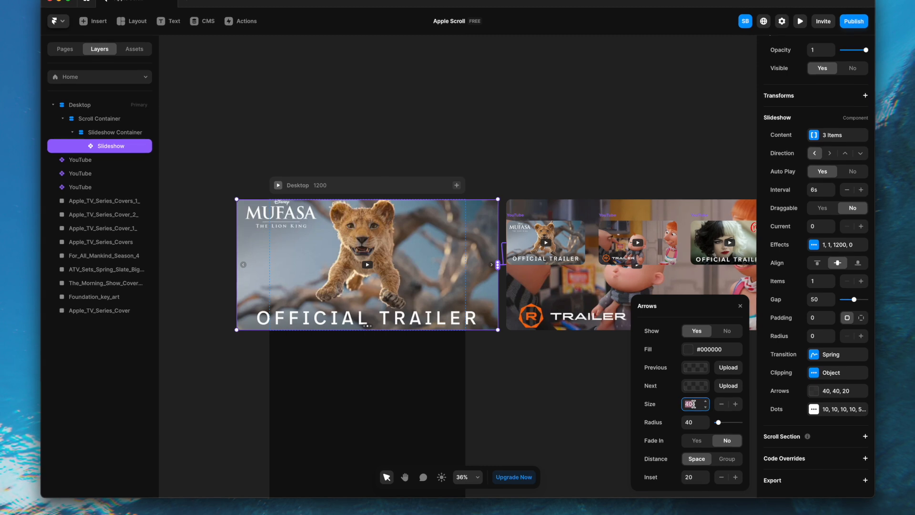
pyautogui.write('80')
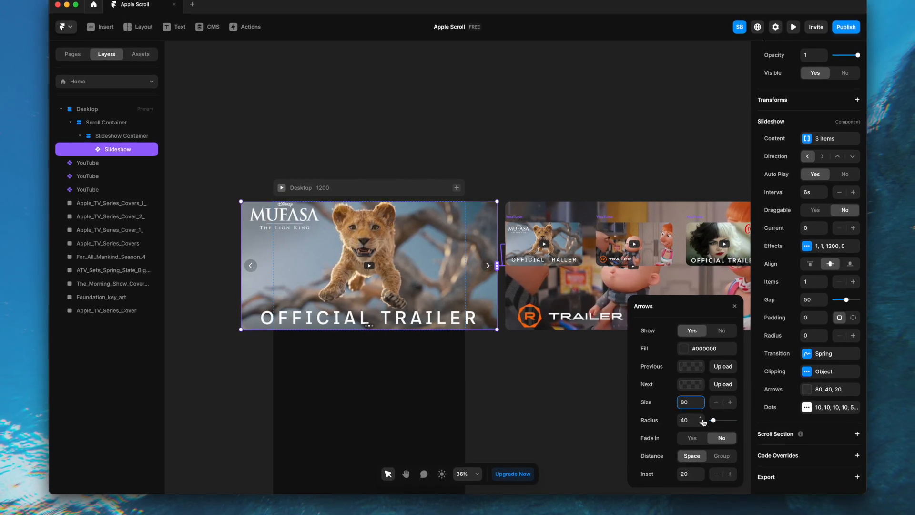
pyautogui.click(732, 305)
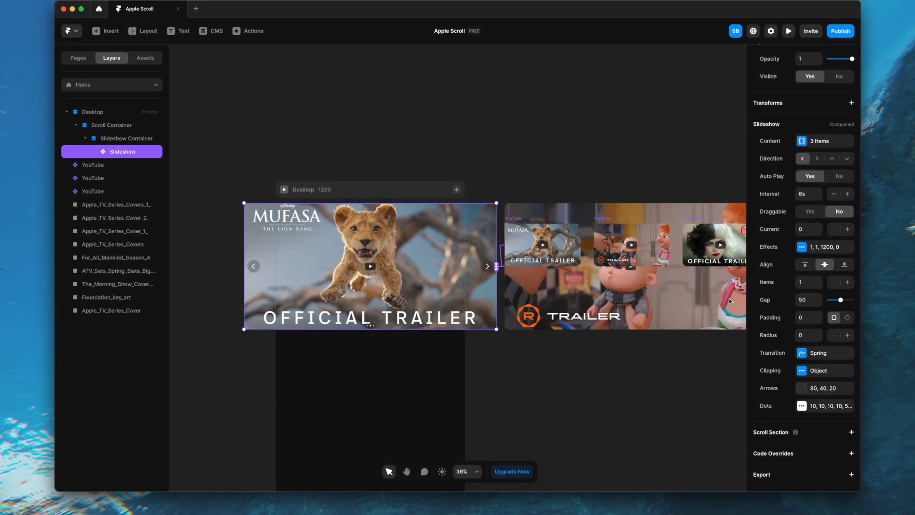
# Turn off the Slideshow's pagination dots
pyautogui.click(799, 406)
pyautogui.click(698, 316)
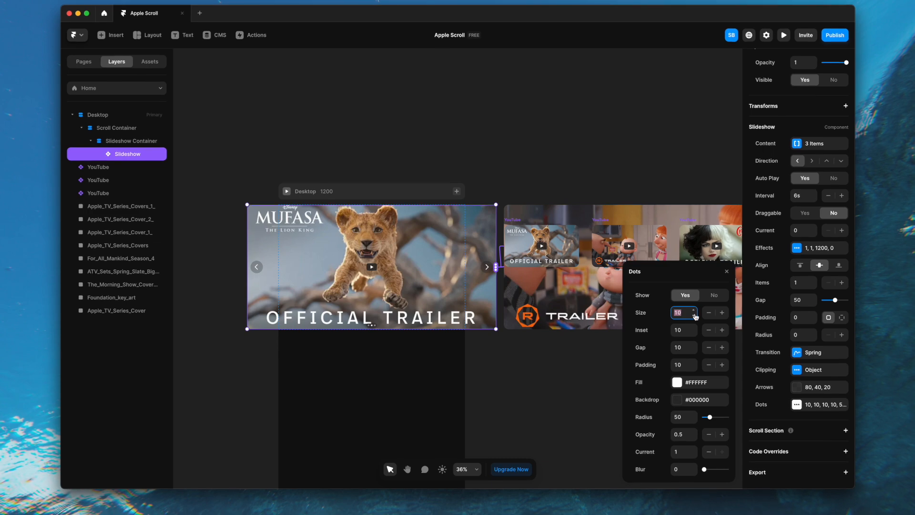
pyautogui.click(714, 295)
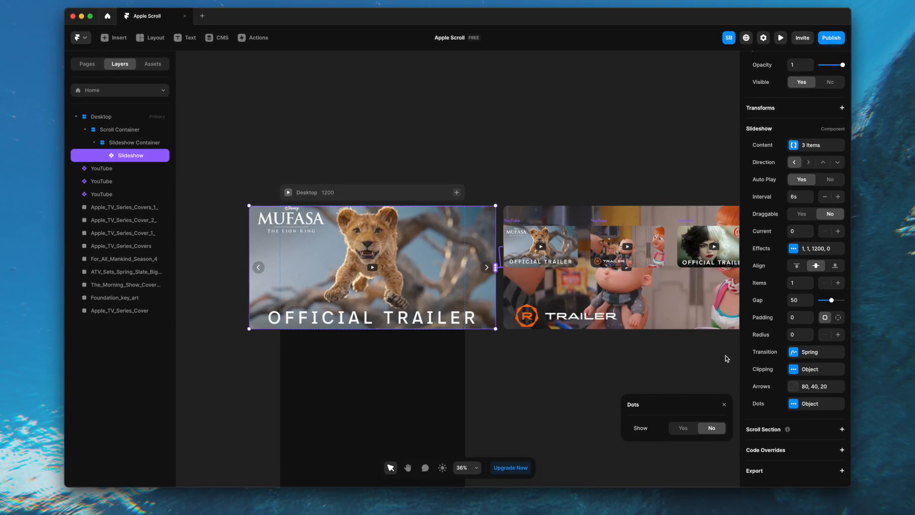
# Preview the Desktop page, scroll down and back up through the slideshow, and return to the editor
pyautogui.click(289, 193)
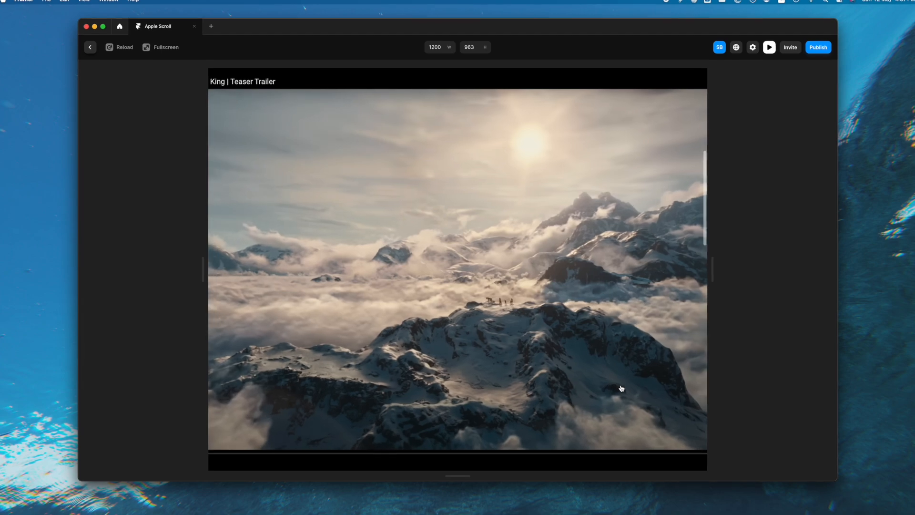
pyautogui.scroll(-10, 621, 388)
pyautogui.scroll(-5, 622, 388)
pyautogui.scroll(8, 620, 388)
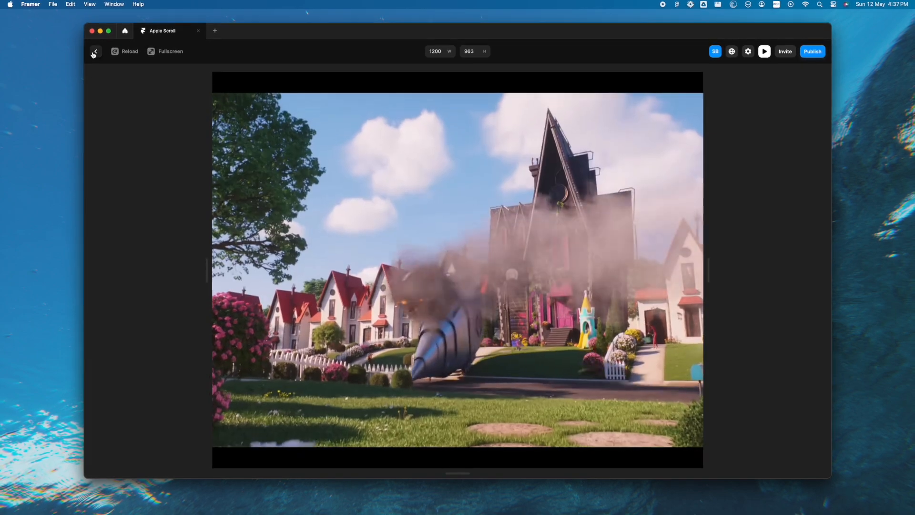
pyautogui.click(96, 51)
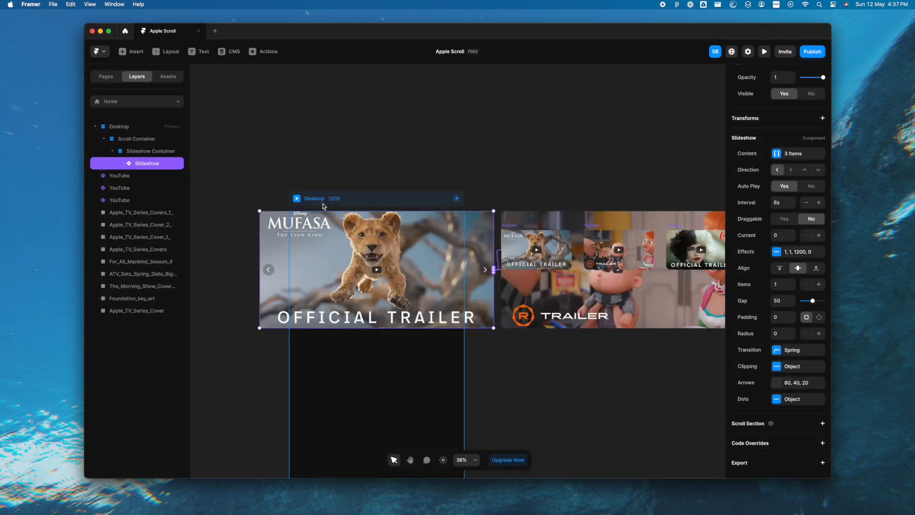
# Insert a sample YouTube component beside the Desktop frame and compare its video settings with those of the existing Mufasa trailer component
pyautogui.click(529, 361)
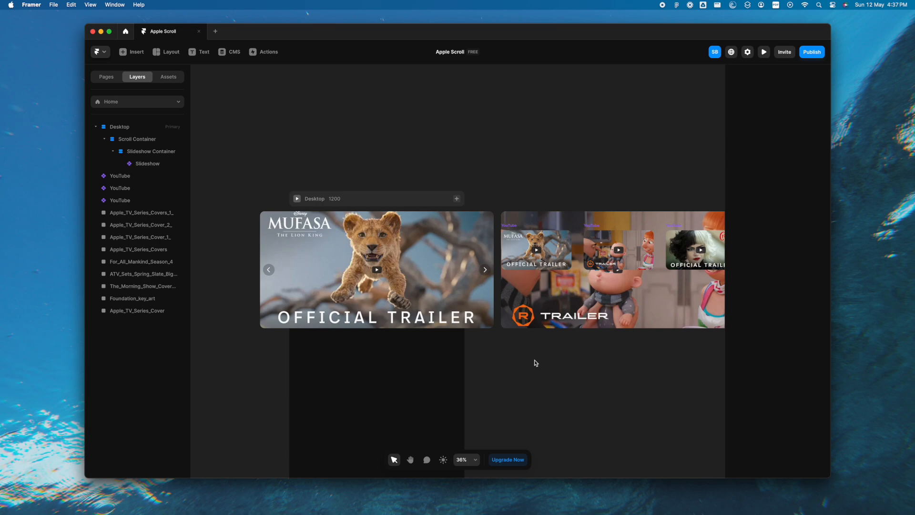
pyautogui.hscroll(2, 534, 357)
pyautogui.click(522, 249)
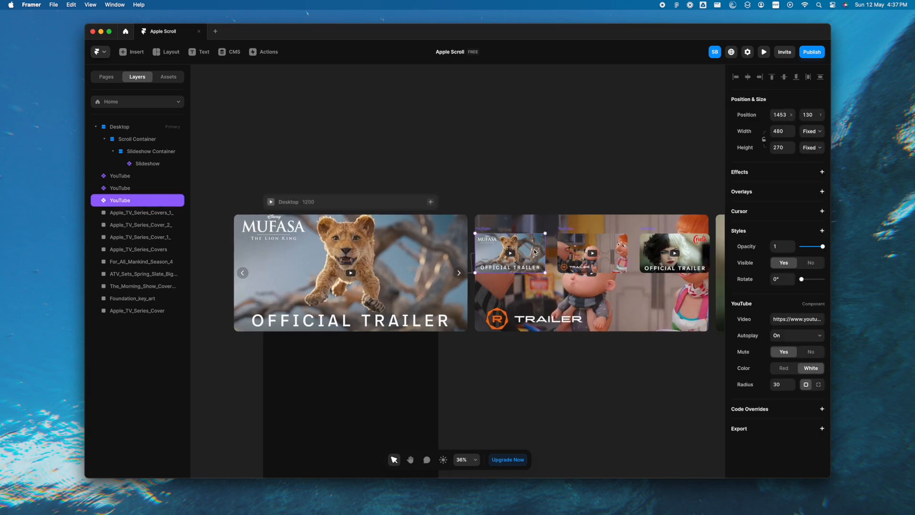
pyautogui.click(132, 51)
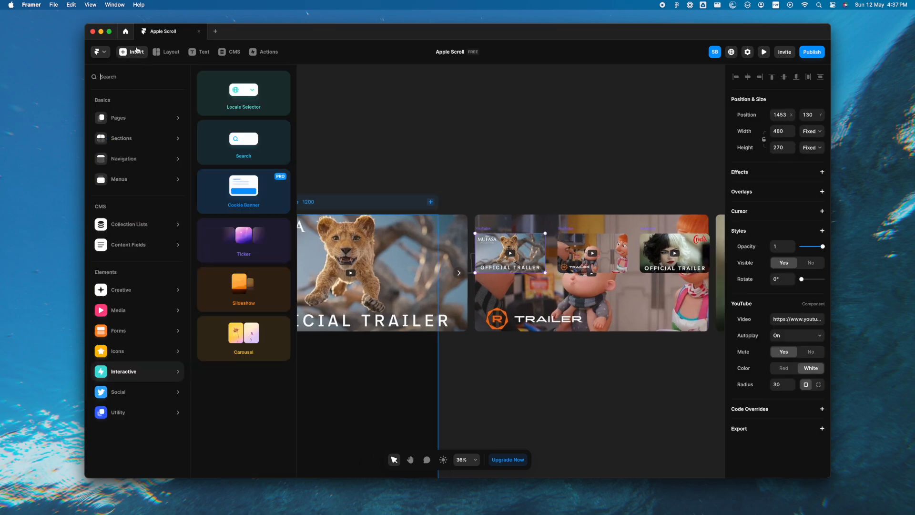
pyautogui.moveTo(133, 318)
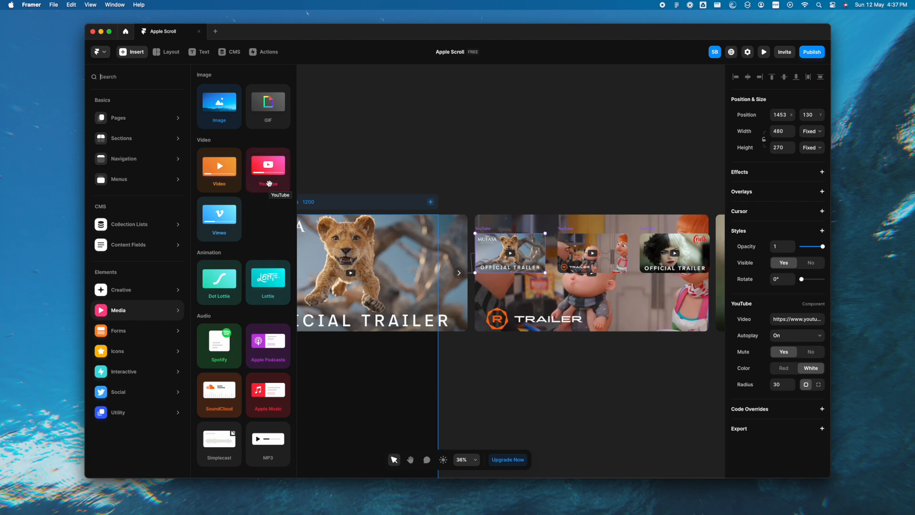
pyautogui.click(270, 184)
pyautogui.hscroll(3, 507, 276)
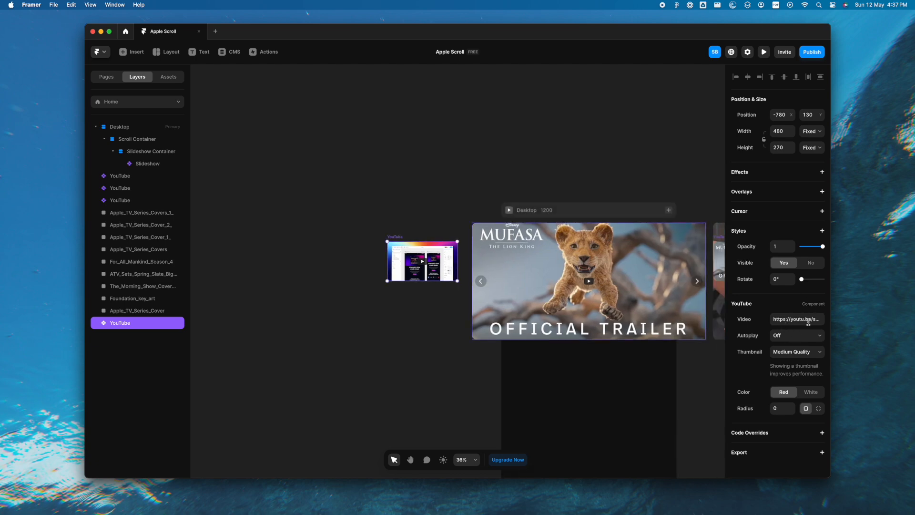
pyautogui.hscroll(3, 433, 301)
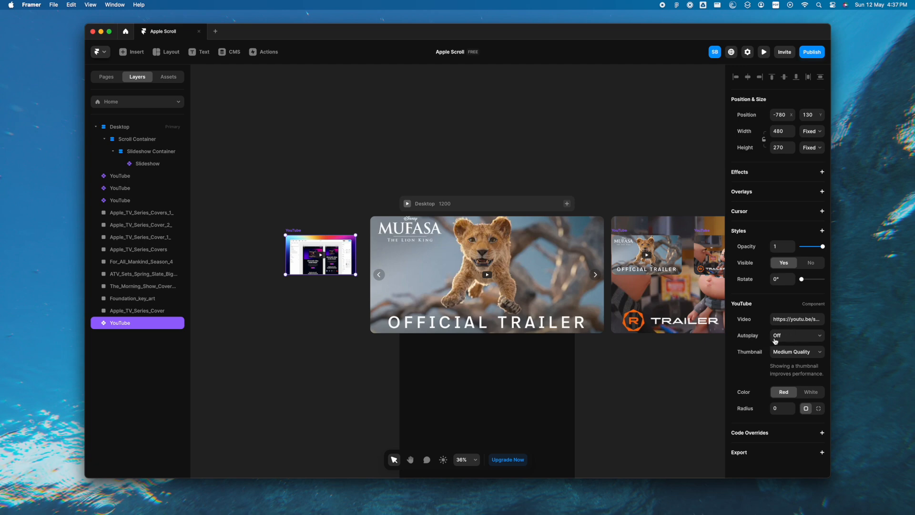
pyautogui.click(662, 273)
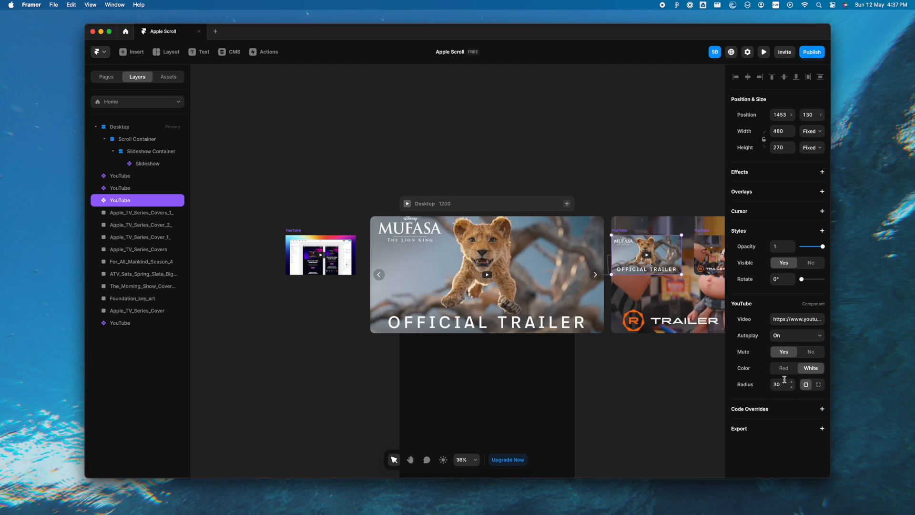
# Delete the sample YouTube component beside the Desktop frame
pyautogui.click(329, 337)
pyautogui.click(298, 230)
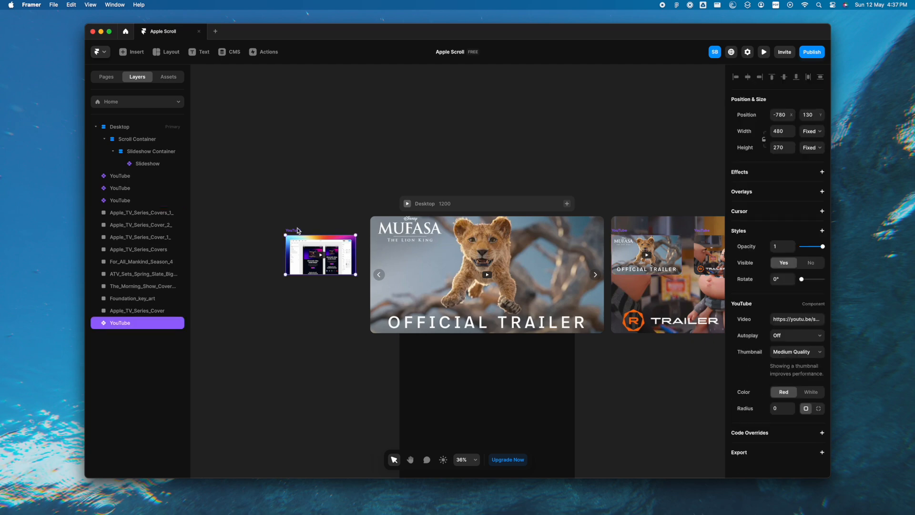
pyautogui.press('BackSpace')
pyautogui.hscroll(5, 297, 227)
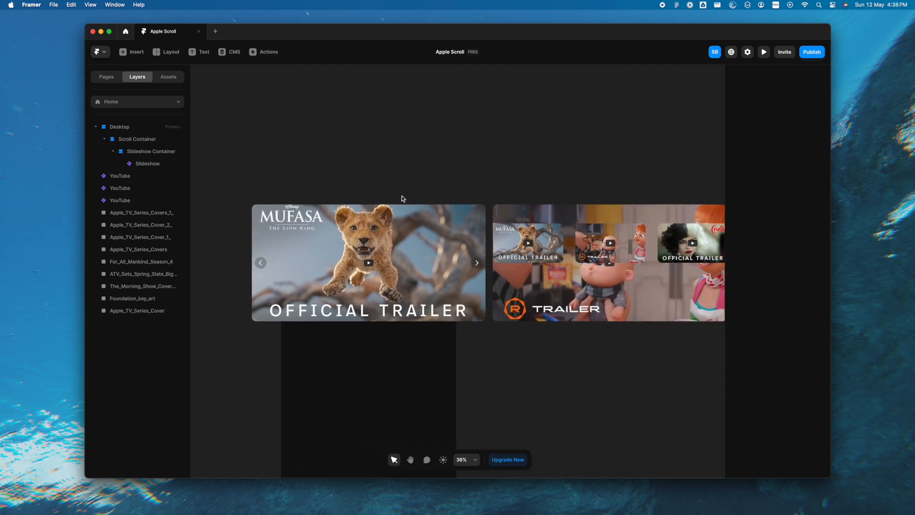
# Add a scroll section named video-section to the Scroll Container
pyautogui.scroll(-3, 402, 196)
pyautogui.hscroll(2, 429, 205)
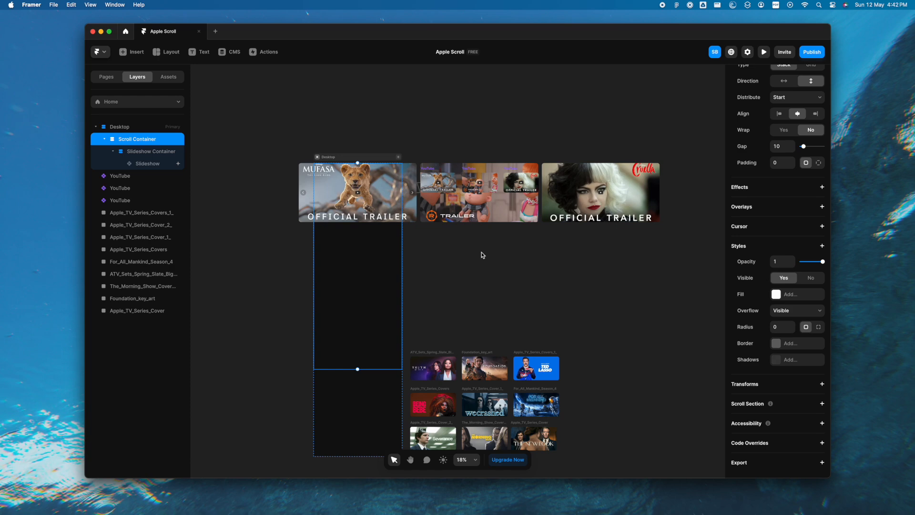
pyautogui.click(821, 404)
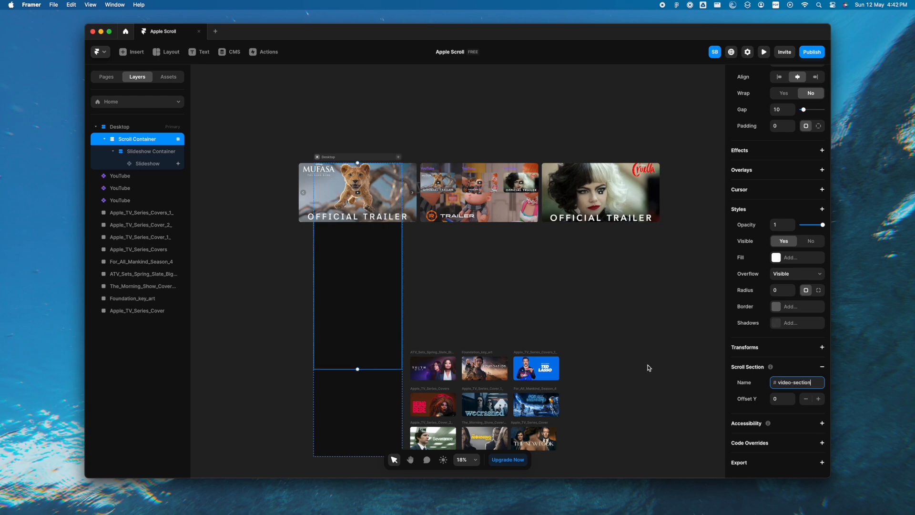
pyautogui.press('Return')
# Add a Scroll Transform effect to the Slideshow, triggered by Section in View with #video-section as its section
pyautogui.click(171, 164)
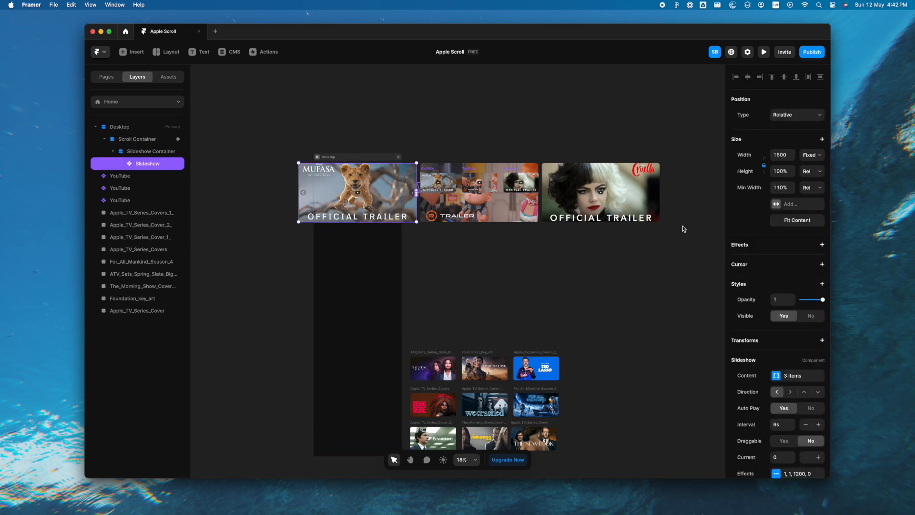
pyautogui.scroll(5, 323, 171)
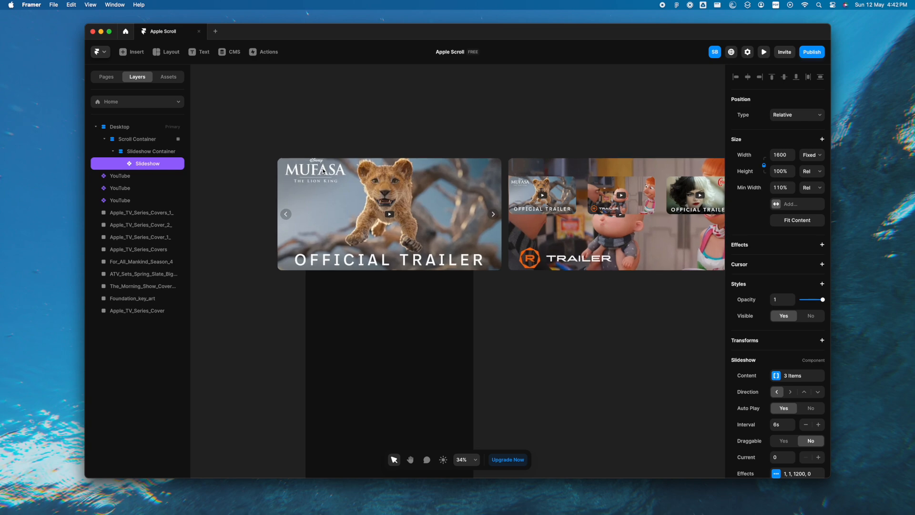
pyautogui.click(822, 245)
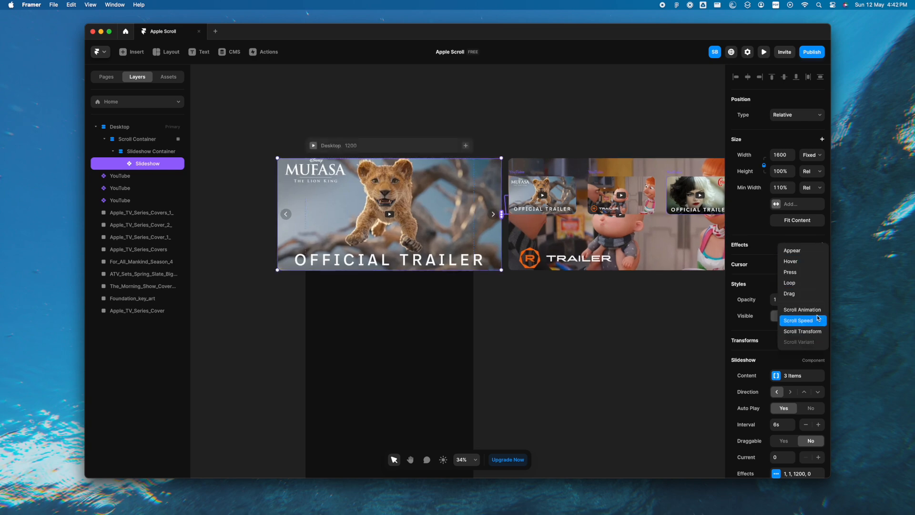
pyautogui.click(810, 331)
pyautogui.click(694, 284)
pyautogui.click(691, 307)
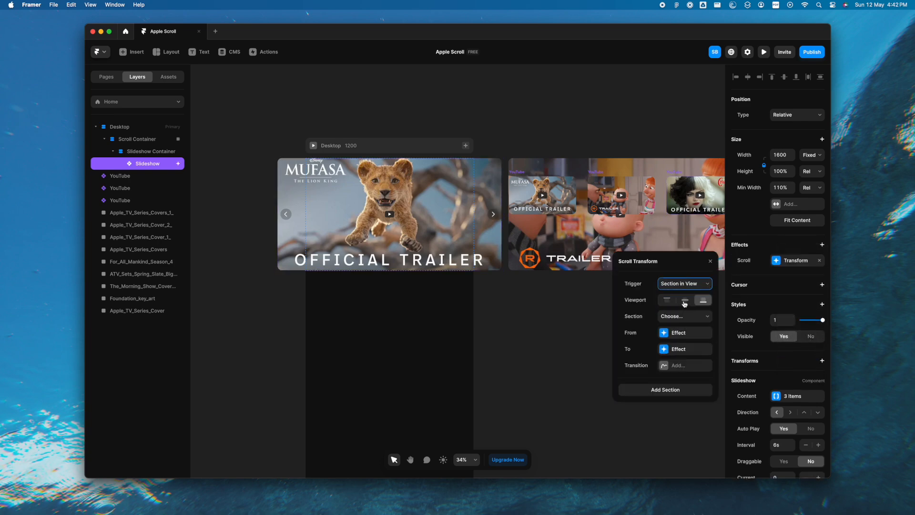
pyautogui.click(684, 317)
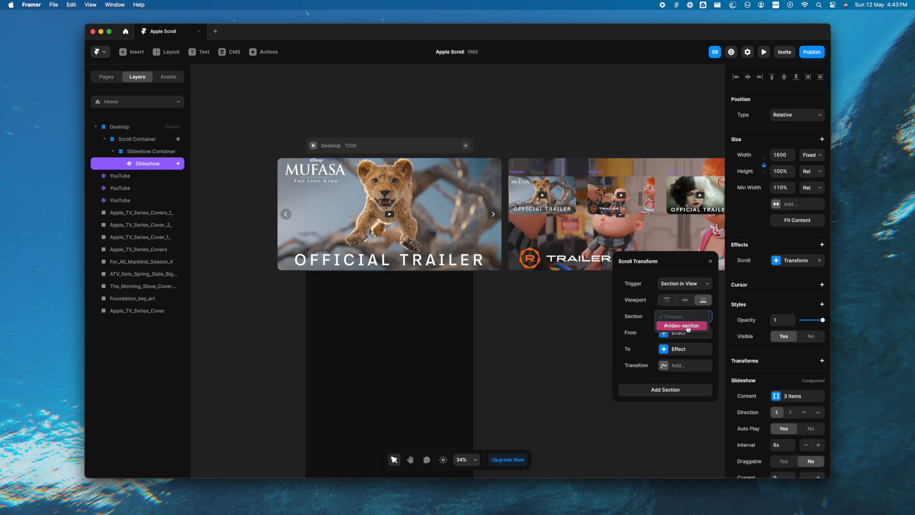
pyautogui.click(688, 327)
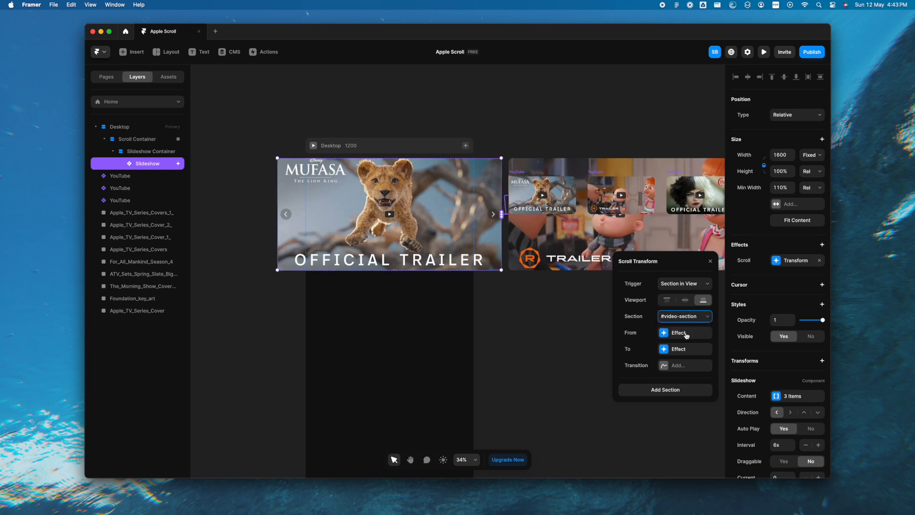
# Set the scroll transform's From state to opacity 1 and scale 1
pyautogui.click(683, 333)
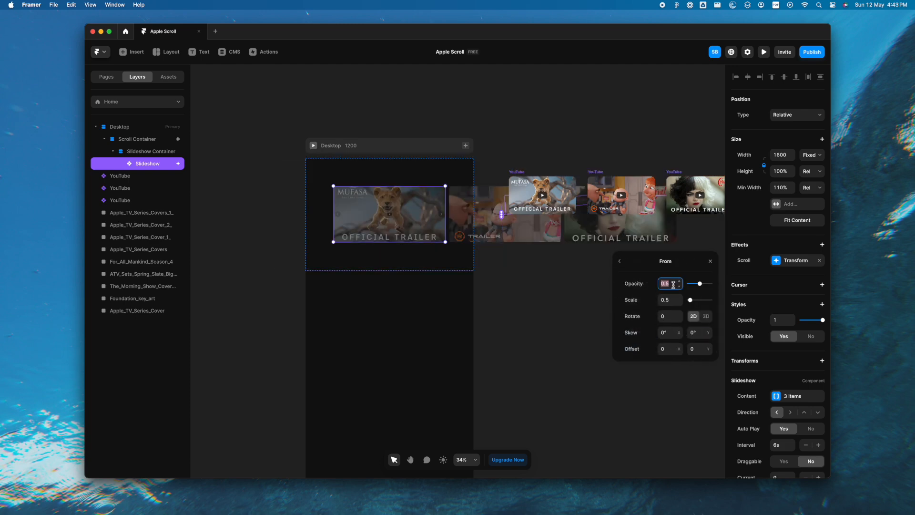
pyautogui.click(676, 305)
pyautogui.write('1')
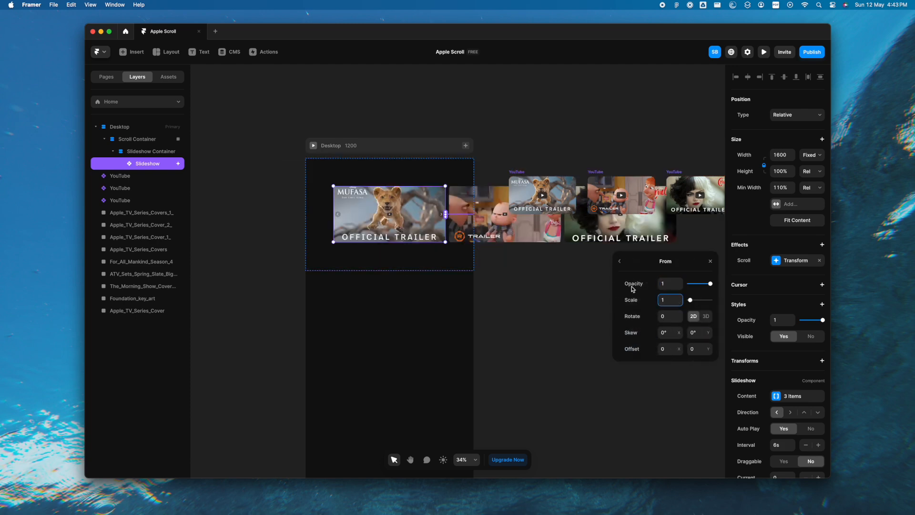
pyautogui.click(619, 261)
# Set the scroll transform's To scale to 0.5 with opacity 1, and open the effect's transition settings
pyautogui.click(690, 349)
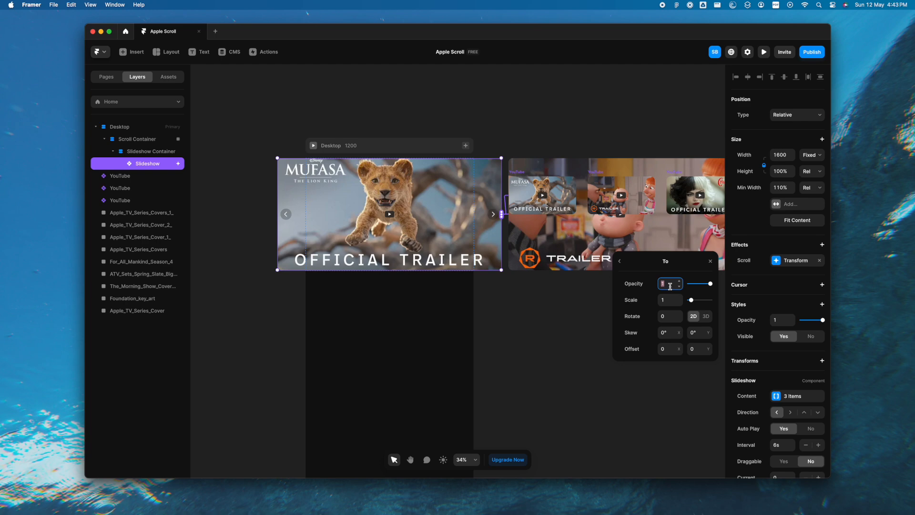
pyautogui.write('0.5')
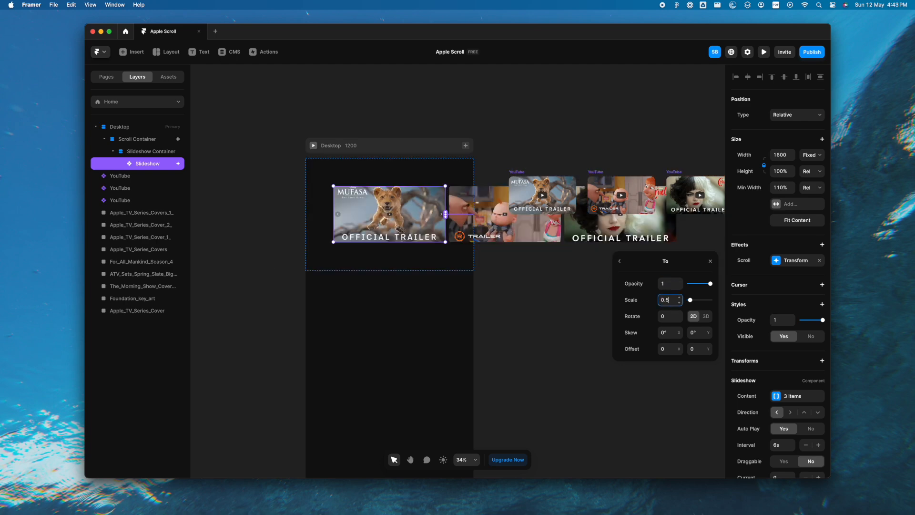
pyautogui.click(619, 262)
pyautogui.click(683, 367)
# Preview the Desktop page and scroll up and down to check how the slideshow scales within the video section
pyautogui.click(313, 145)
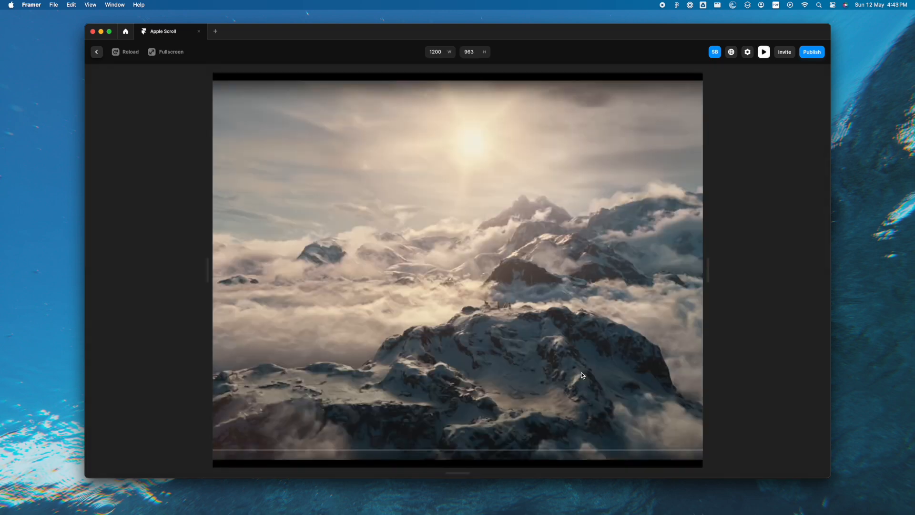
pyautogui.scroll(-3, 582, 375)
pyautogui.scroll(-5, 582, 374)
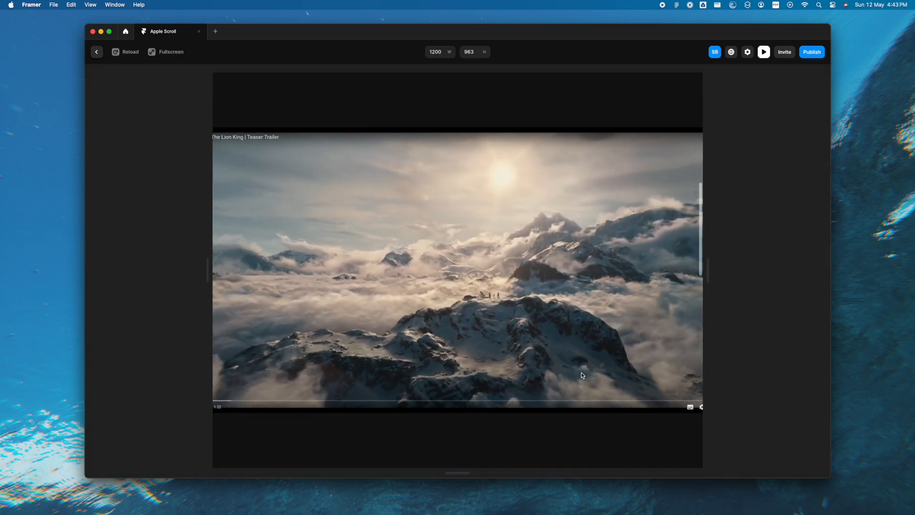
pyautogui.scroll(-8, 586, 432)
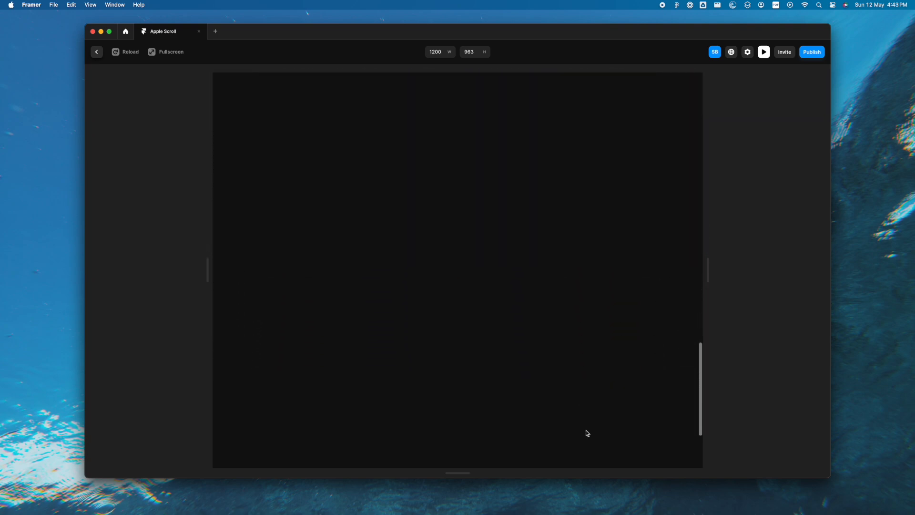
pyautogui.scroll(8, 587, 432)
pyautogui.scroll(8, 587, 432)
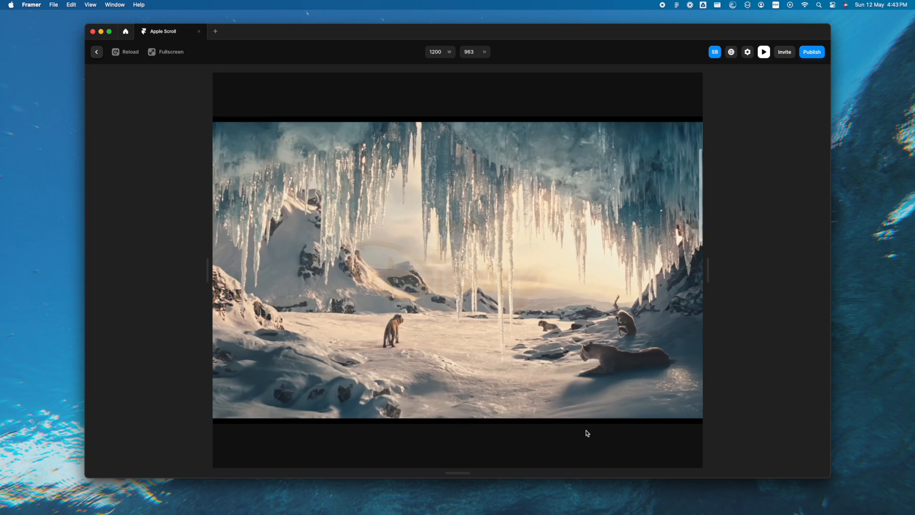
pyautogui.scroll(-3, 587, 432)
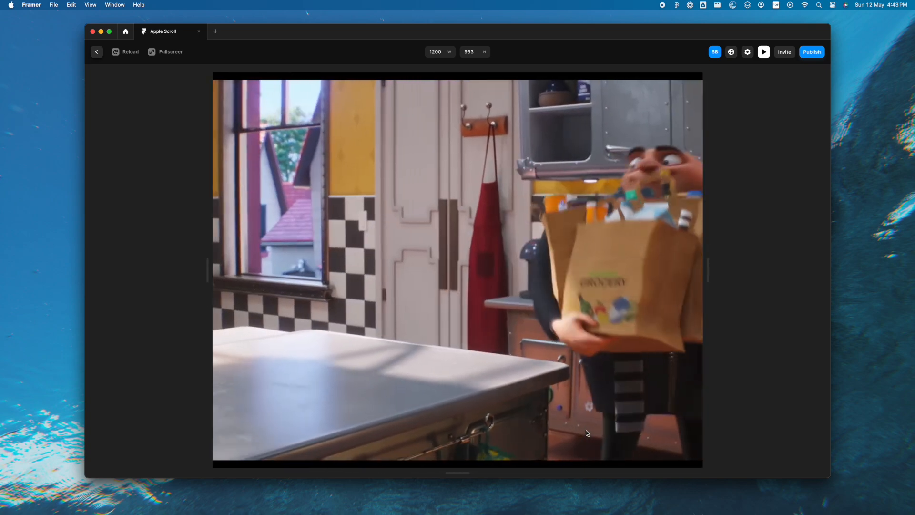
# Scroll through the preview and advance a slide to check the slideshow's scaling, and return to the canvas
pyautogui.scroll(-5, 586, 431)
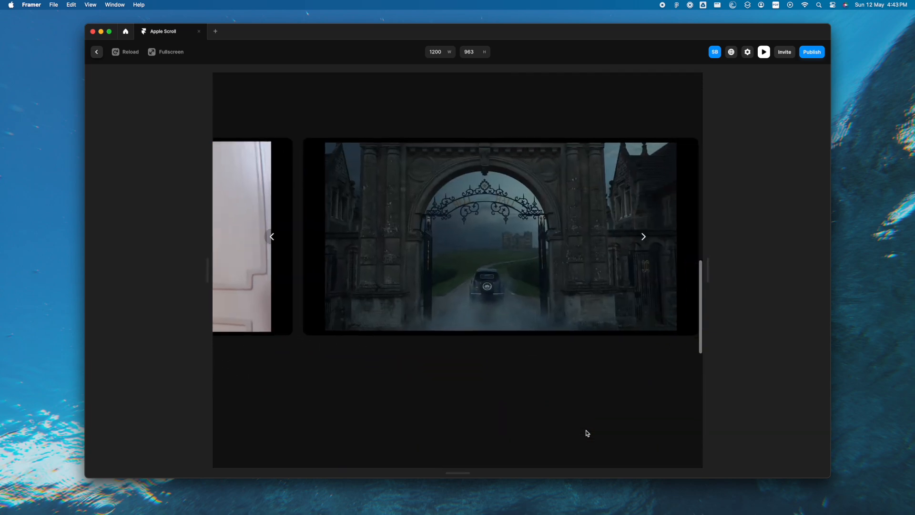
pyautogui.click(643, 235)
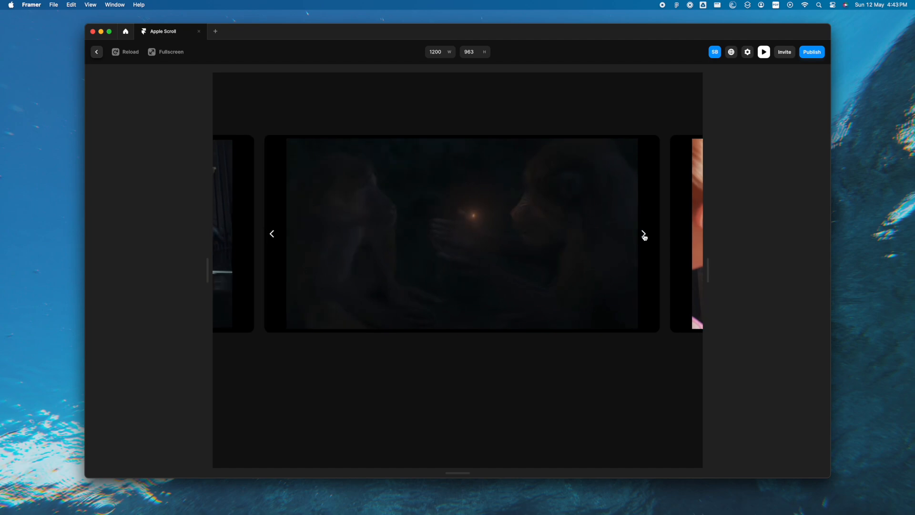
pyautogui.scroll(4, 578, 366)
pyautogui.scroll(5, 579, 364)
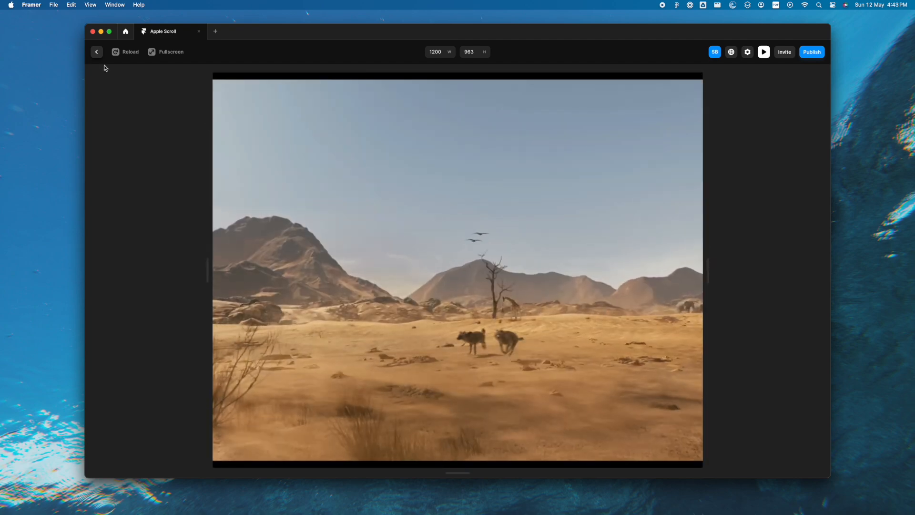
pyautogui.click(96, 52)
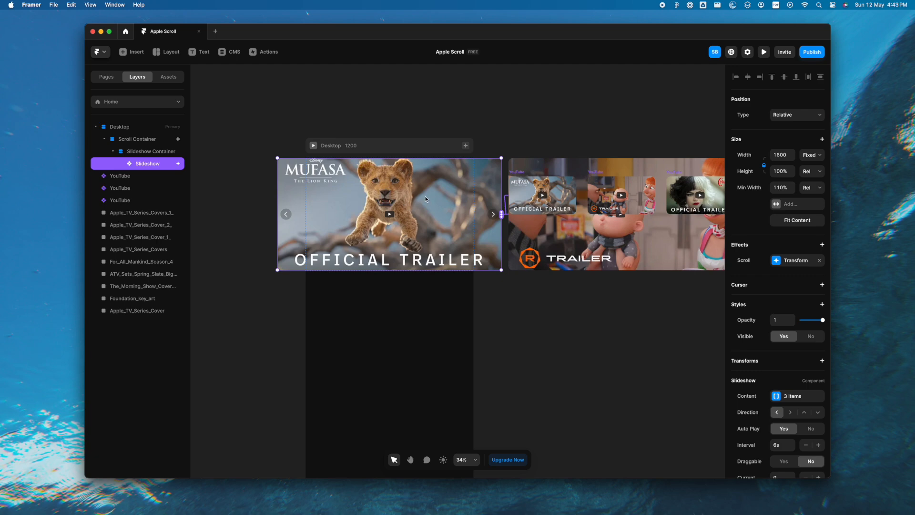
# Set the Slideshow's On Hover effect to Pause
pyautogui.scroll(-5, 794, 396)
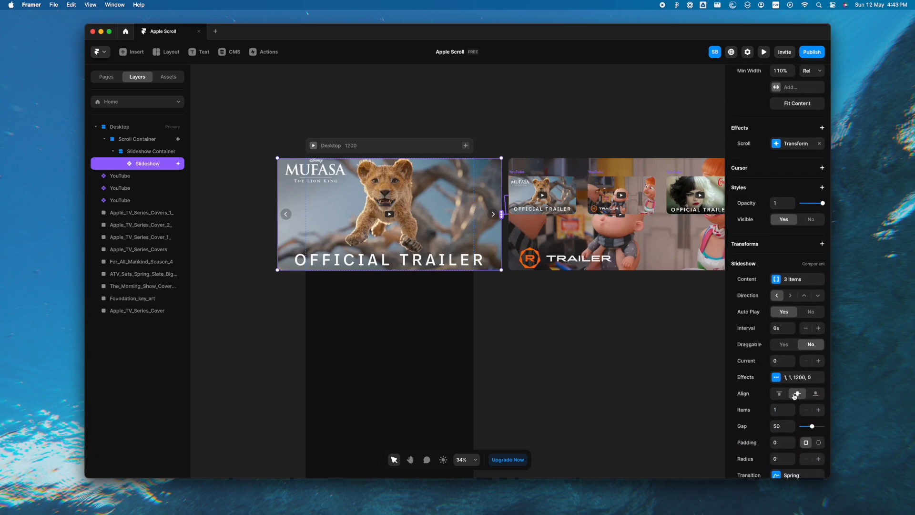
pyautogui.scroll(-3, 784, 336)
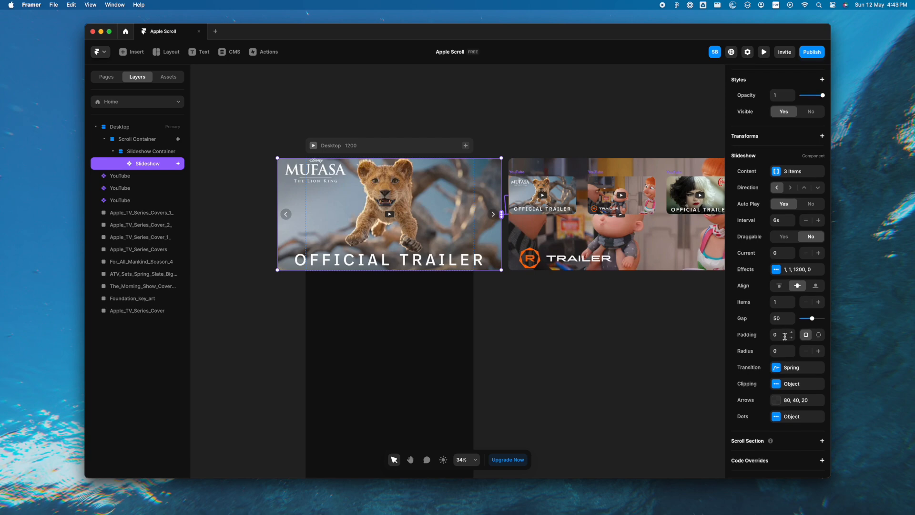
pyautogui.click(776, 270)
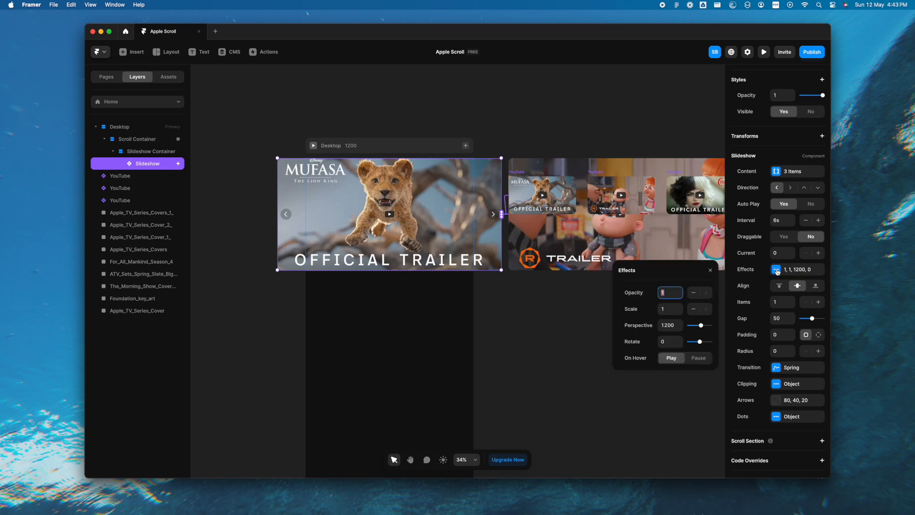
pyautogui.click(699, 358)
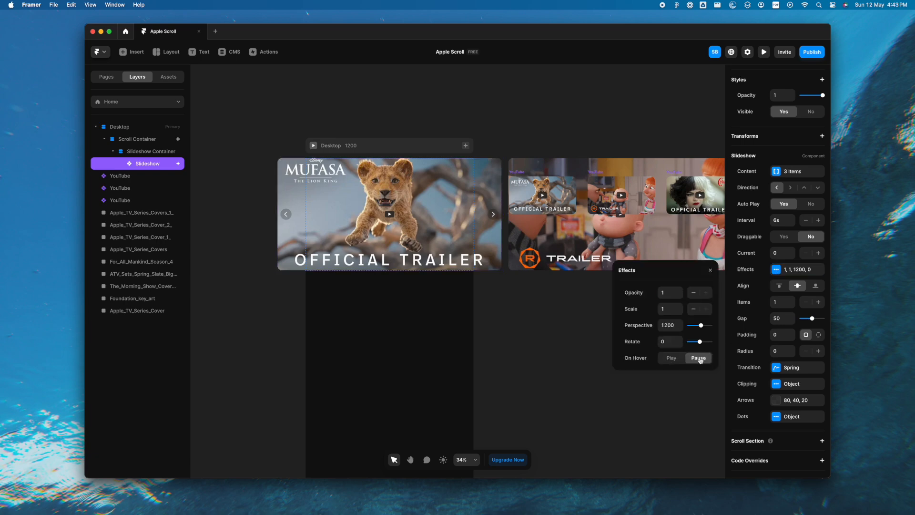
pyautogui.click(711, 271)
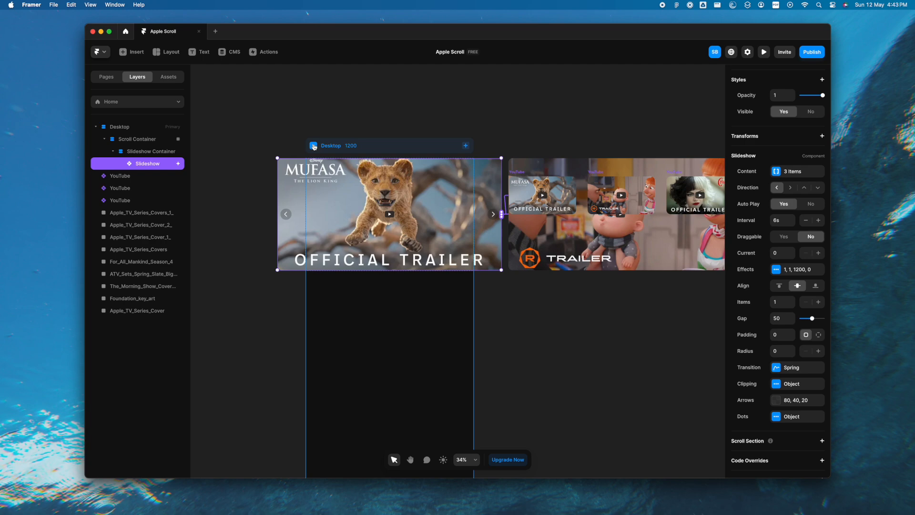
# Preview the Desktop page, scroll through the video section and cycle the slides to check the slideshow's behaviour, and return to the canvas
pyautogui.press('super+p')
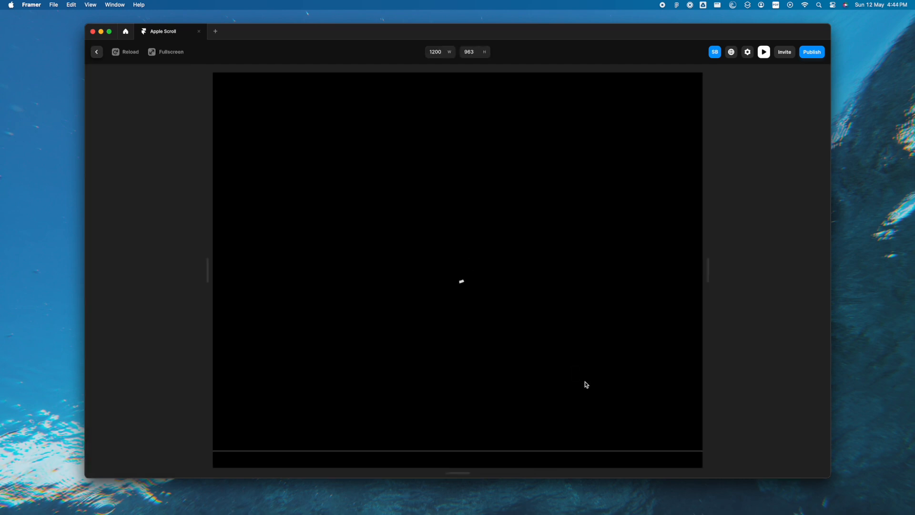
pyautogui.scroll(-10, 585, 382)
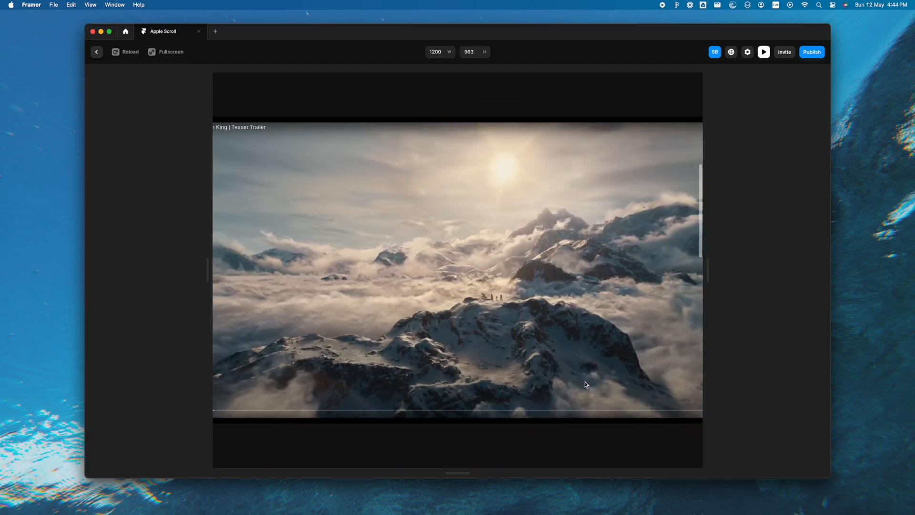
pyautogui.scroll(-5, 584, 382)
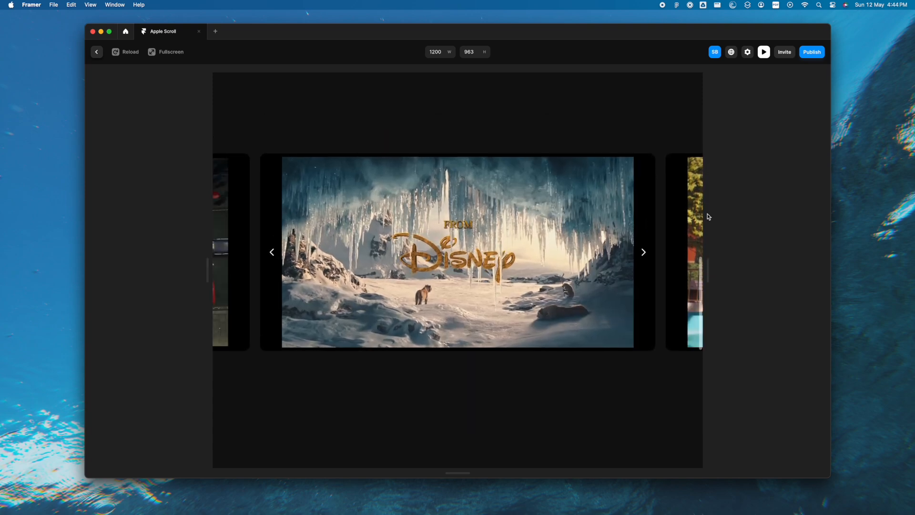
pyautogui.click(644, 252)
pyautogui.click(643, 253)
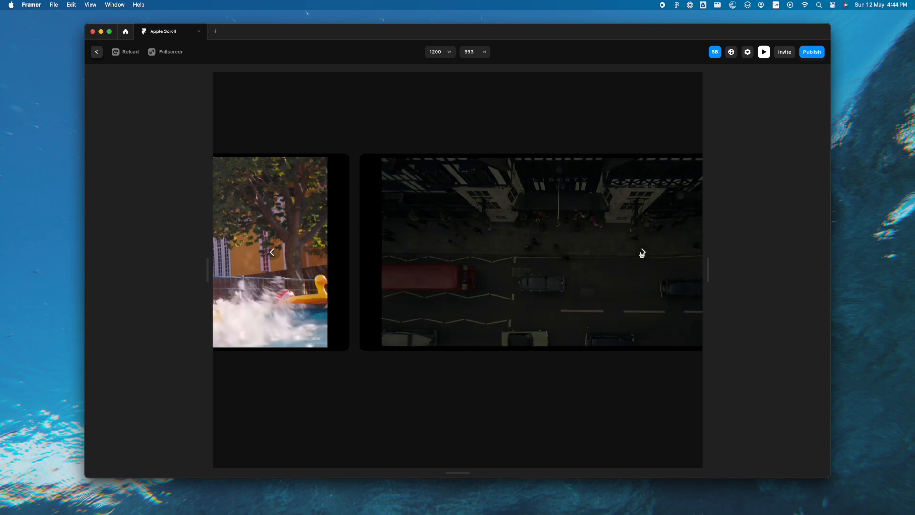
pyautogui.click(643, 252)
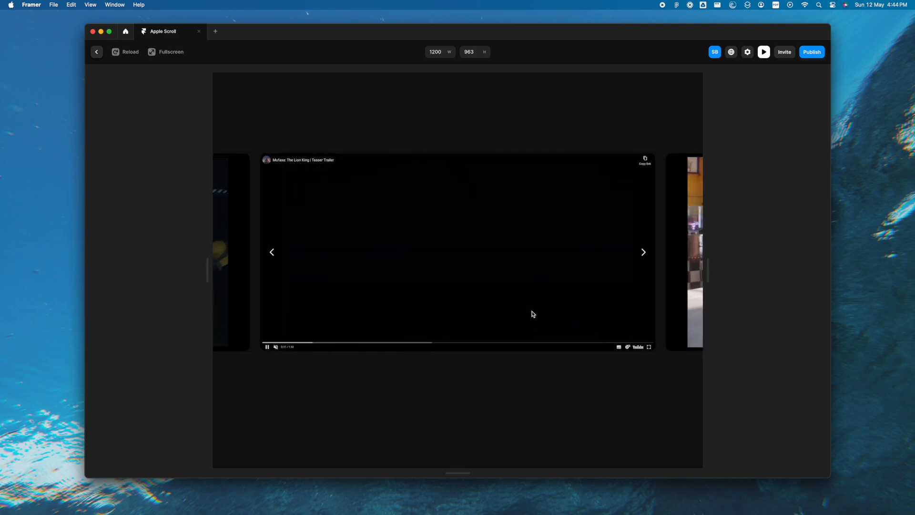
pyautogui.scroll(-10, 533, 314)
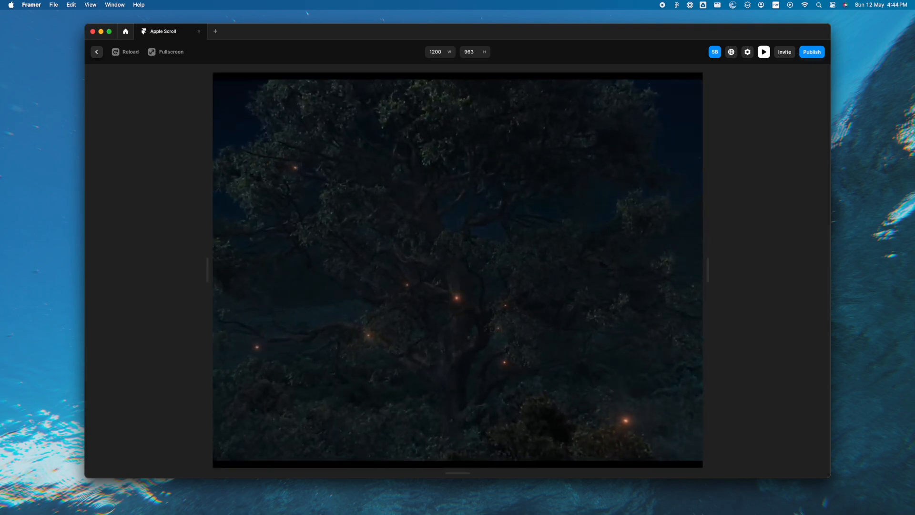
pyautogui.scroll(-5, 458, 270)
pyautogui.scroll(-10, 458, 270)
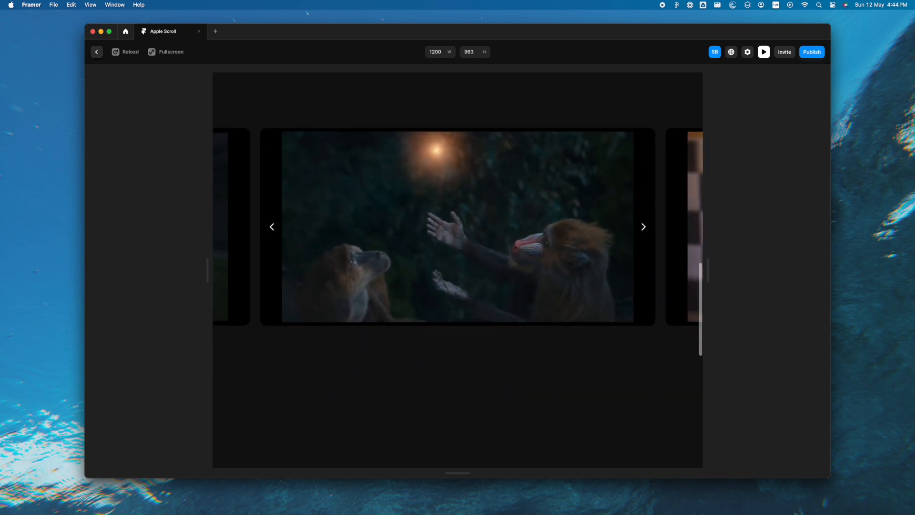
pyautogui.click(96, 53)
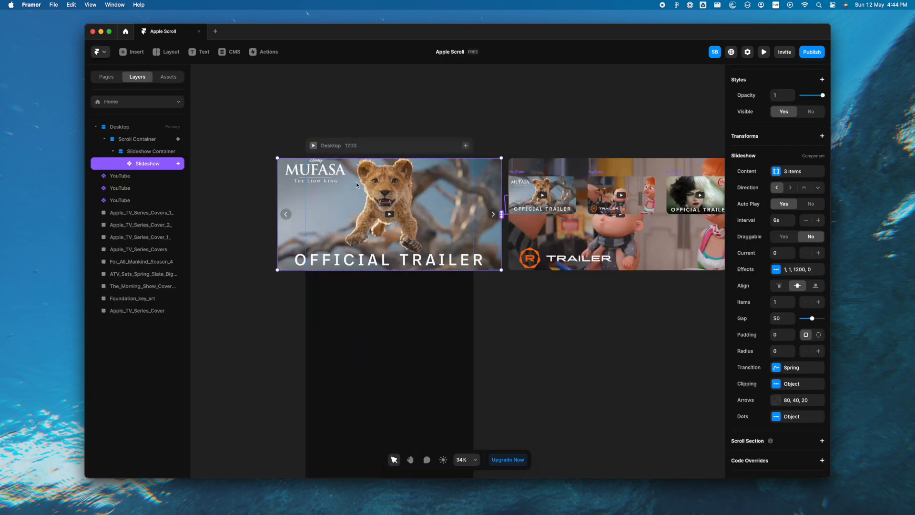
# Add the text "Cinematic in every sense." beside the Desktop frame, break it after "Cinematic", and centre-align it
pyautogui.click(542, 295)
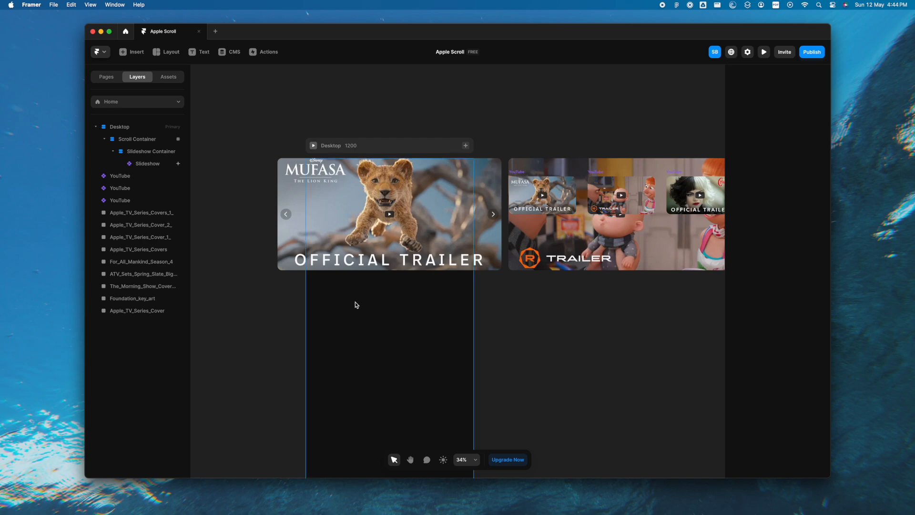
pyautogui.scroll(-2, 501, 302)
pyautogui.press('t')
pyautogui.click(478, 285)
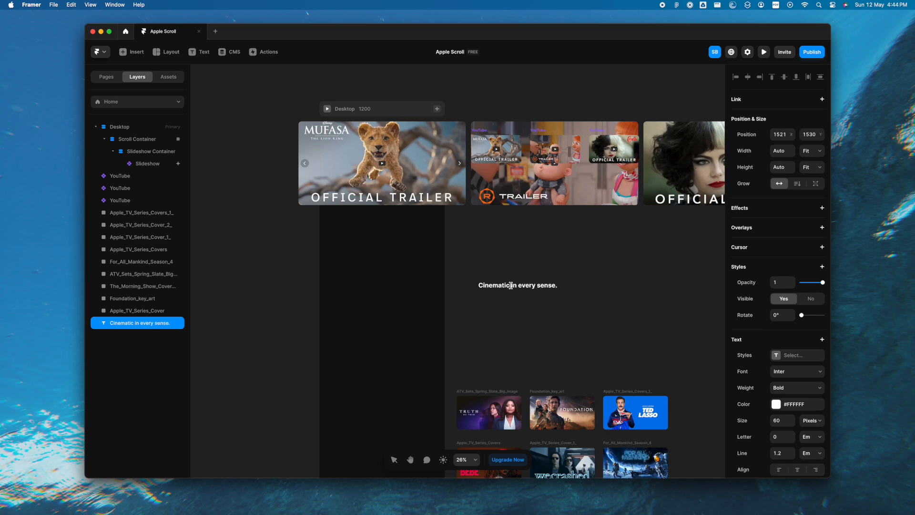
pyautogui.press('Return')
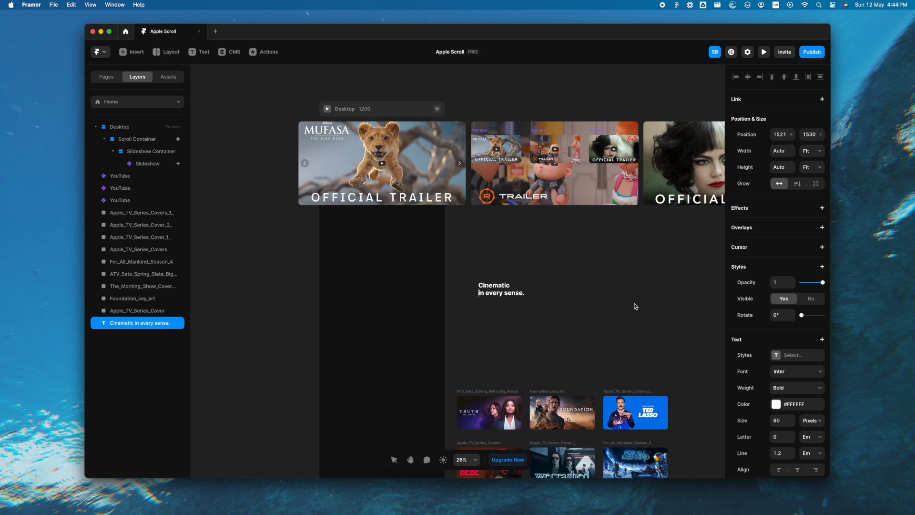
pyautogui.scroll(-3, 784, 420)
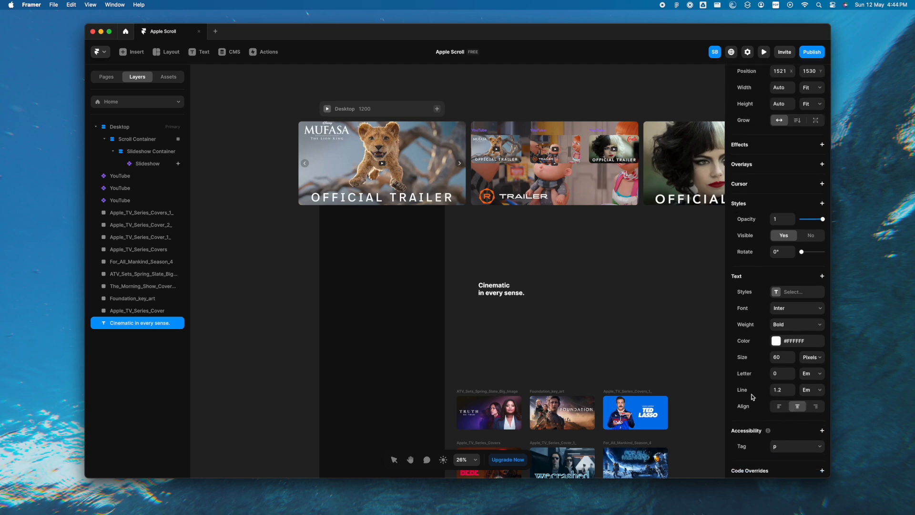
pyautogui.press('Escape')
pyautogui.click(799, 424)
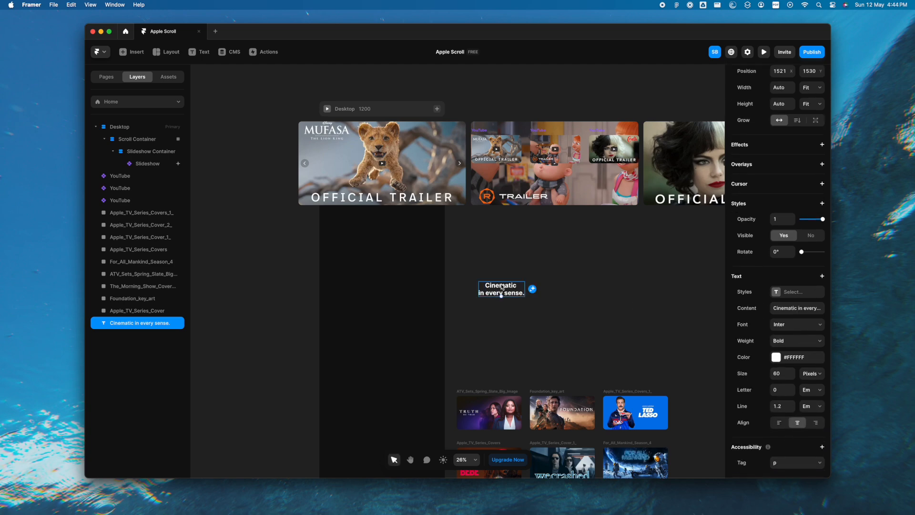
# Place the text inside the Slideshow Container, listed above the Slideshow, with its position type set to Absolute
pyautogui.moveTo(511, 295); pyautogui.dragTo(382, 186)
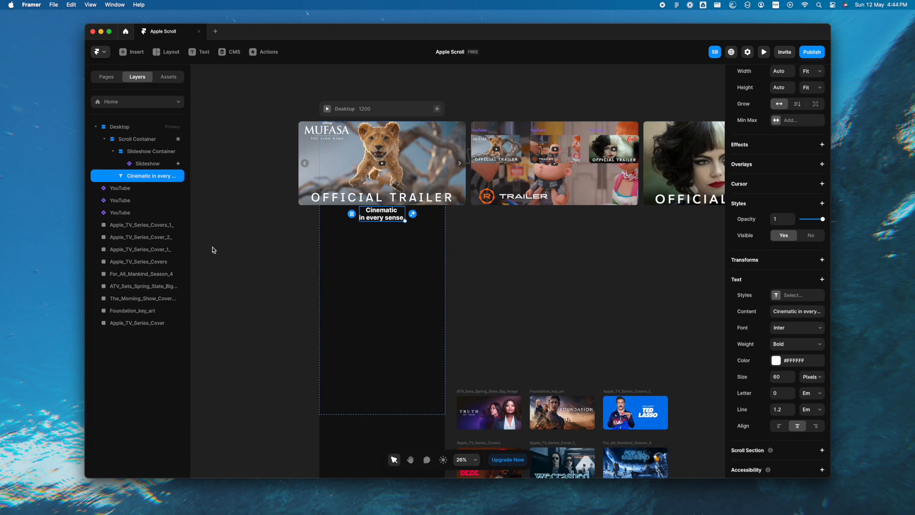
pyautogui.scroll(5, 808, 114)
pyautogui.click(798, 139)
pyautogui.click(786, 125)
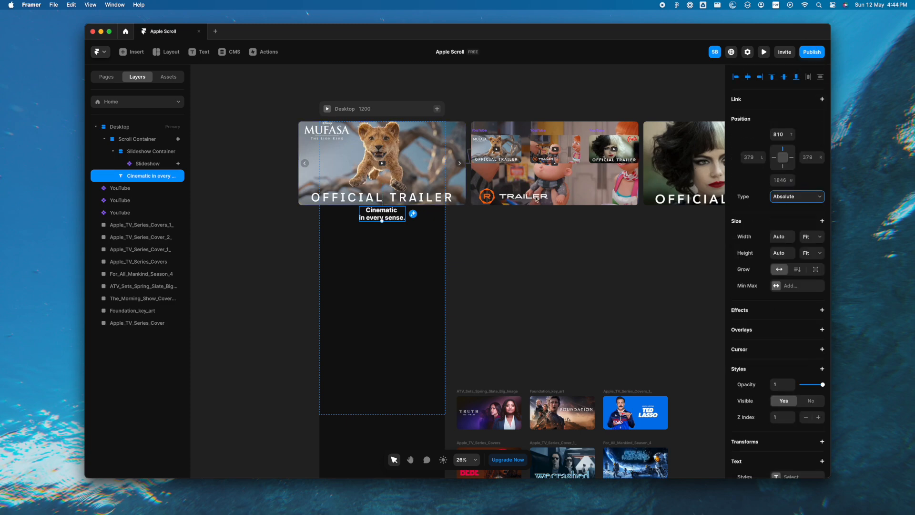
pyautogui.moveTo(158, 181); pyautogui.dragTo(151, 157)
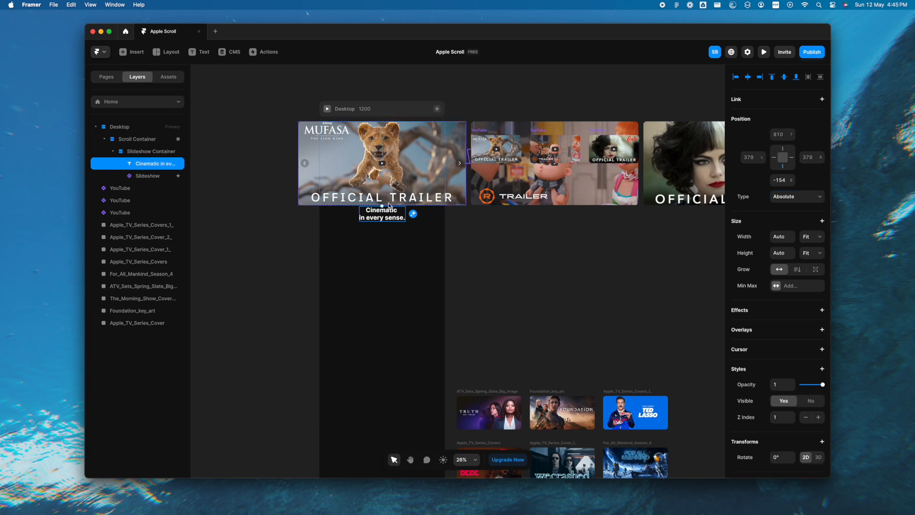
# Position the text over the lower part of the slideshow with a bottom offset of 60
pyautogui.moveTo(384, 213); pyautogui.dragTo(383, 185)
pyautogui.scroll(5, 383, 184)
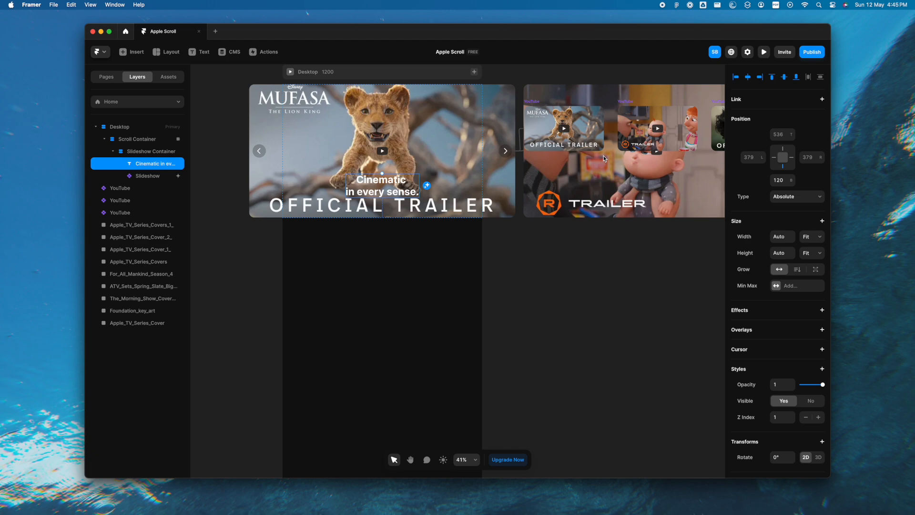
pyautogui.click(780, 182)
pyautogui.write('60')
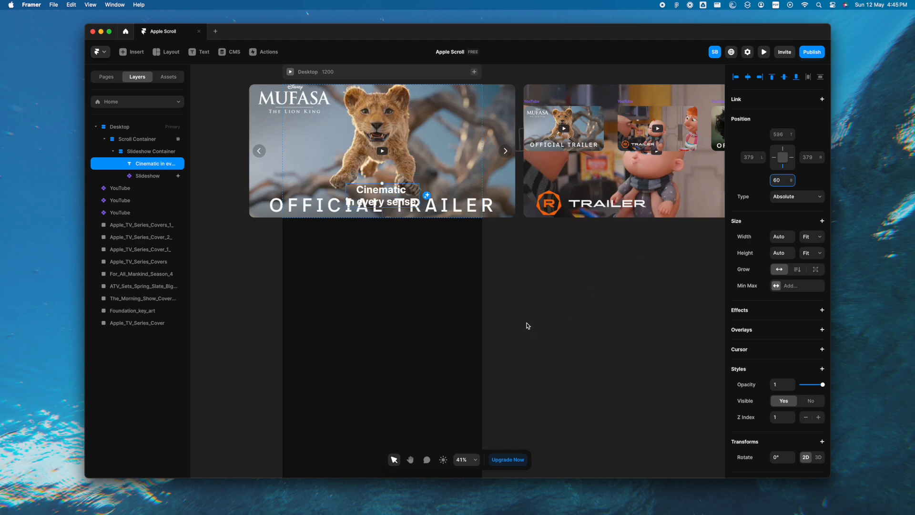
pyautogui.click(538, 287)
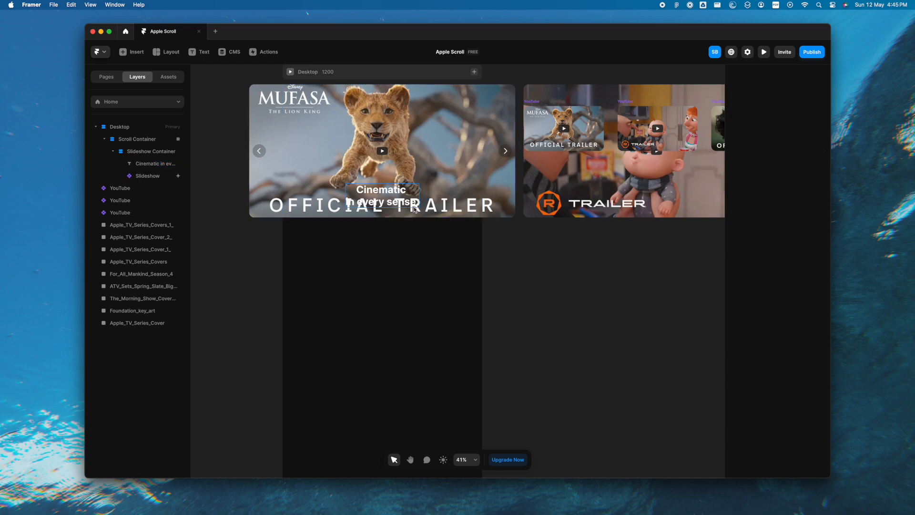
# Add a Scroll Transform effect to the text, triggered by Section in View with #video-section as its section
pyautogui.click(395, 199)
pyautogui.click(823, 310)
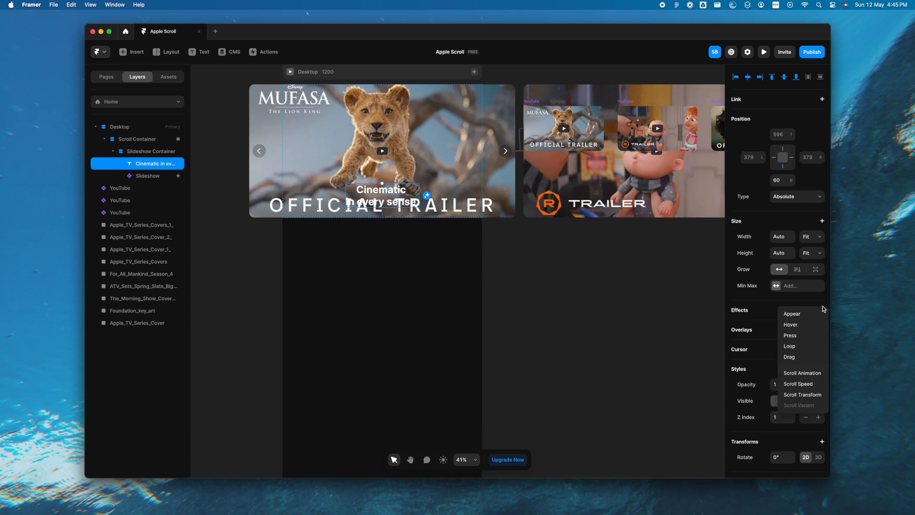
pyautogui.click(803, 394)
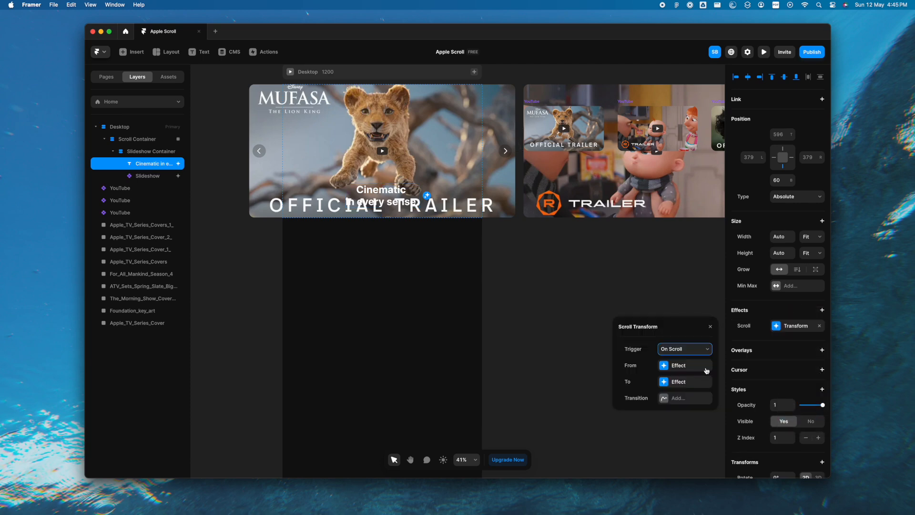
pyautogui.click(685, 349)
pyautogui.click(696, 370)
pyautogui.click(684, 384)
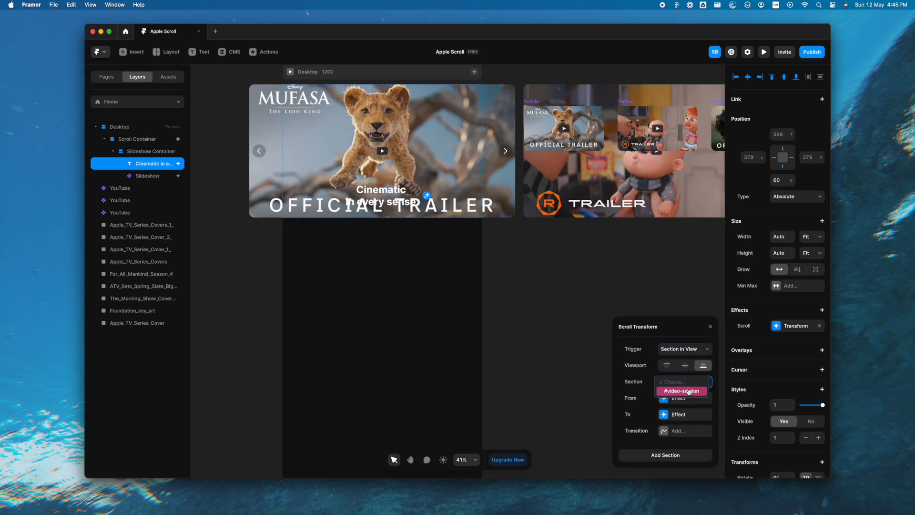
pyautogui.click(691, 392)
# Set the opacity of the text's scroll transform From state to 1
pyautogui.click(685, 398)
pyautogui.click(670, 349)
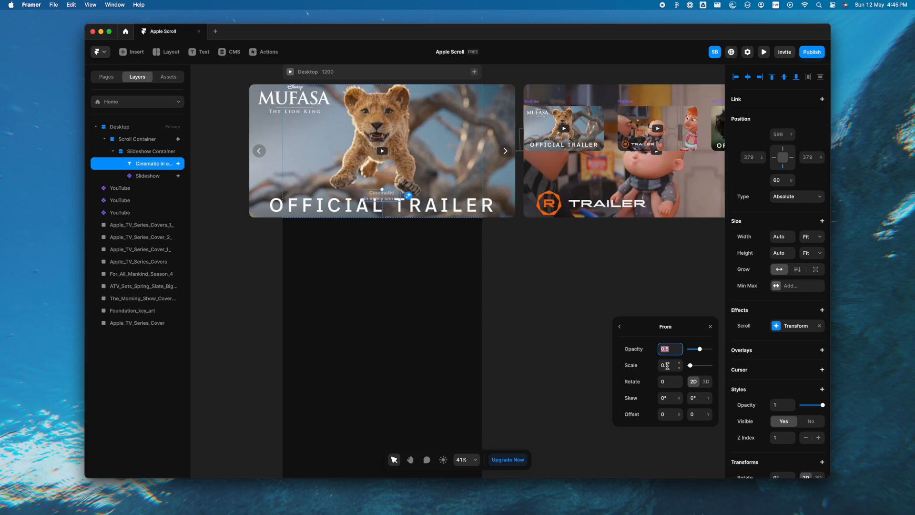
pyautogui.write('1')
pyautogui.click(620, 326)
# Open the To state's opacity of the text's scroll transform for editing, and give the effect a Spring transition
pyautogui.click(679, 418)
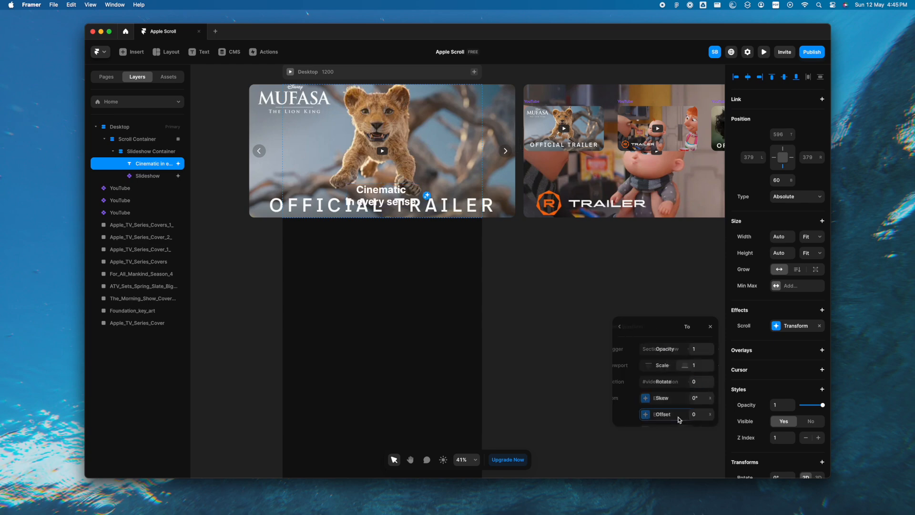
pyautogui.click(669, 351)
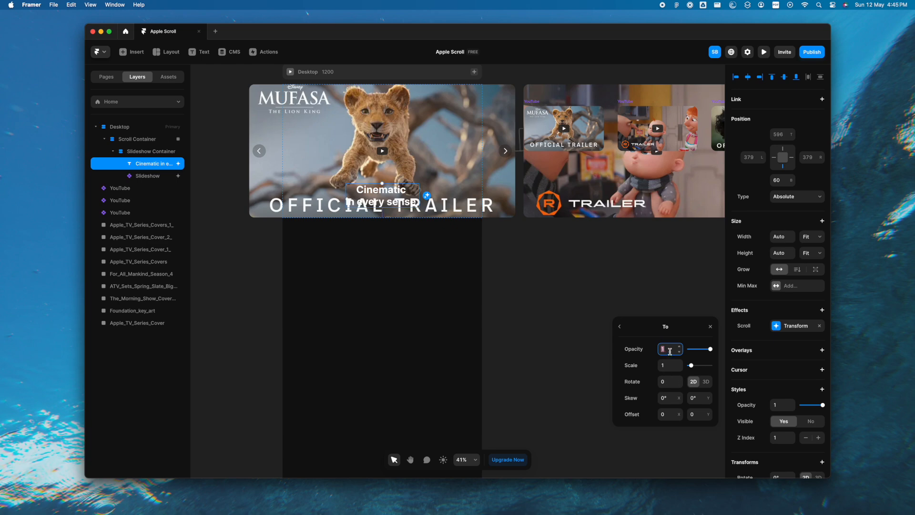
pyautogui.click(620, 327)
pyautogui.click(683, 432)
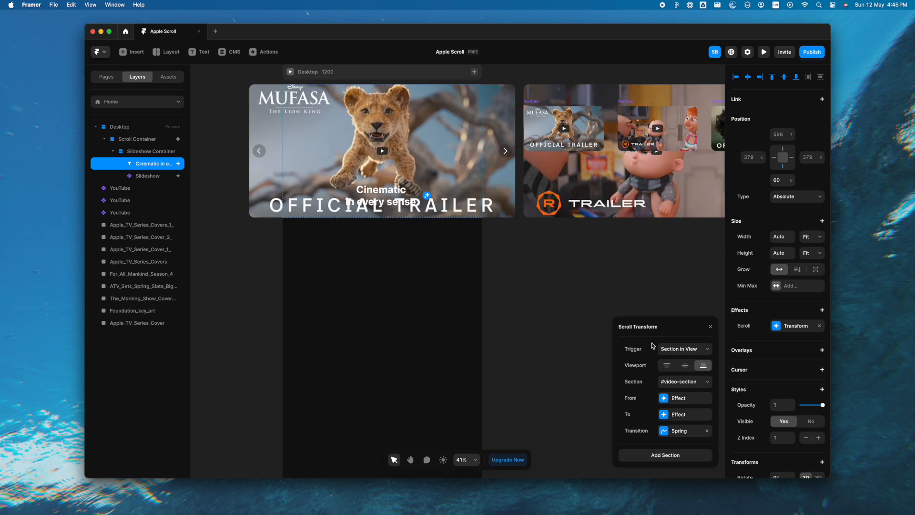
# Preview the Desktop page and scroll through it to check the headline's fade over the shrinking slideshow
pyautogui.click(710, 327)
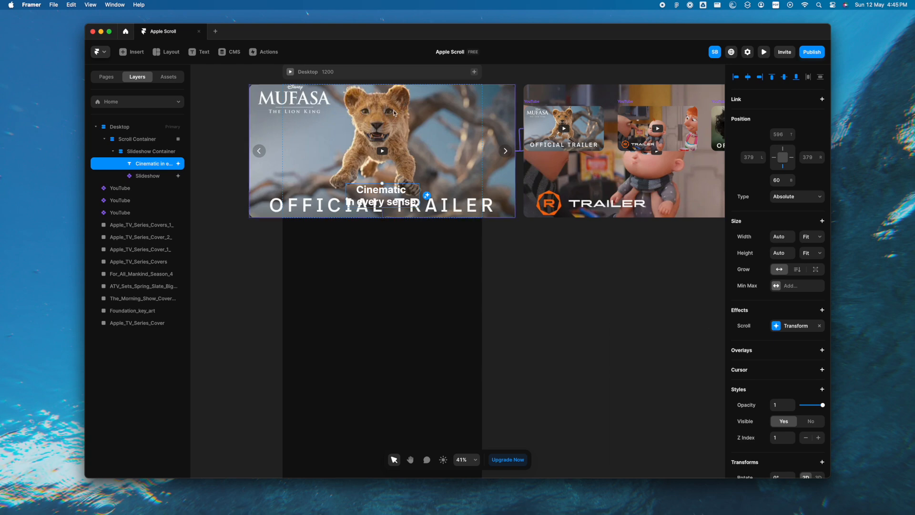
pyautogui.click(291, 73)
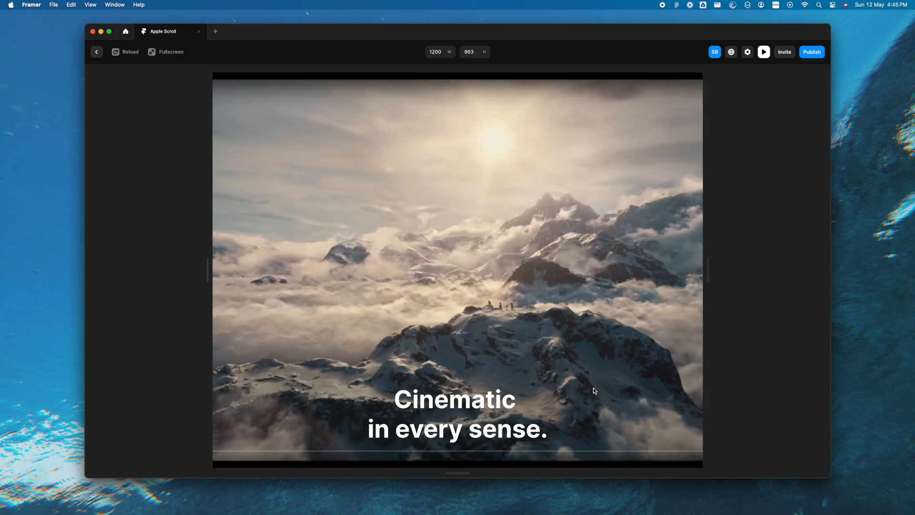
pyautogui.scroll(-5, 594, 390)
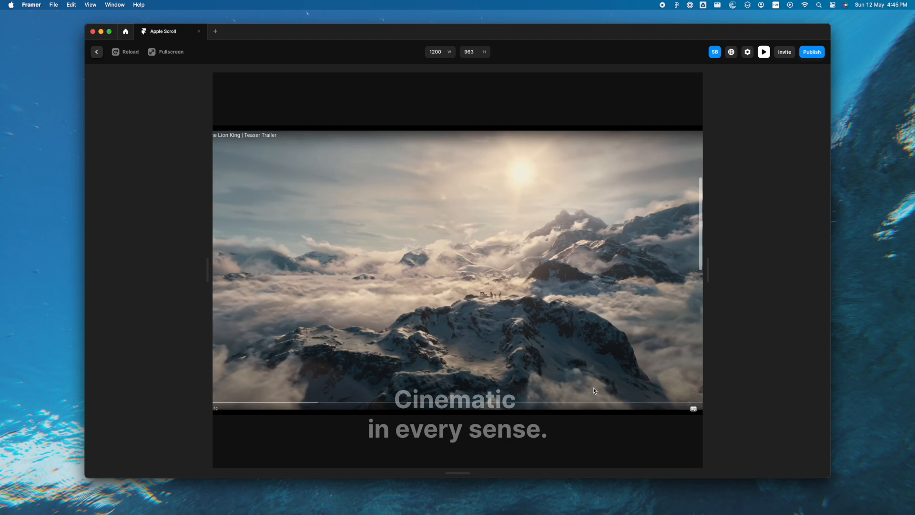
pyautogui.scroll(-10, 595, 390)
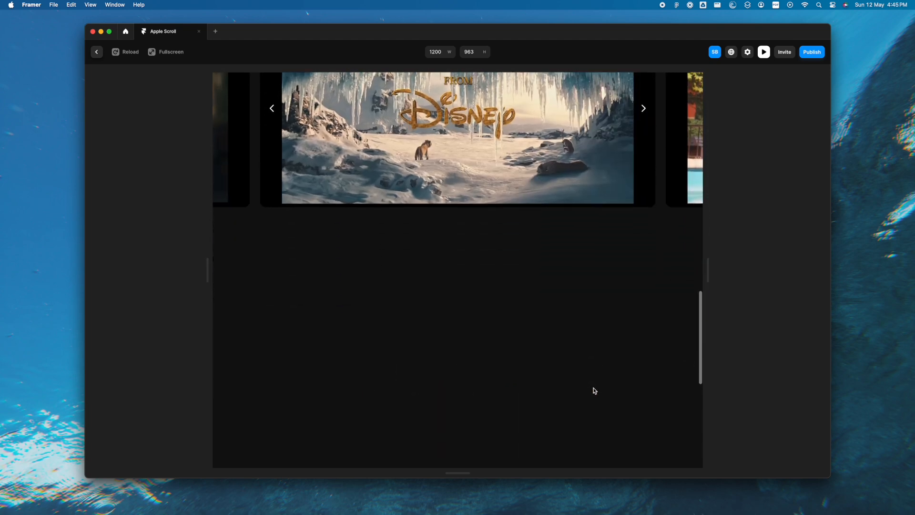
pyautogui.scroll(-5, 594, 391)
pyautogui.scroll(10, 594, 390)
pyautogui.scroll(10, 594, 390)
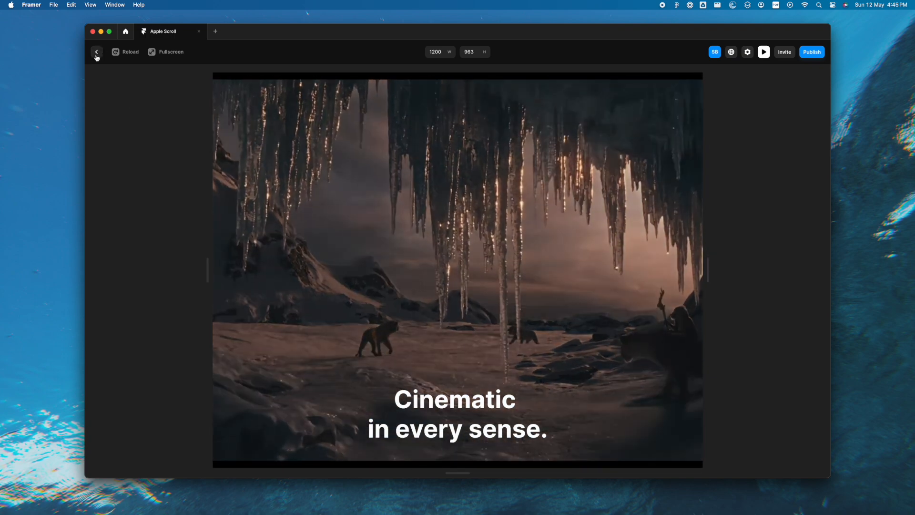
pyautogui.click(97, 51)
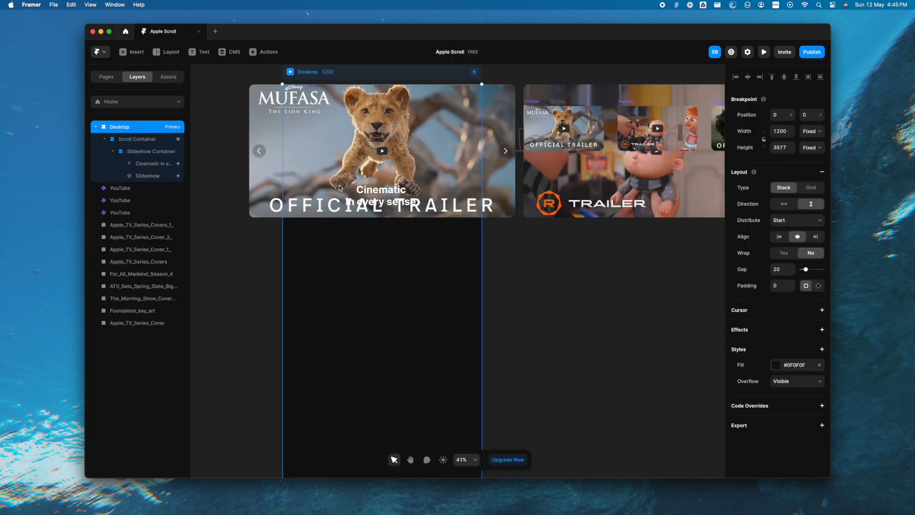
# Paste a copy of the "Cinematic in every sense." text into the empty area of the Desktop page below the scroll container
pyautogui.click(561, 272)
pyautogui.scroll(-3, 561, 273)
pyautogui.scroll(-4, 561, 272)
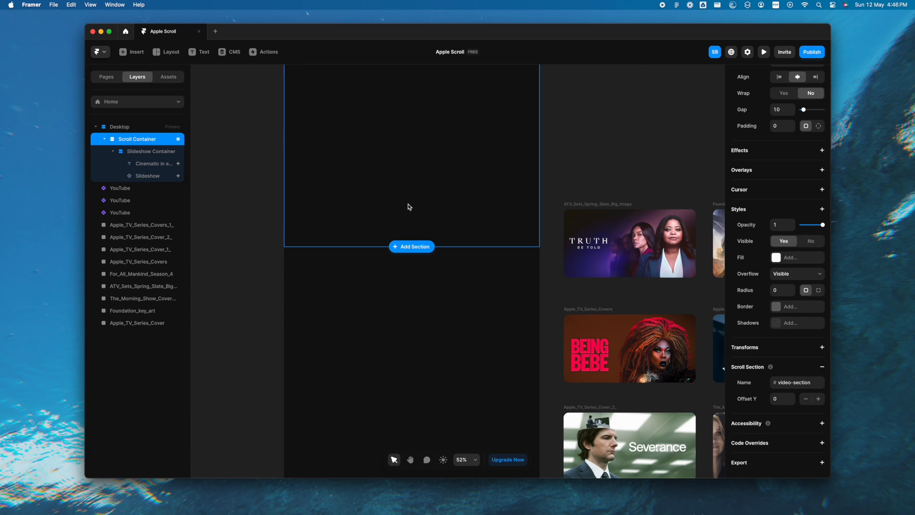
pyautogui.scroll(10, 408, 204)
pyautogui.click(412, 173)
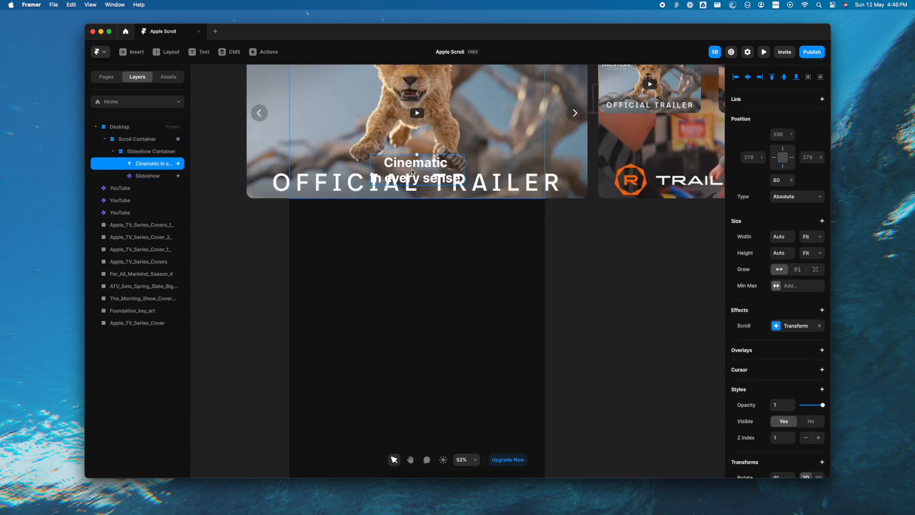
pyautogui.scroll(-10, 476, 291)
pyautogui.press('Escape')
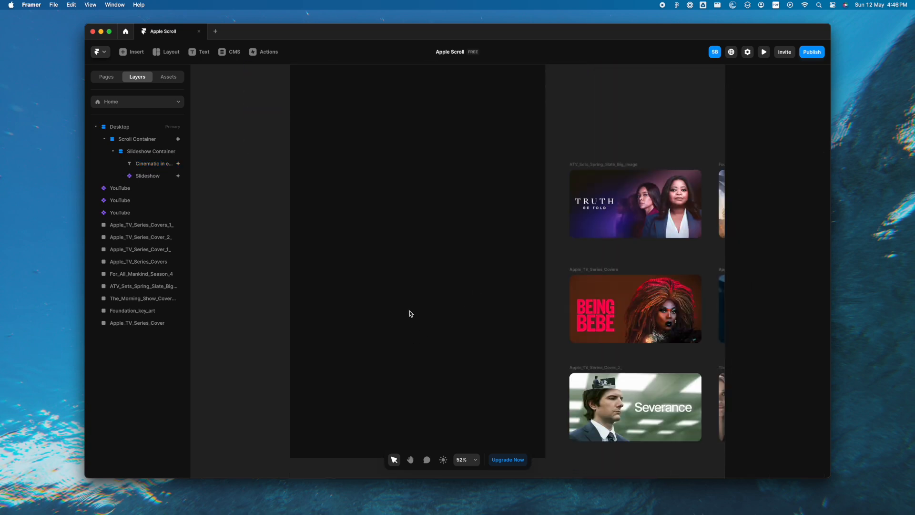
pyautogui.press('super+v')
pyautogui.moveTo(470, 262); pyautogui.dragTo(440, 260)
# Replace the copied text with two lines, "All Apple Orginals" and "Pnly on Apple TV+"
pyautogui.click(435, 309)
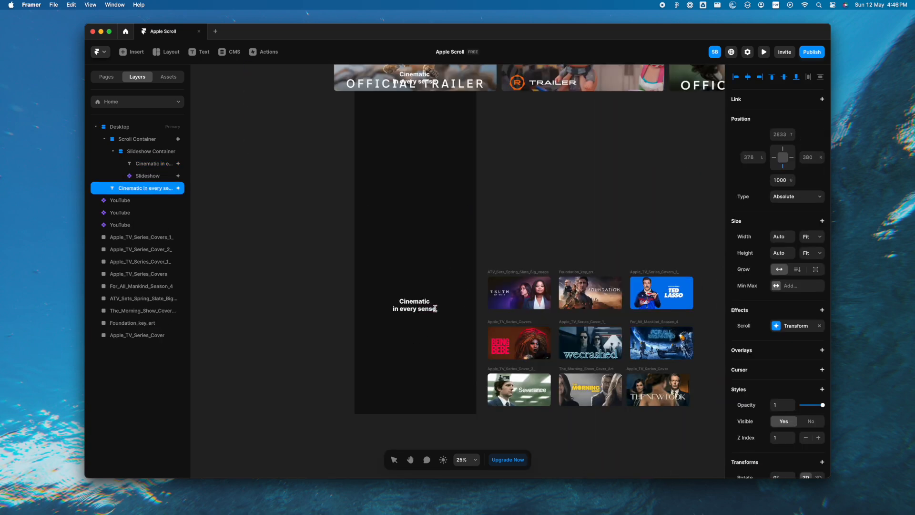
pyautogui.moveTo(437, 310); pyautogui.dragTo(363, 305)
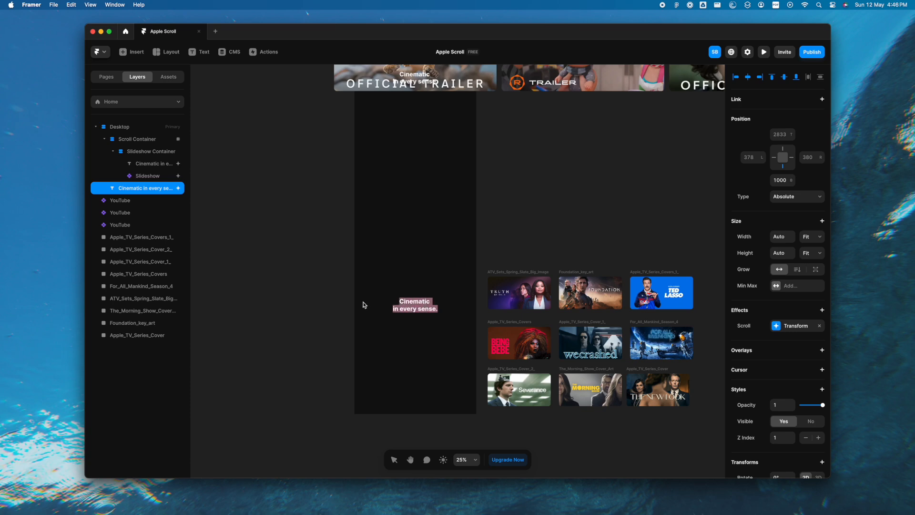
pyautogui.write('All Apple TV')
pyautogui.press('BackSpace')
pyautogui.write('Orginals')
pyautogui.press('Return')
pyautogui.write('Pnly on Apple TV+')
pyautogui.press('Escape')
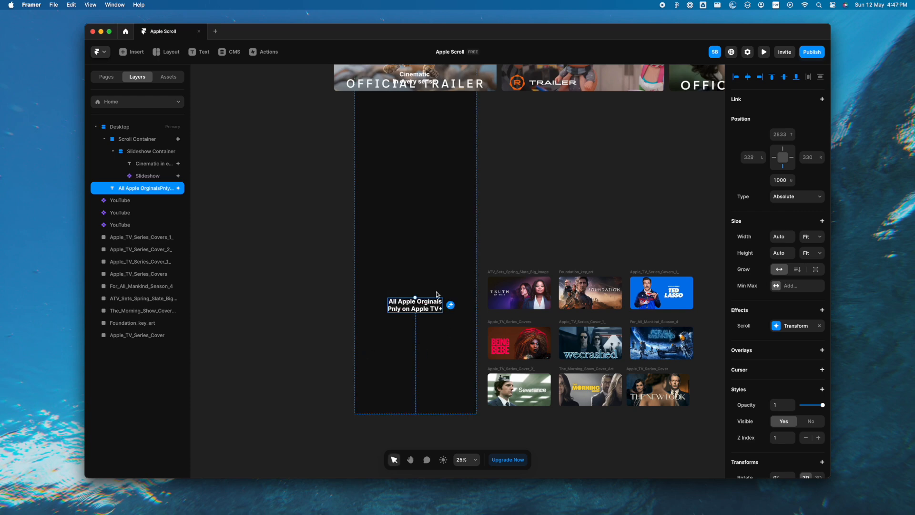
# Set the new headline's position type to Relative and correct its second line to "Only on Apple TV+"
pyautogui.click(802, 195)
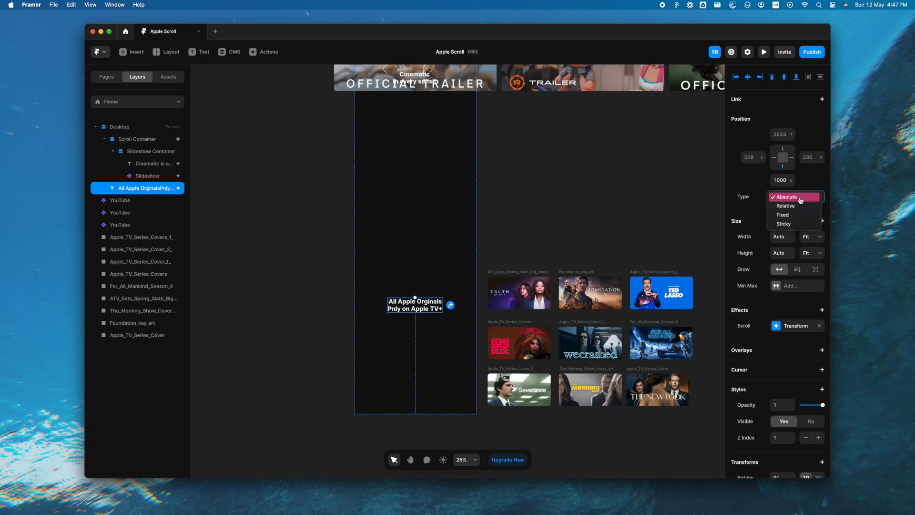
pyautogui.click(792, 205)
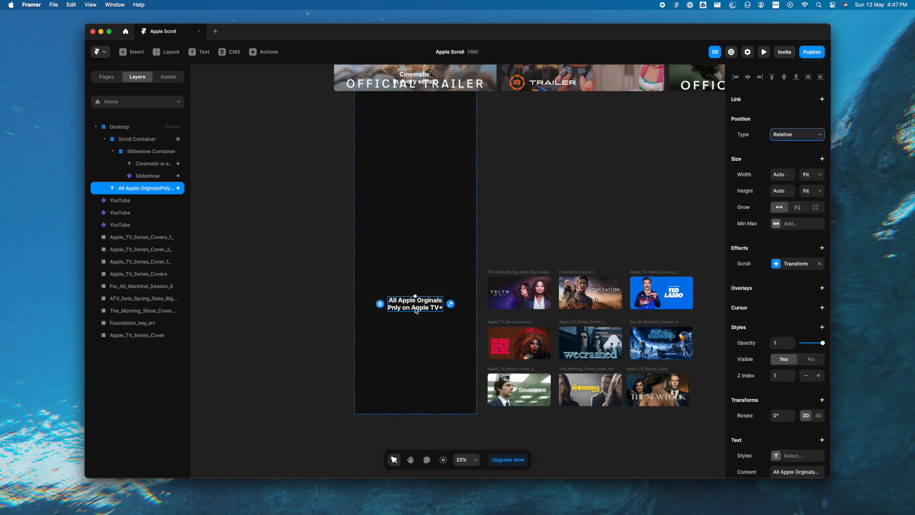
pyautogui.click(402, 321)
pyautogui.hscroll(1, 401, 320)
pyautogui.doubleClick(384, 306)
pyautogui.click(380, 304)
pyautogui.press('BackSpace')
pyautogui.write('O')
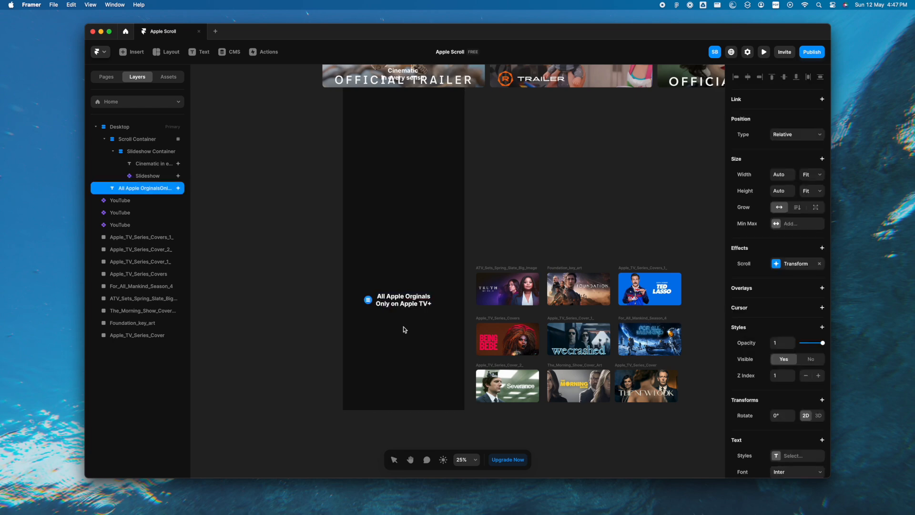
pyautogui.press('Escape')
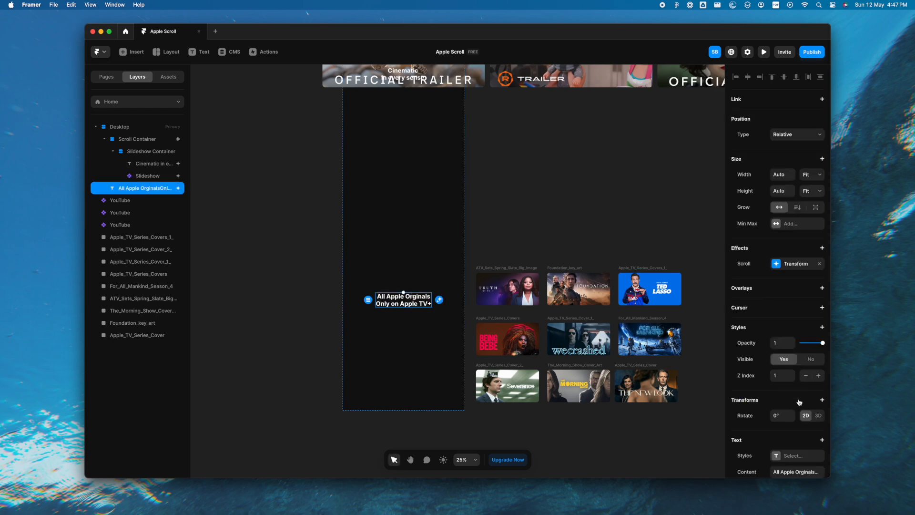
# Set the font size of the "All Apple Orginals" headline to 70 pixels
pyautogui.scroll(-5, 799, 402)
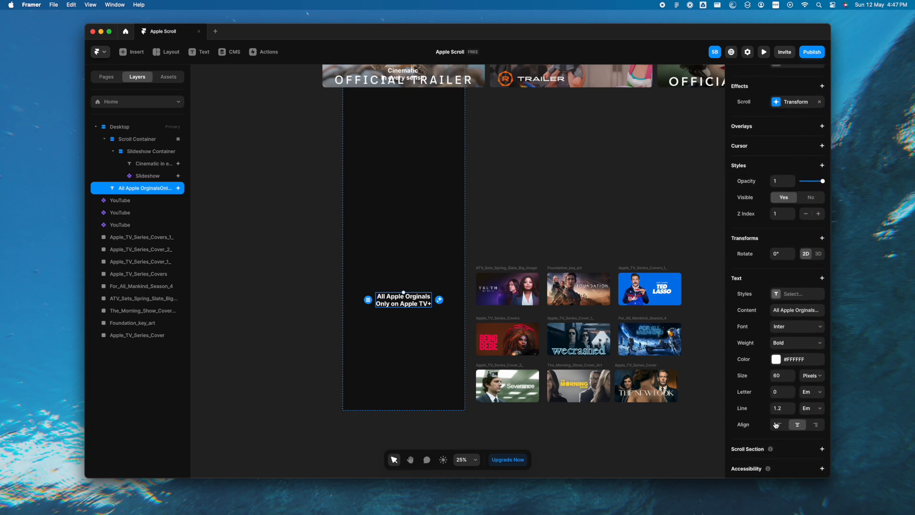
pyautogui.click(404, 359)
pyautogui.click(414, 304)
pyautogui.click(788, 372)
pyautogui.write('70')
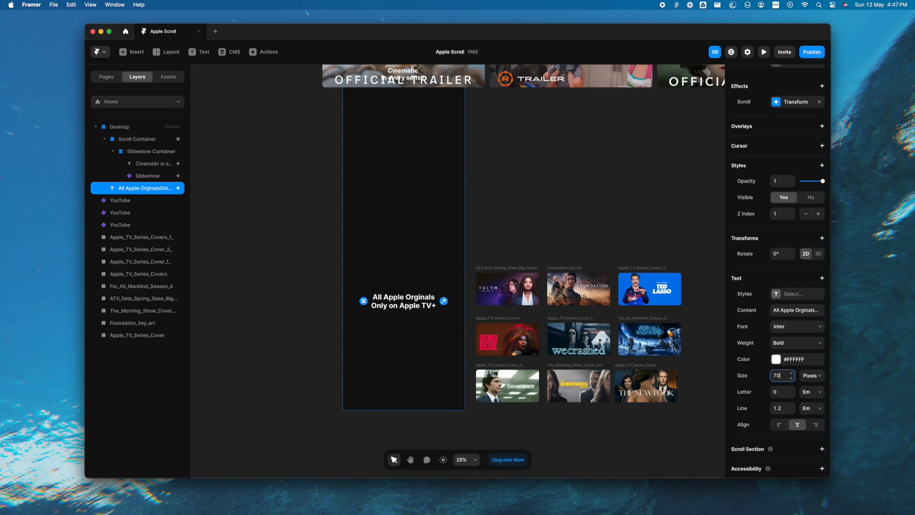
# Set the font size of the "Cinematic in every sense." text over the slideshow to 70 as well
pyautogui.scroll(3, 498, 246)
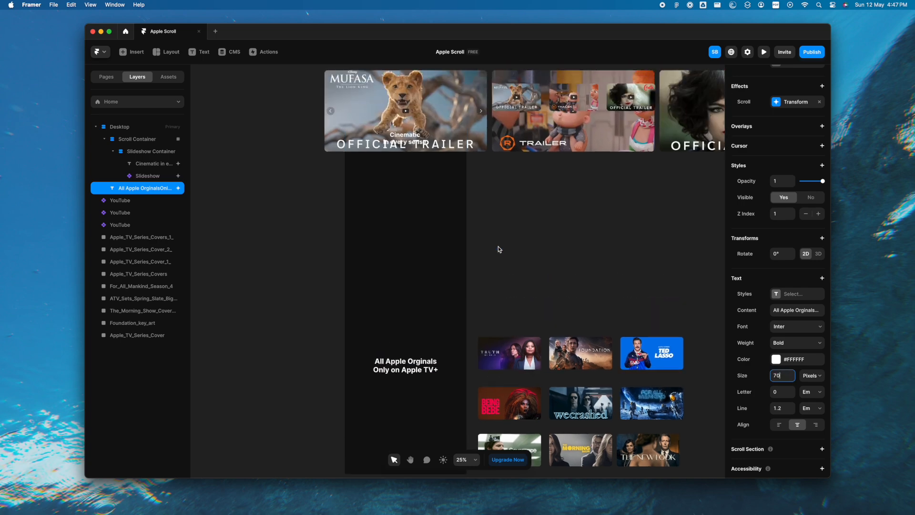
pyautogui.click(407, 170)
pyautogui.scroll(-10, 814, 411)
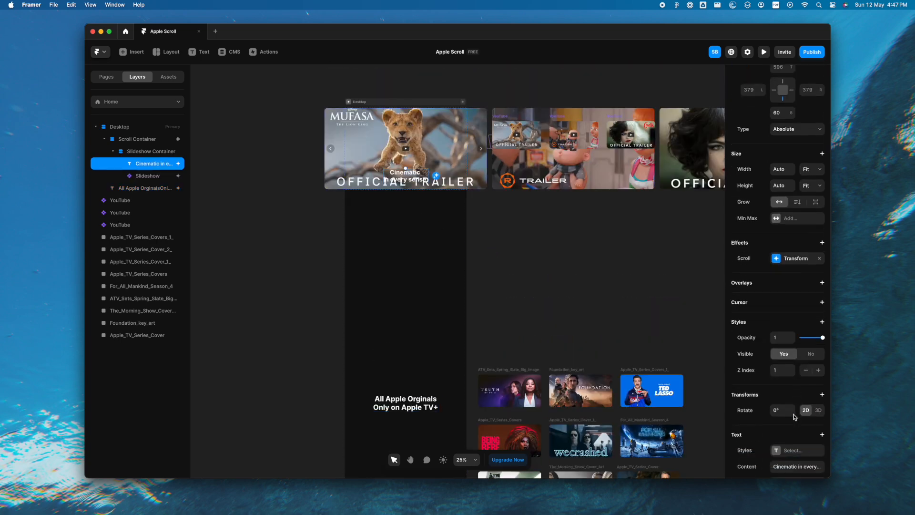
pyautogui.click(782, 361)
pyautogui.write('70')
pyautogui.click(592, 282)
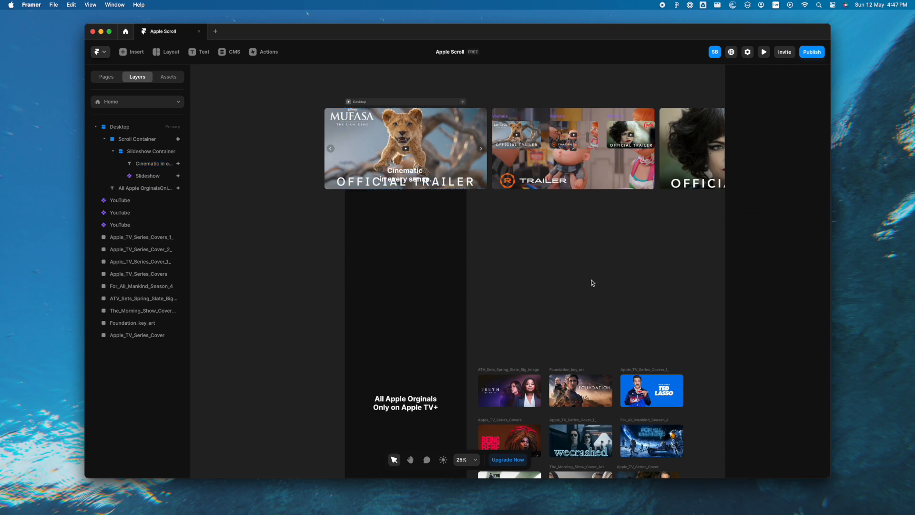
# Insert a Ticker component into the Desktop page directly below the "All Apple Orginals" headline
pyautogui.click(131, 51)
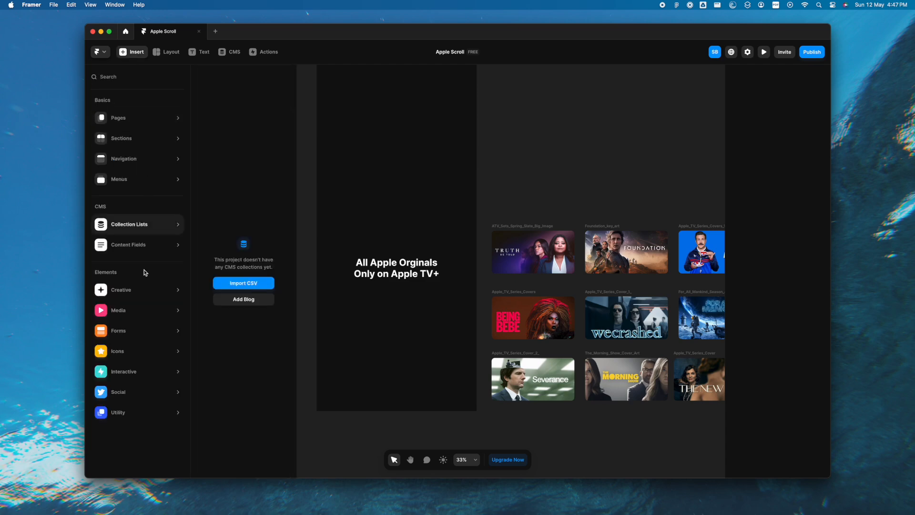
pyautogui.moveTo(135, 371)
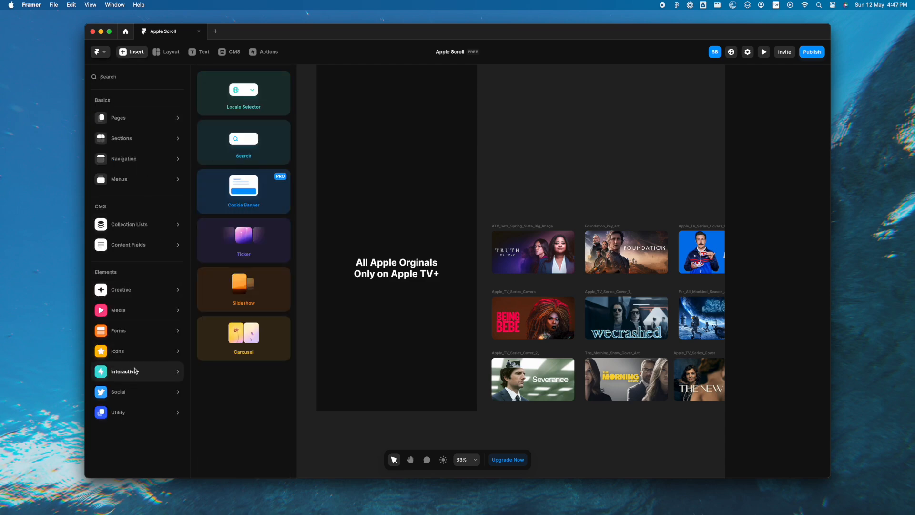
pyautogui.click(251, 233)
pyautogui.moveTo(507, 269); pyautogui.dragTo(614, 330)
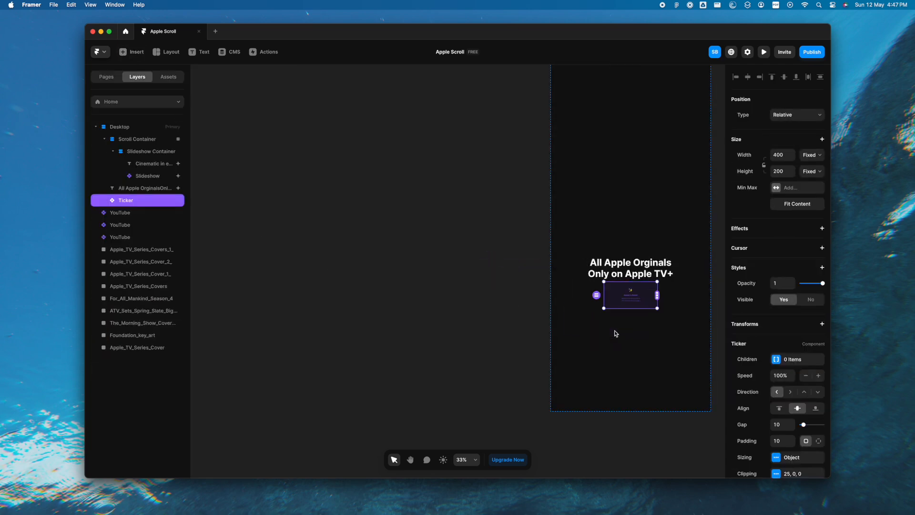
pyautogui.scroll(2, 614, 330)
pyautogui.hscroll(2, 575, 310)
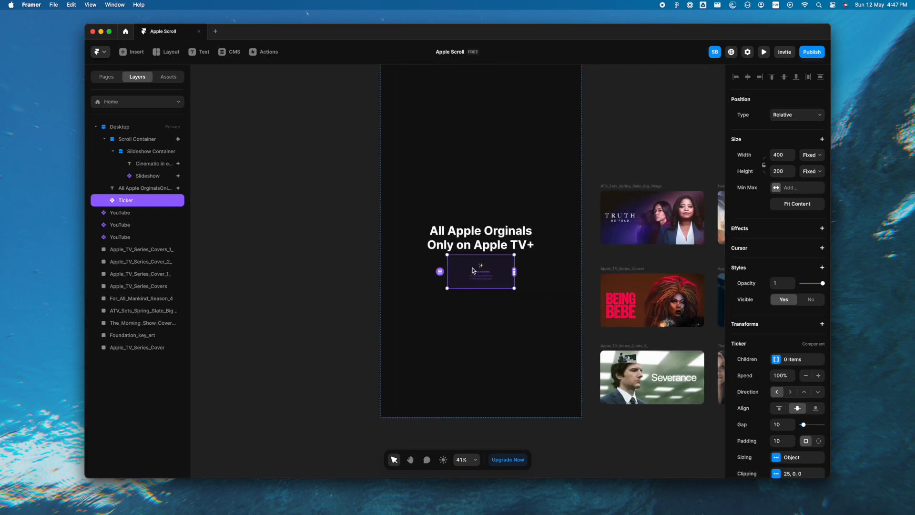
# Set the ticker's width to Fill and its height to 320
pyautogui.click(812, 155)
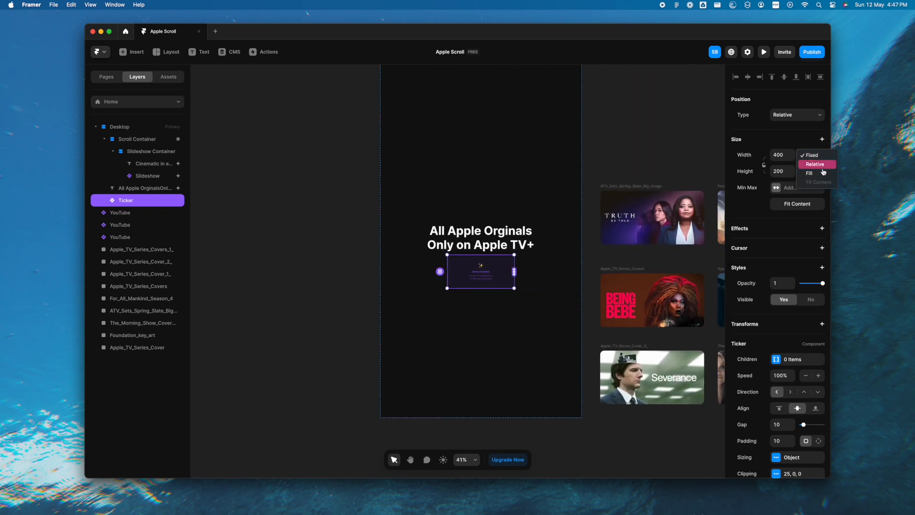
pyautogui.click(822, 174)
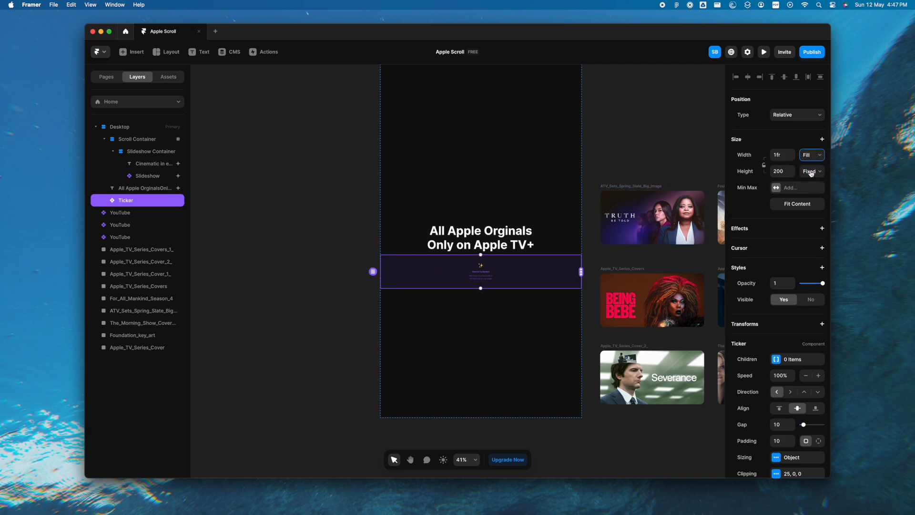
pyautogui.click(680, 210)
pyautogui.click(536, 284)
pyautogui.click(784, 170)
pyautogui.write('320')
# Duplicate the ticker twice to stack three ticker rows under the headline
pyautogui.hscroll(5, 391, 369)
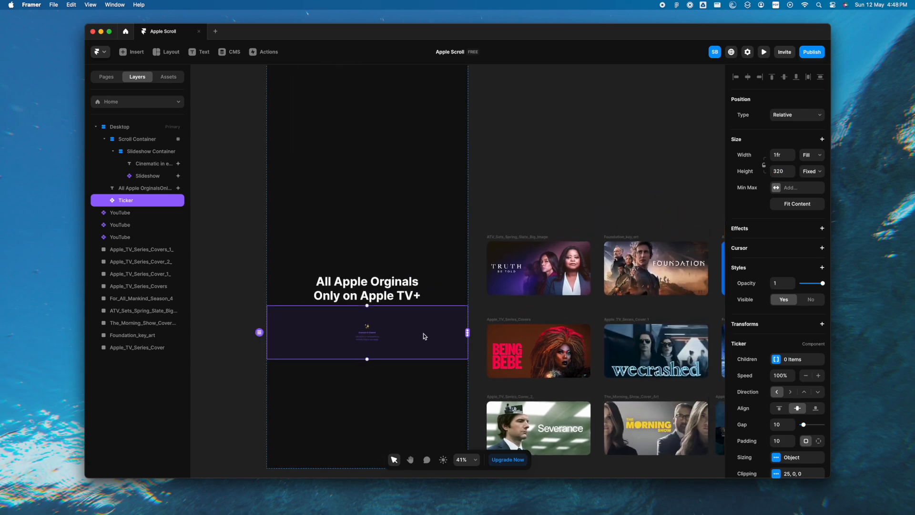
pyautogui.press('super+d')
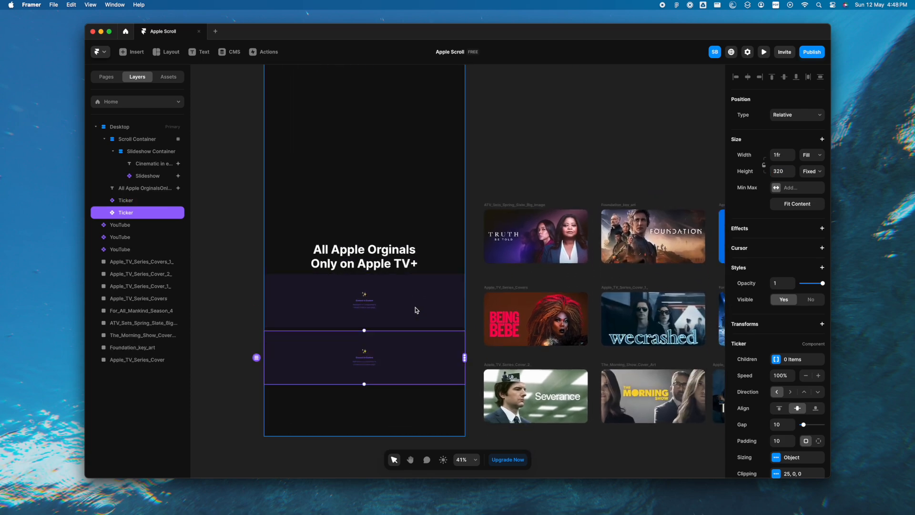
pyautogui.press('super+d')
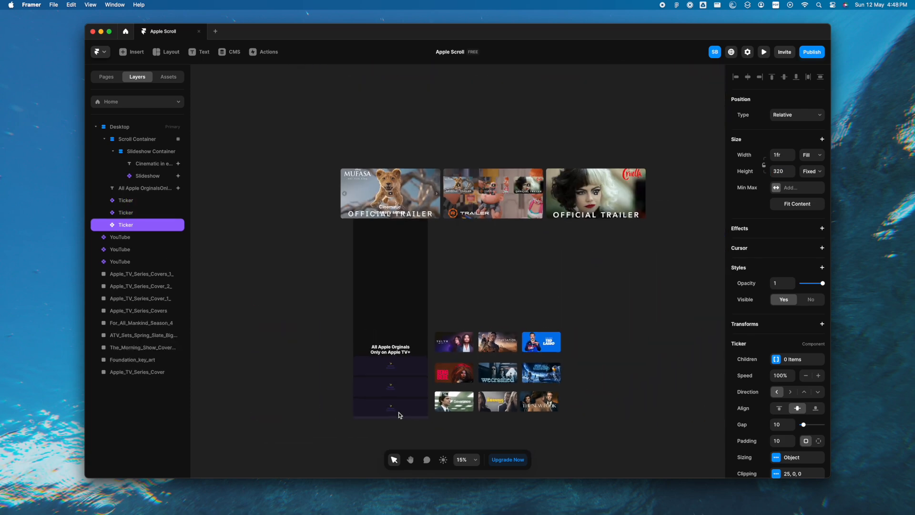
# Set the Desktop breakpoint's height to Fit and its stack gap to 30
pyautogui.scroll(-3, 414, 399)
pyautogui.click(384, 162)
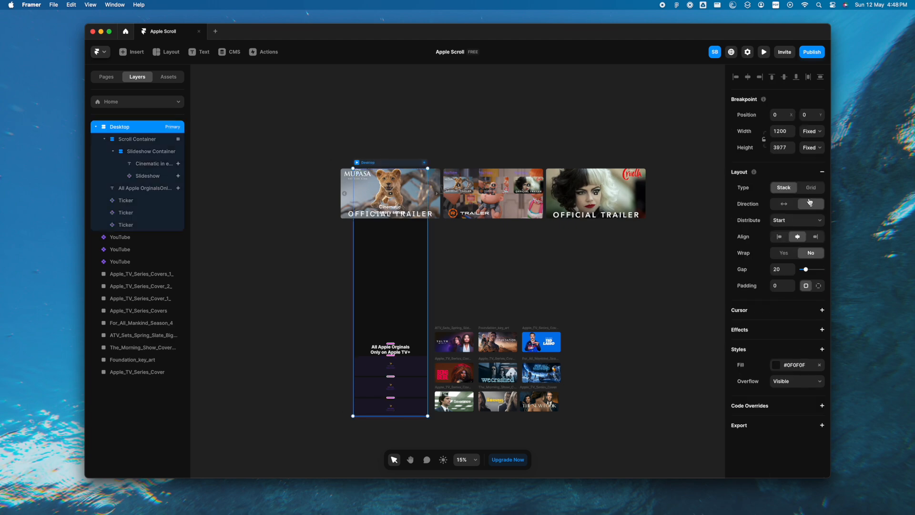
pyautogui.click(813, 147)
pyautogui.click(814, 176)
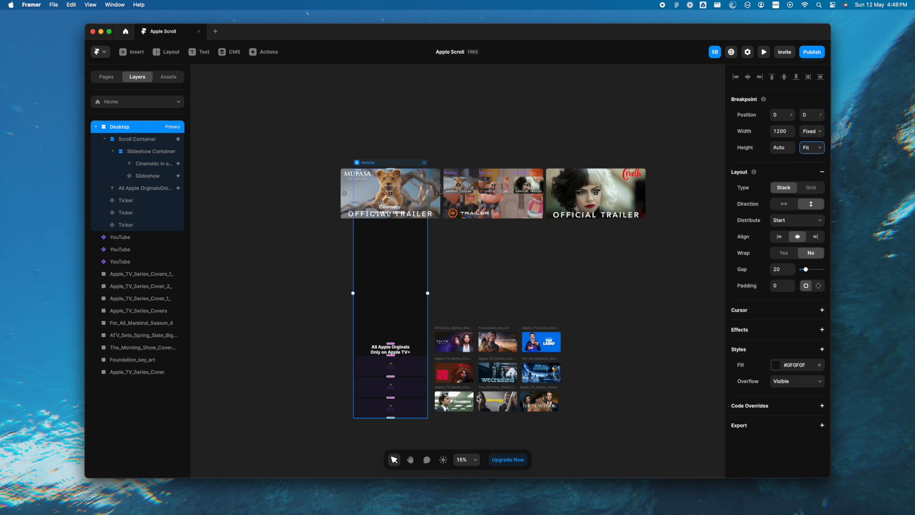
pyautogui.scroll(3, 415, 402)
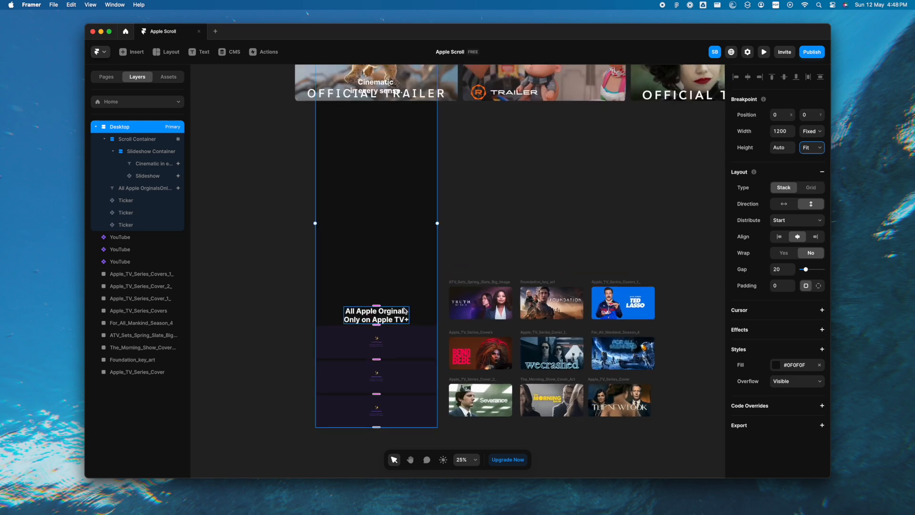
pyautogui.click(781, 269)
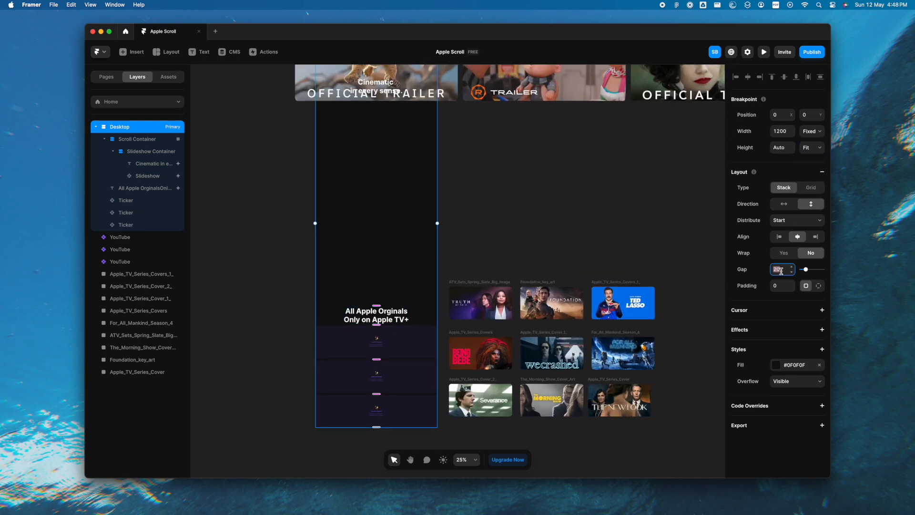
pyautogui.write('30')
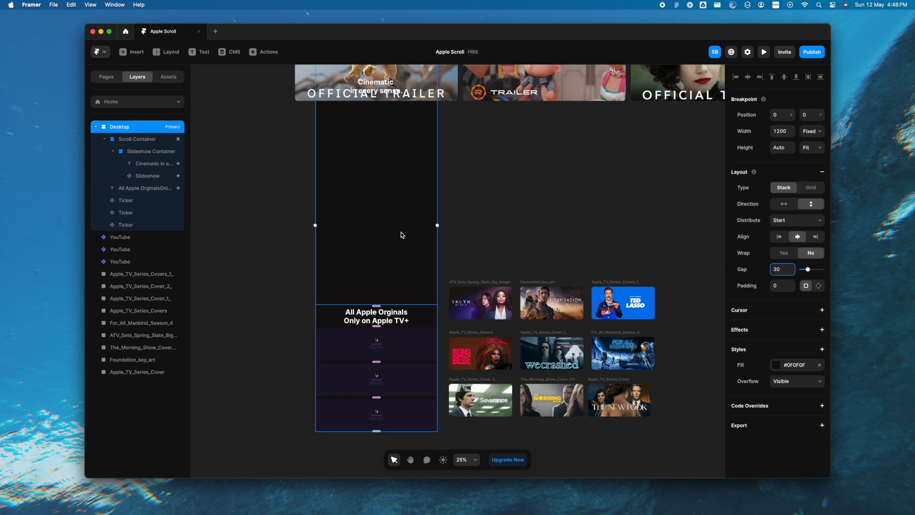
# Connect the first ticker to the Truth Be Told, Foundation and Ted Lasso cover images
pyautogui.scroll(3, 406, 361)
pyautogui.click(496, 284)
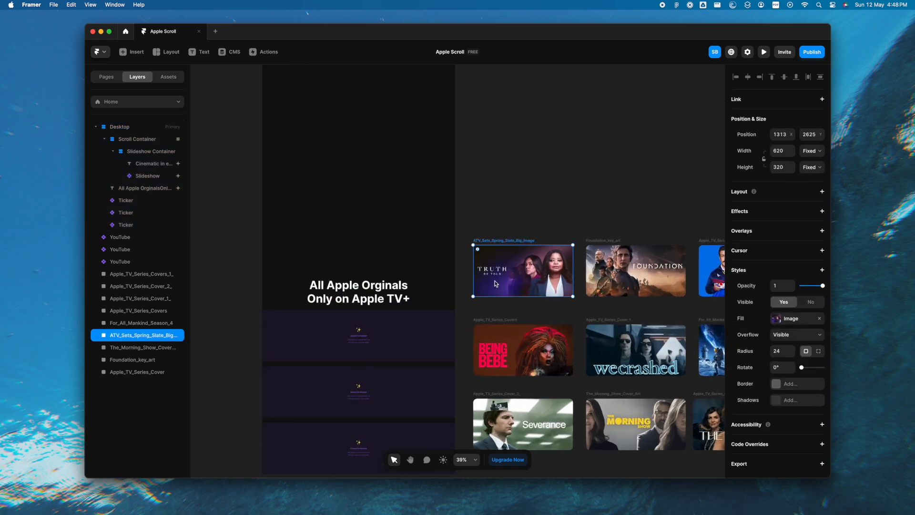
pyautogui.click(419, 358)
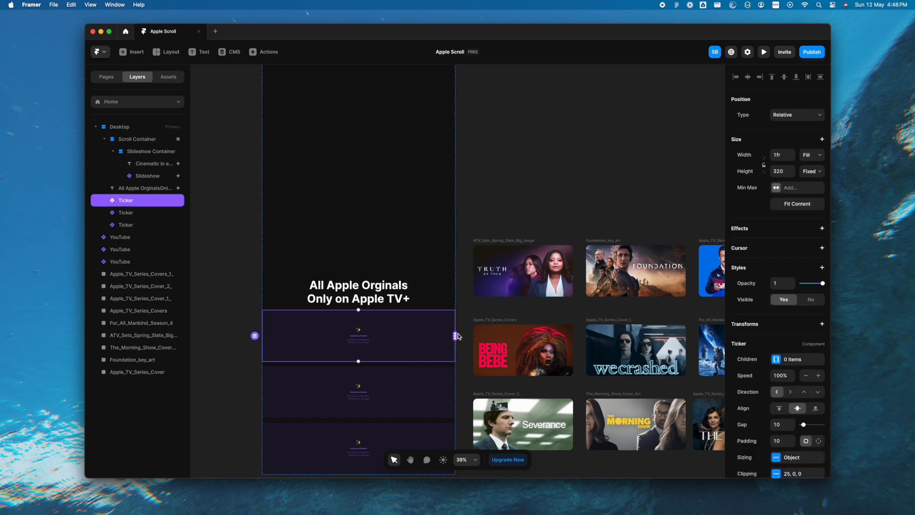
pyautogui.moveTo(455, 336); pyautogui.dragTo(505, 272)
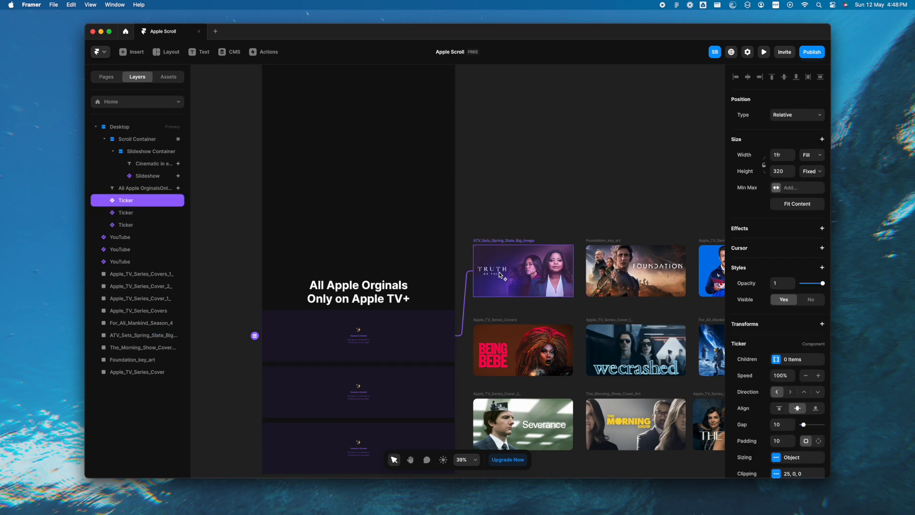
pyautogui.moveTo(457, 337); pyautogui.dragTo(587, 262)
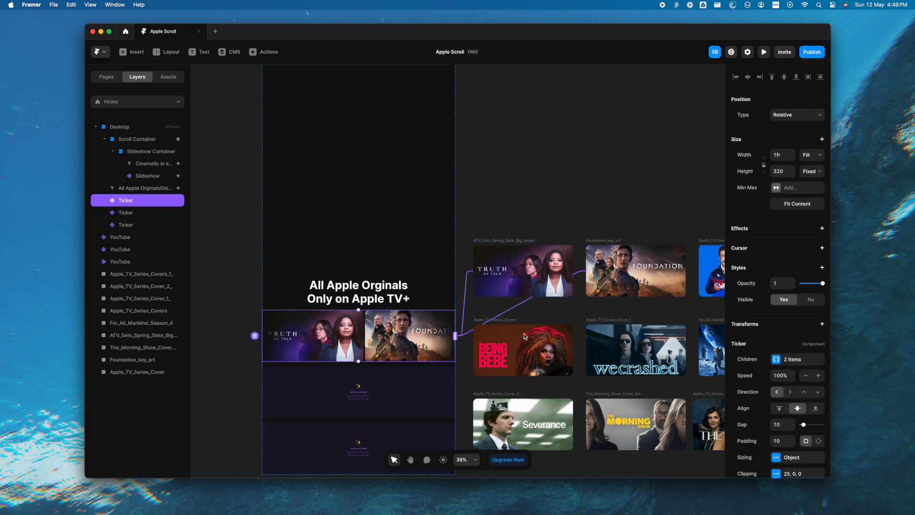
pyautogui.hscroll(3, 524, 333)
pyautogui.moveTo(382, 331); pyautogui.dragTo(562, 361)
pyautogui.scroll(-3, 448, 366)
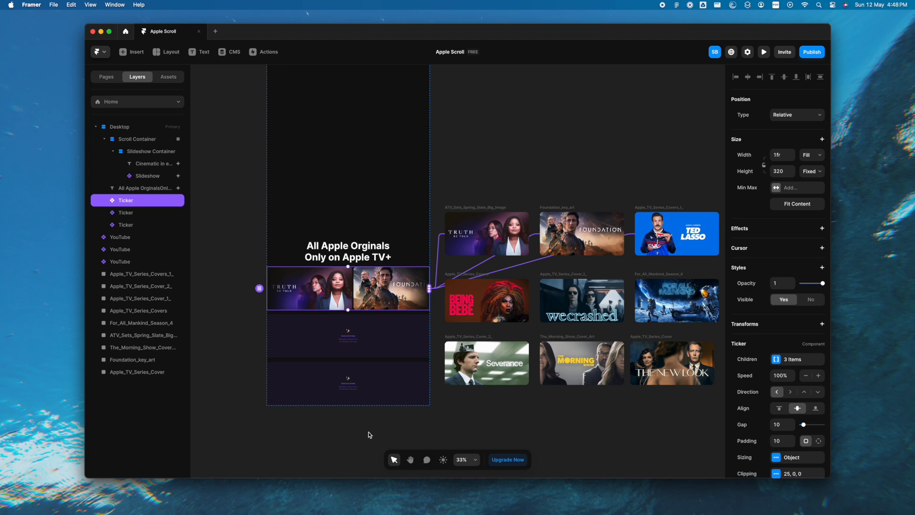
# Set the first ticker's gap to 30
pyautogui.scroll(-2, 772, 395)
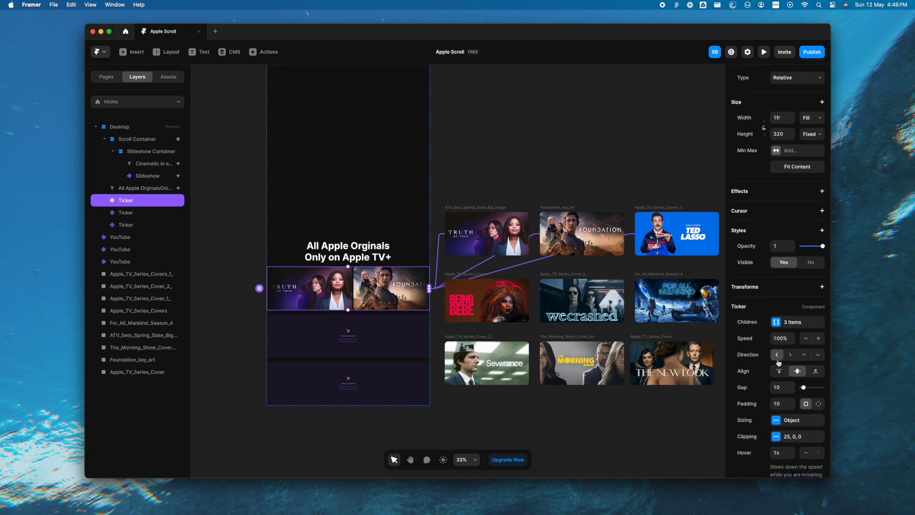
pyautogui.scroll(-4, 772, 384)
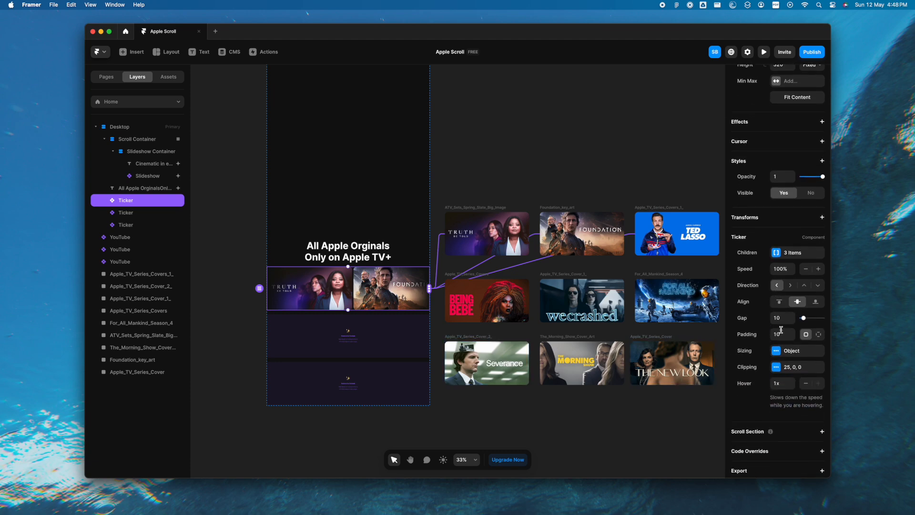
pyautogui.click(782, 318)
pyautogui.write('20')
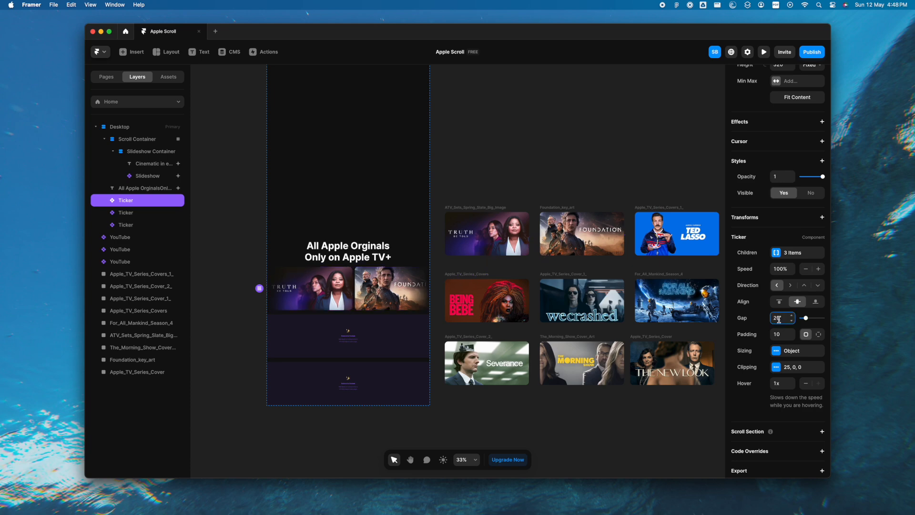
pyautogui.moveTo(783, 317); pyautogui.dragTo(762, 320)
pyautogui.write('30')
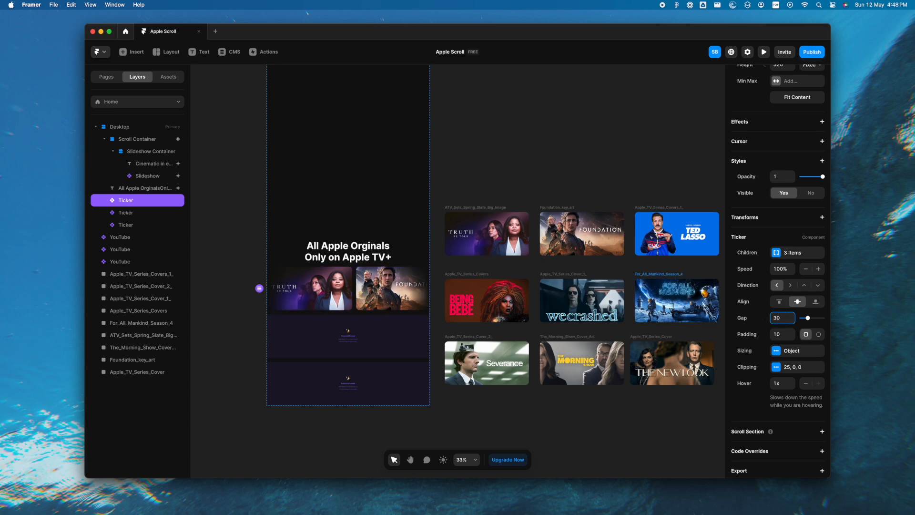
# Turn off the first ticker's clipping fade and set its overflow to Show
pyautogui.click(777, 367)
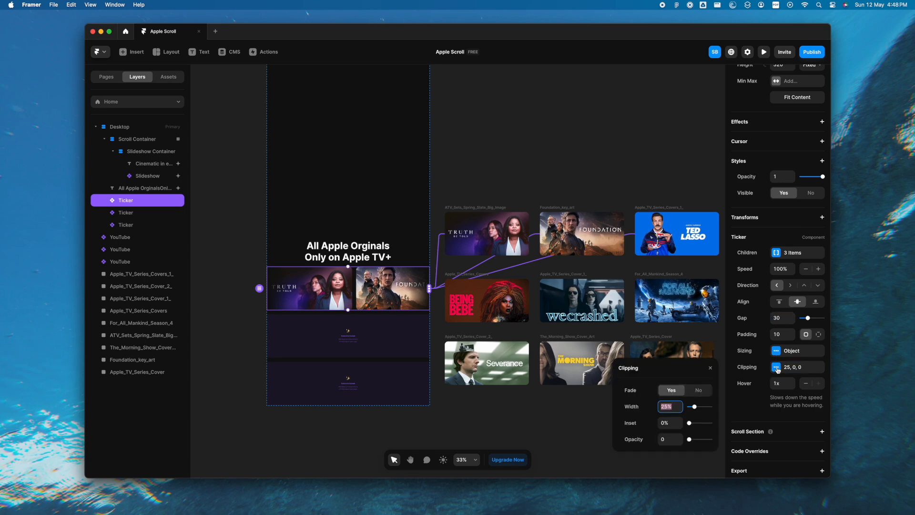
pyautogui.click(700, 390)
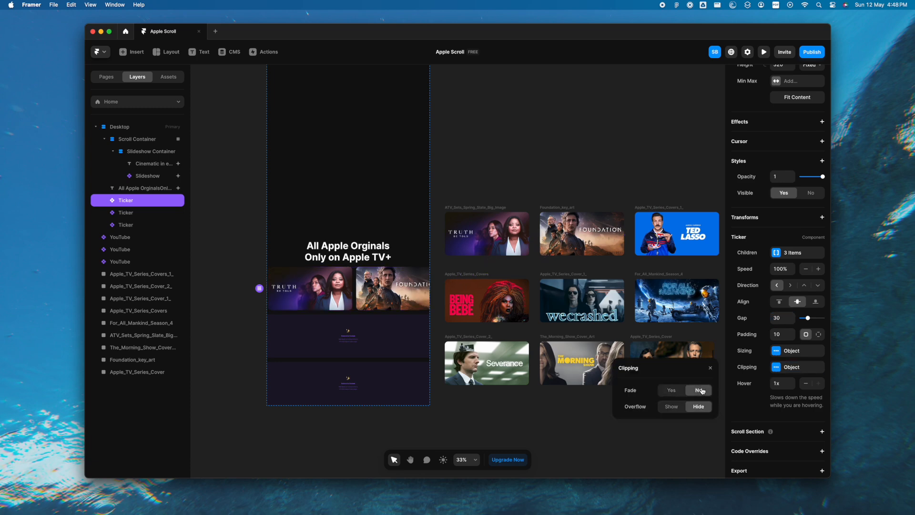
pyautogui.click(671, 407)
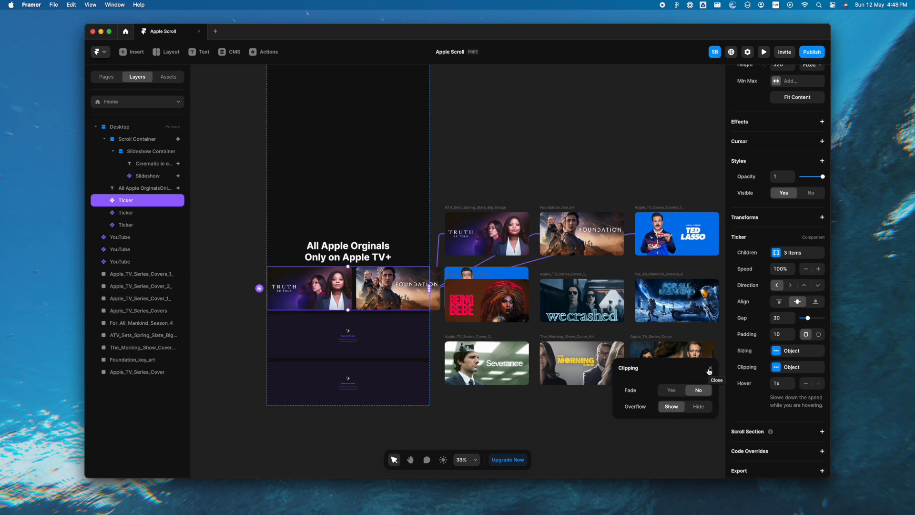
pyautogui.click(711, 370)
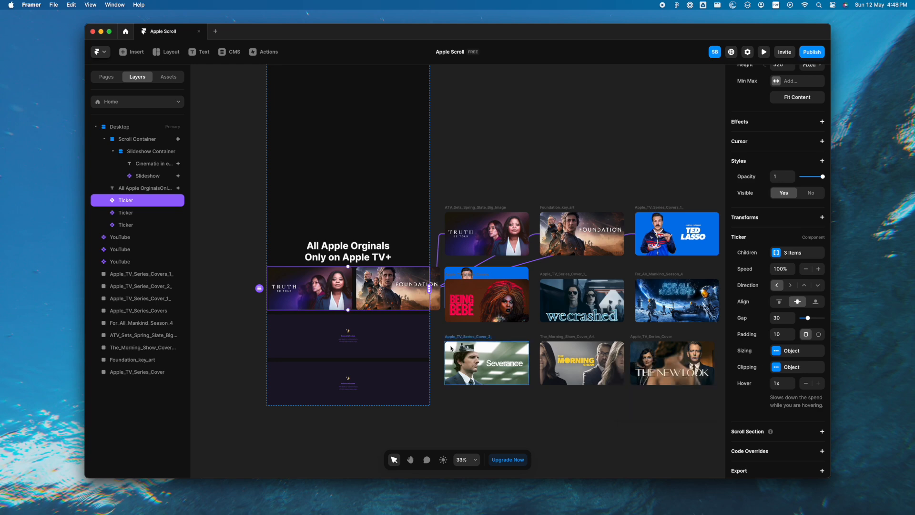
# Connect the second ticker to the Being Bebe cover image
pyautogui.click(408, 344)
pyautogui.keyDown('shift'); pyautogui.click(413, 382); pyautogui.keyUp('shift')
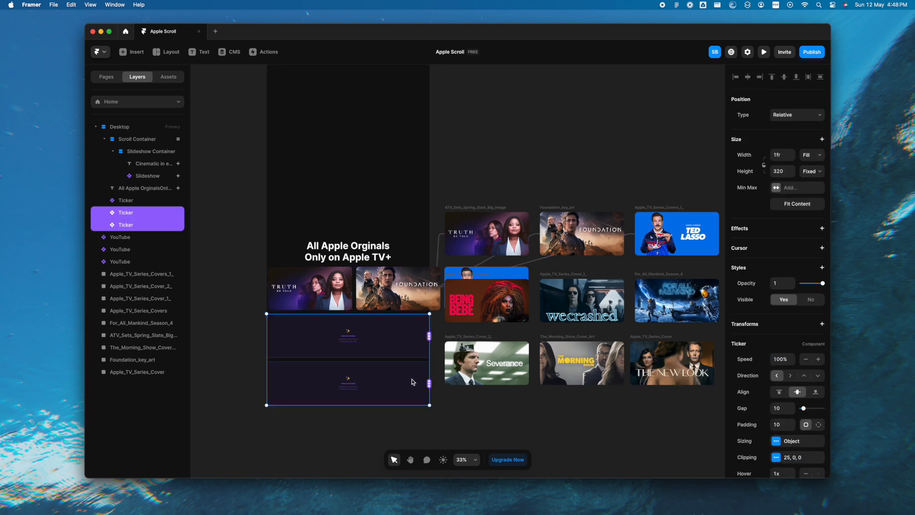
pyautogui.click(454, 404)
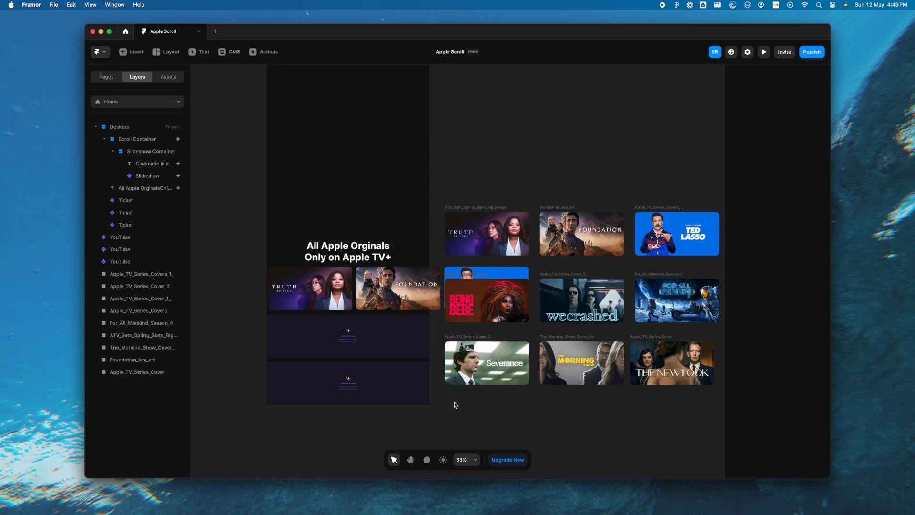
pyautogui.click(394, 339)
pyautogui.moveTo(429, 335); pyautogui.dragTo(467, 306)
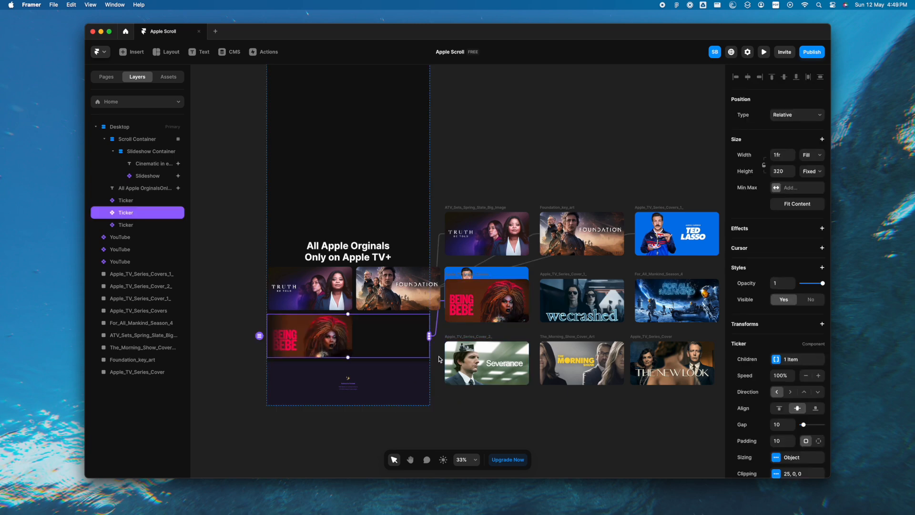
# Move the six cover images in the second and third rows down the canvas, well below the ticker rows
pyautogui.click(524, 410)
pyautogui.scroll(-3, 524, 410)
pyautogui.hscroll(3, 524, 410)
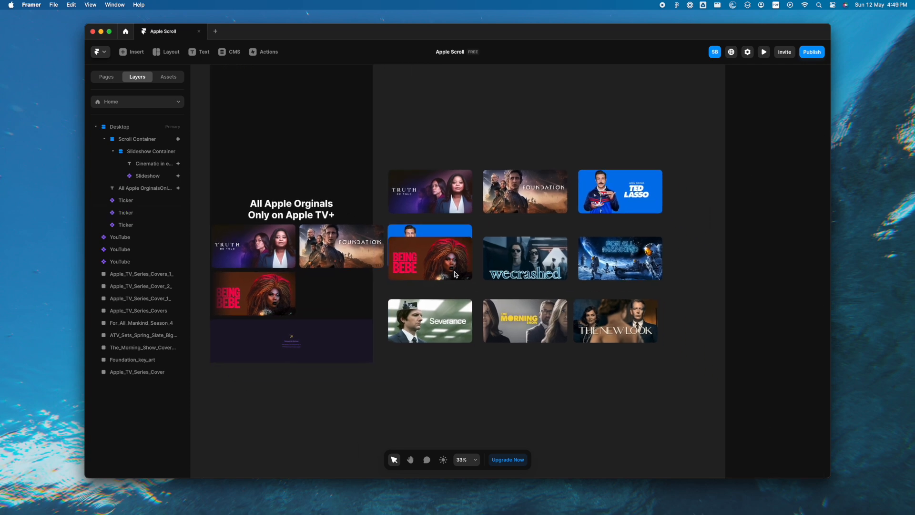
pyautogui.click(429, 257)
pyautogui.keyDown('shift'); pyautogui.click(525, 259); pyautogui.keyUp('shift')
pyautogui.keyDown('shift'); pyautogui.click(620, 260); pyautogui.keyUp('shift')
pyautogui.keyDown('shift'); pyautogui.click(444, 332); pyautogui.keyUp('shift')
pyautogui.keyDown('shift'); pyautogui.click(545, 326); pyautogui.keyUp('shift')
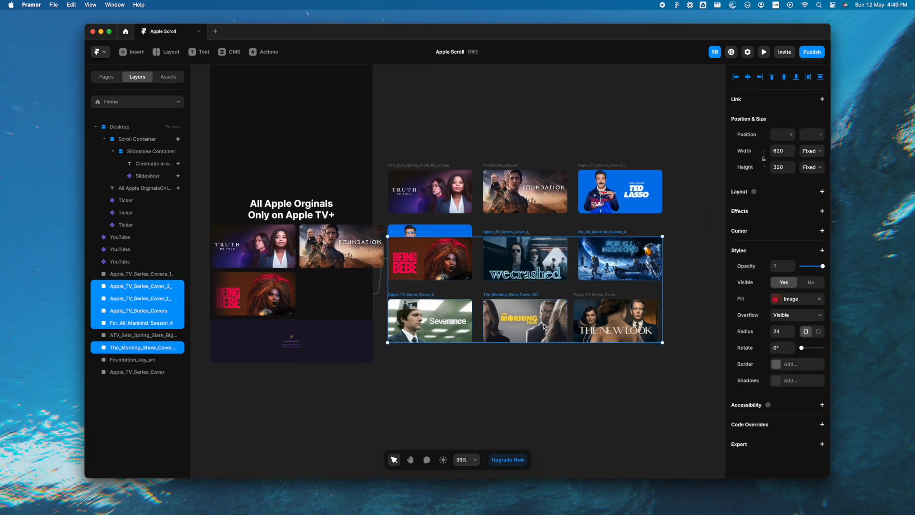
pyautogui.keyDown('shift'); pyautogui.click(613, 326); pyautogui.keyUp('shift')
pyautogui.scroll(-3, 614, 327)
pyautogui.moveTo(615, 323); pyautogui.dragTo(626, 452)
pyautogui.click(558, 356)
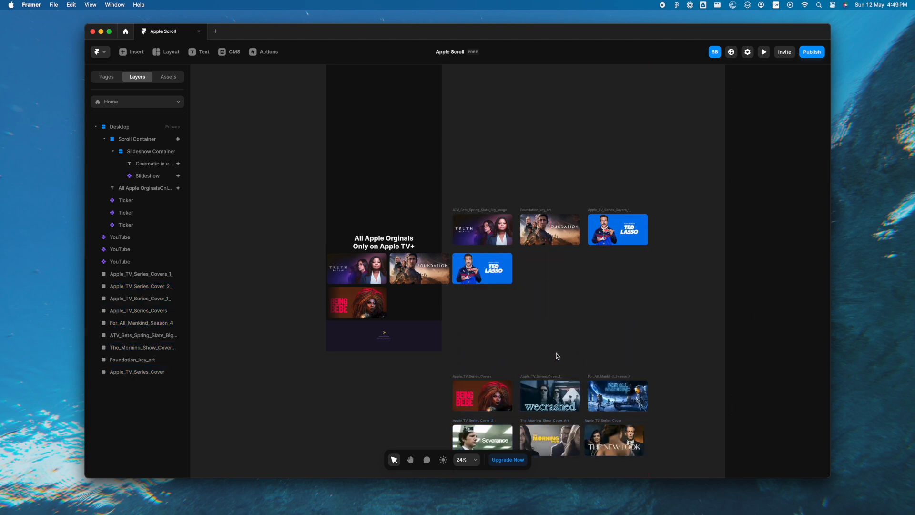
# Connect the second ticker to the WeCrashed and For All Mankind cover images as well
pyautogui.click(381, 305)
pyautogui.moveTo(443, 302); pyautogui.dragTo(560, 392)
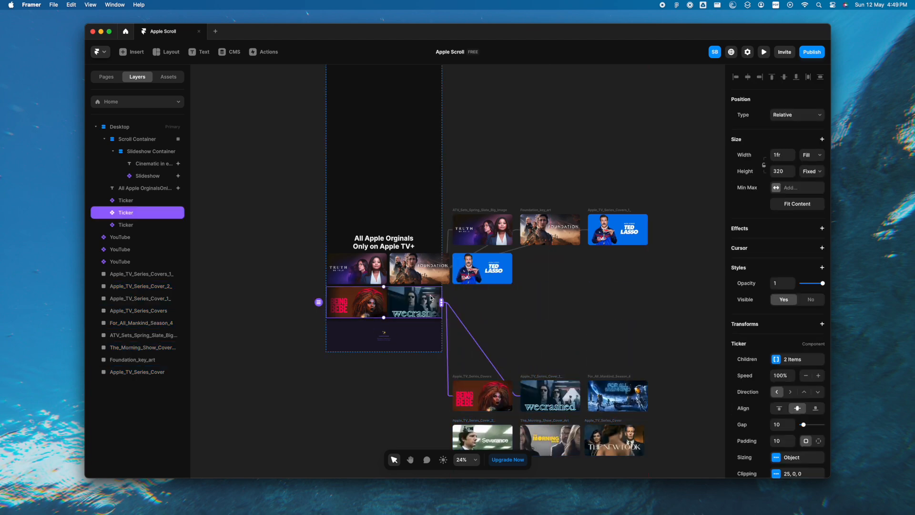
pyautogui.moveTo(442, 302); pyautogui.dragTo(618, 396)
# Make the second ticker run to the right and set its gap to 30
pyautogui.scroll(-3, 818, 375)
pyautogui.click(791, 322)
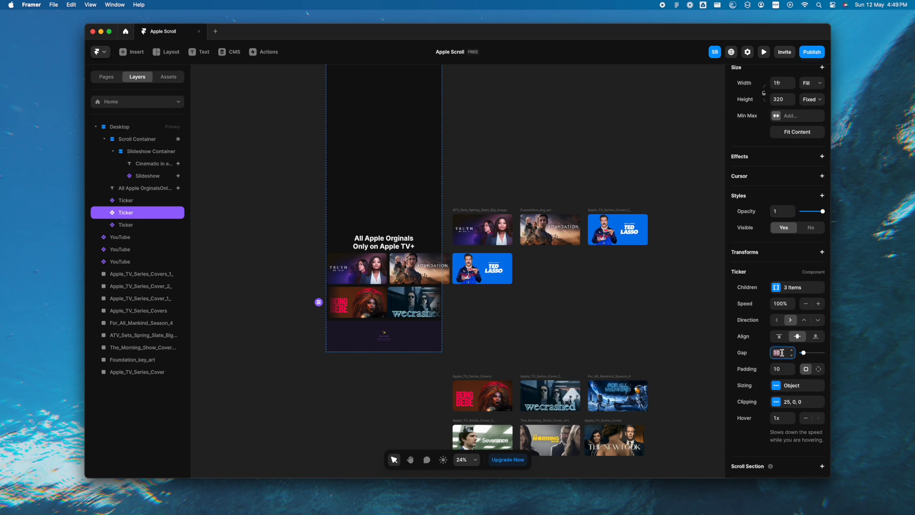
pyautogui.write('30')
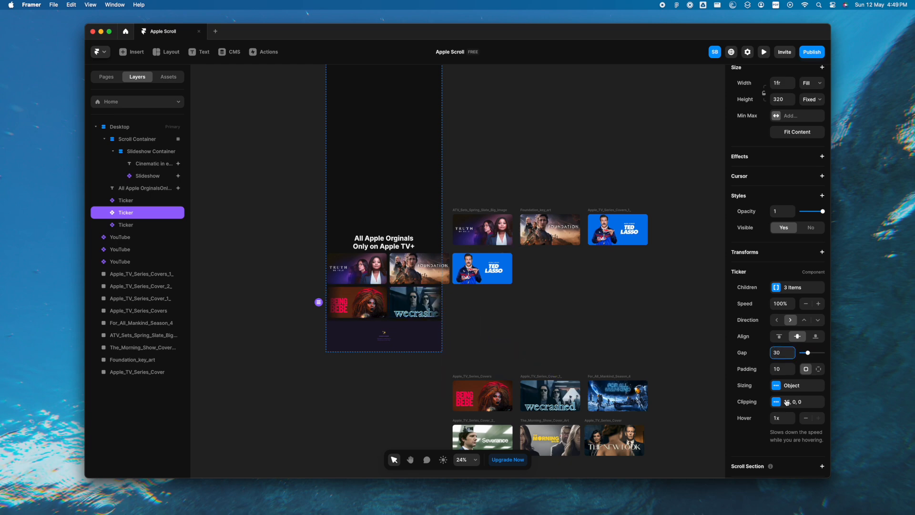
# Turn off the second ticker's clipping fade and set its overflow to Show
pyautogui.click(776, 402)
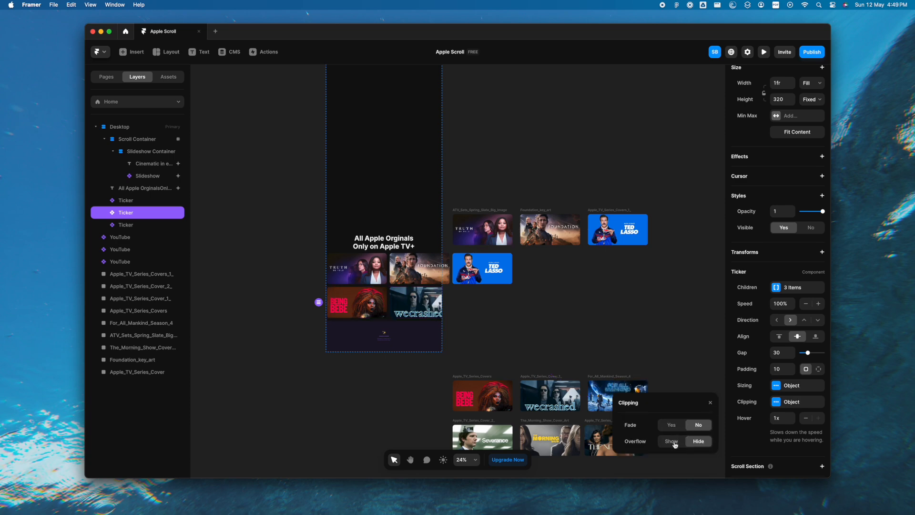
pyautogui.click(675, 444)
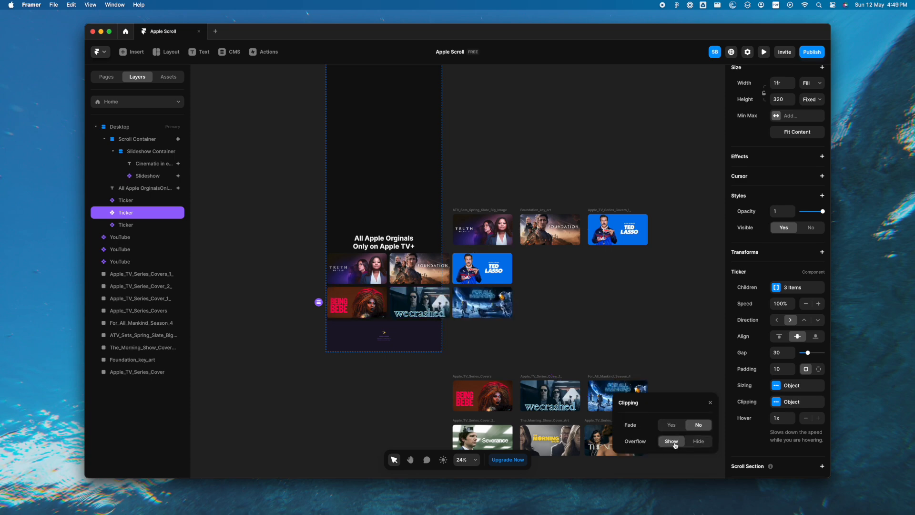
pyautogui.click(712, 403)
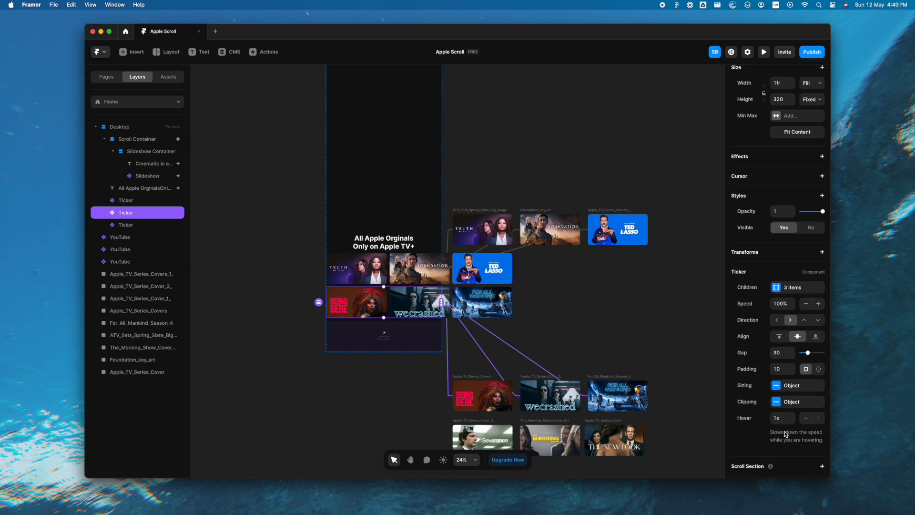
# Connect the third ticker to the Severance, The Morning Show and The New Look cover images
pyautogui.click(433, 334)
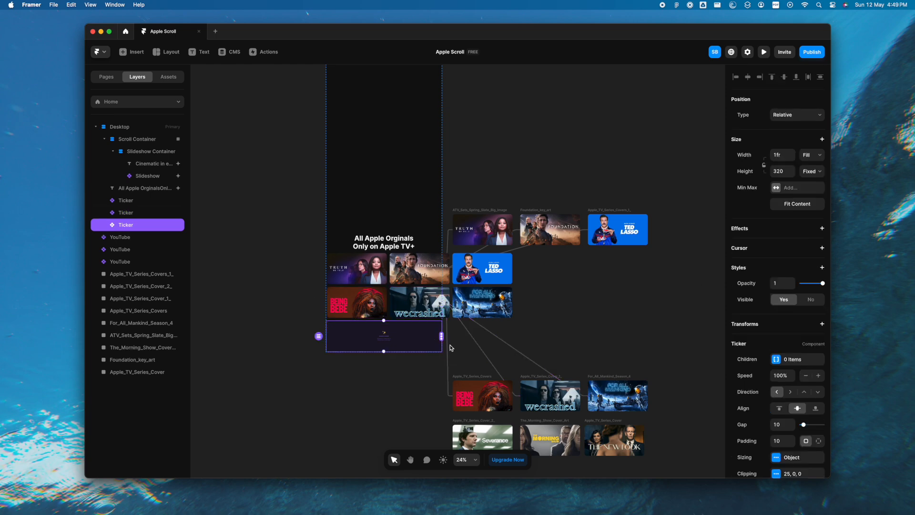
pyautogui.moveTo(441, 337); pyautogui.dragTo(479, 436)
pyautogui.moveTo(442, 336); pyautogui.dragTo(555, 433)
pyautogui.moveTo(442, 336); pyautogui.dragTo(614, 438)
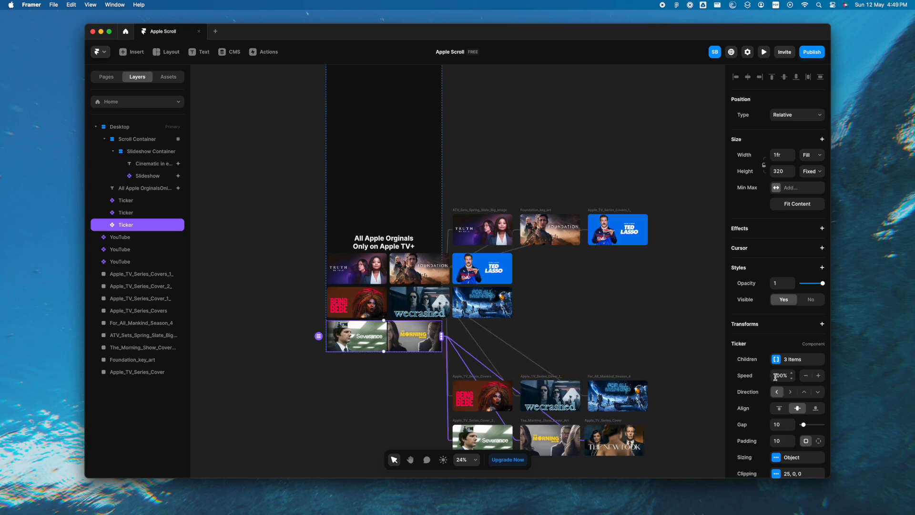
# Set the third ticker's gap to 30 and its clipping to no fade with overflow set to Show
pyautogui.scroll(-4, 775, 377)
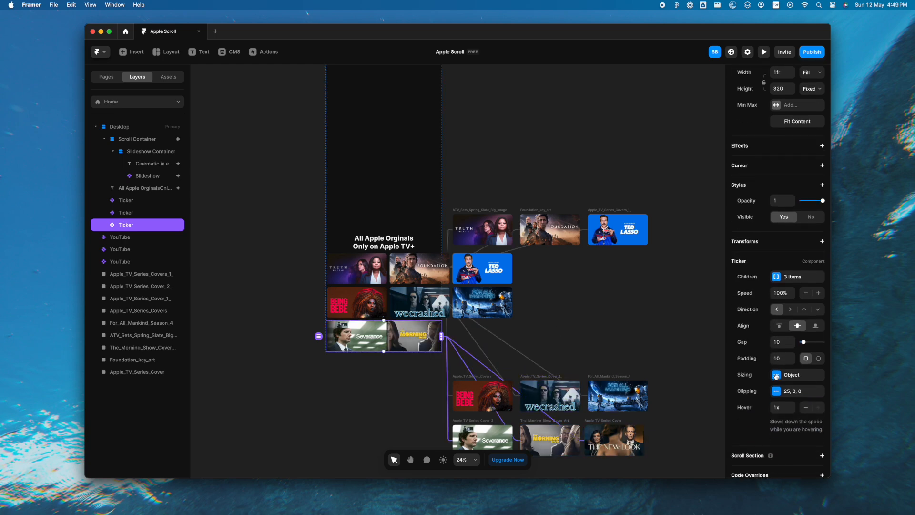
pyautogui.click(781, 342)
pyautogui.write('30')
pyautogui.click(776, 391)
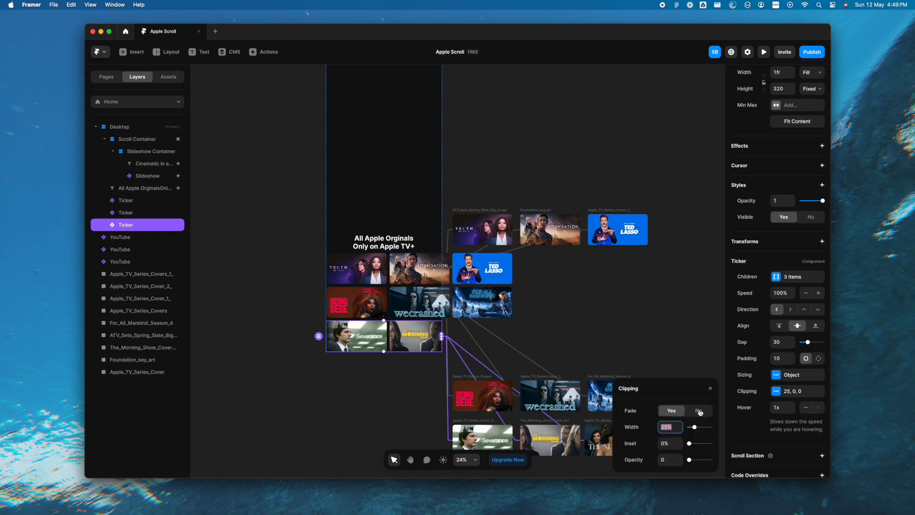
pyautogui.click(699, 411)
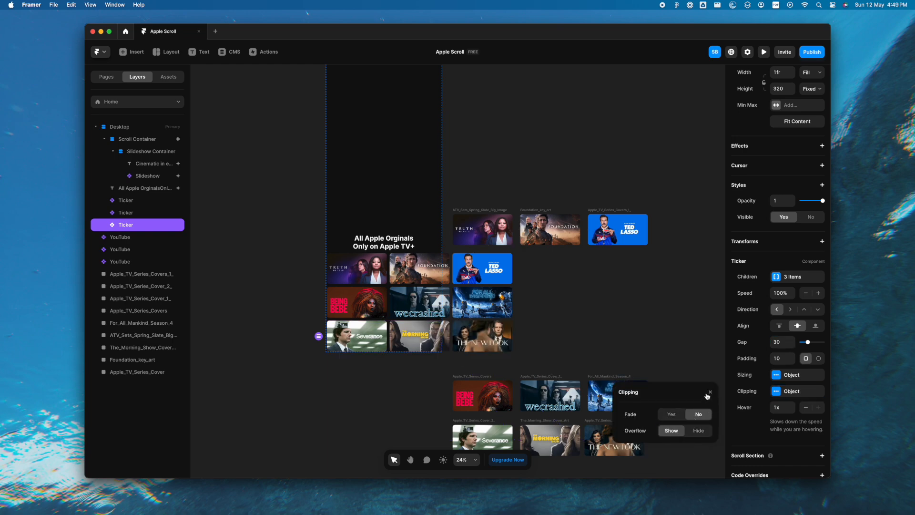
pyautogui.click(710, 394)
# Preview the page and scroll through it to check the shrinking slideshow, headline and three ticker rows
pyautogui.scroll(5, 564, 346)
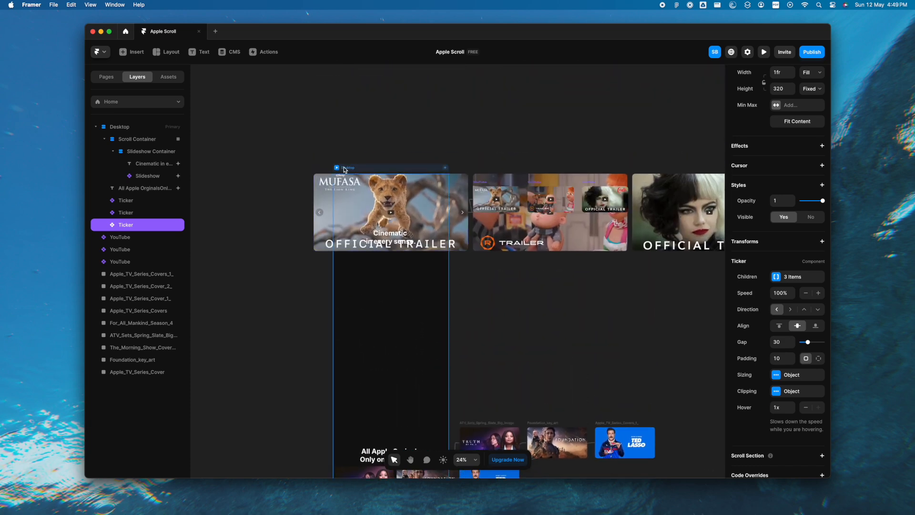
pyautogui.press('super+p')
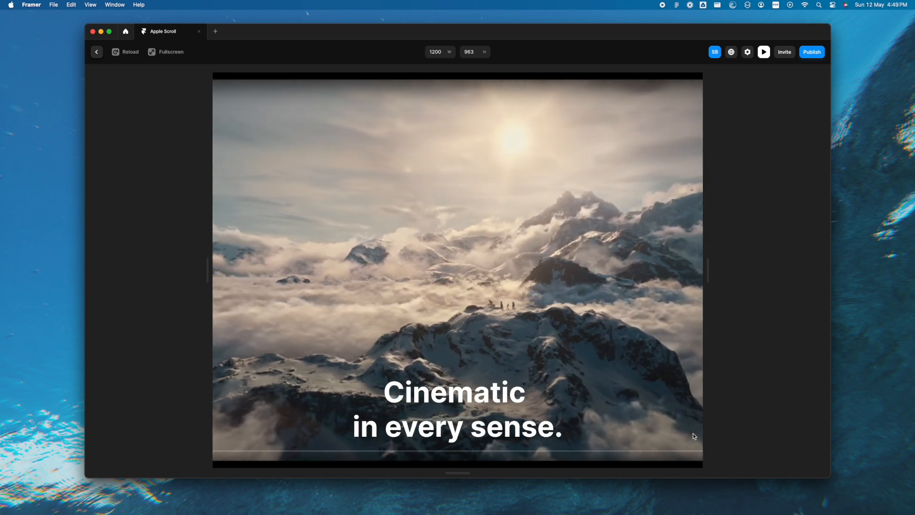
pyautogui.scroll(2, 693, 435)
pyautogui.scroll(-10, 694, 436)
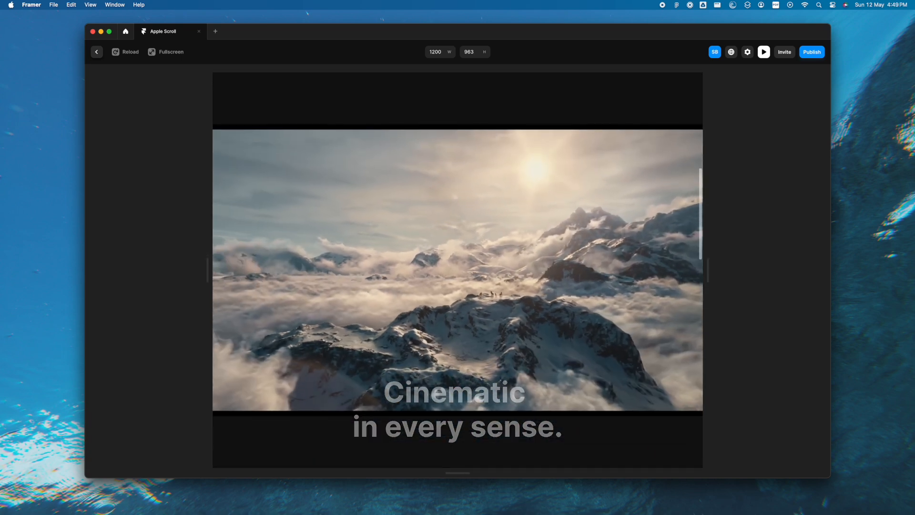
pyautogui.scroll(-10, 458, 270)
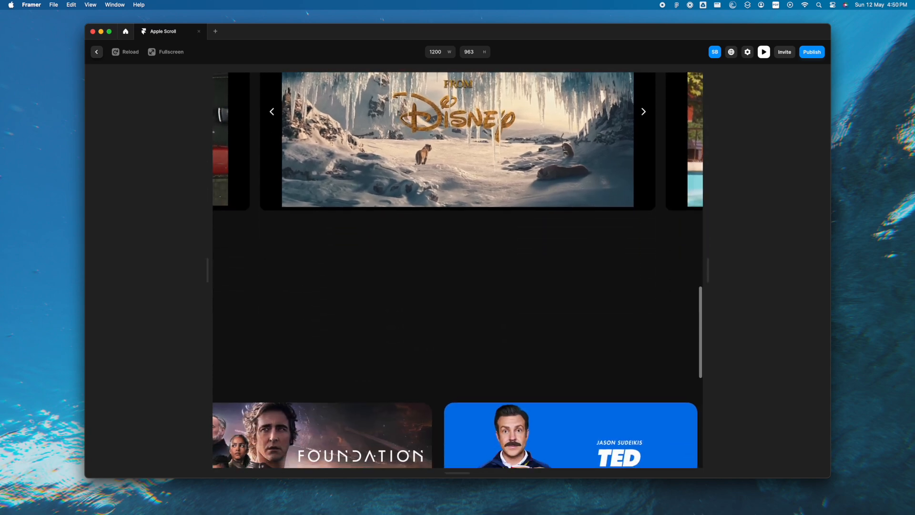
pyautogui.scroll(-10, 457, 270)
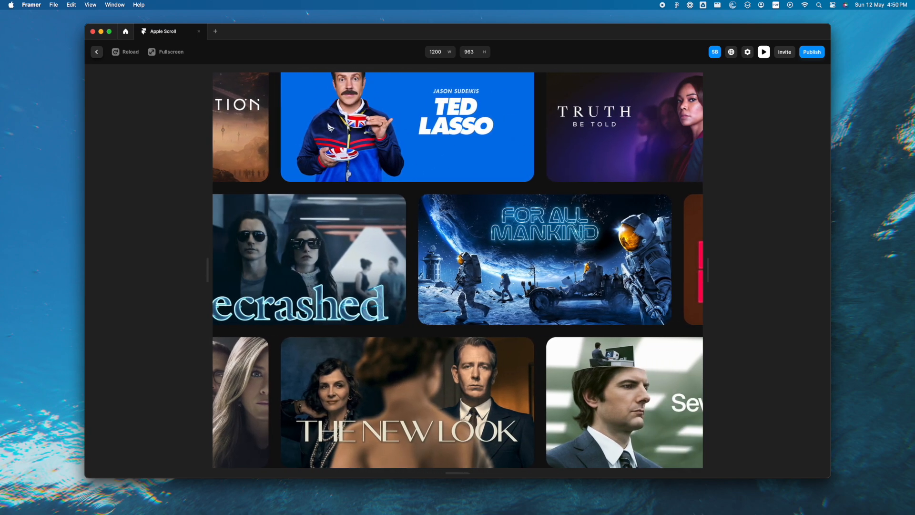
# Leave the preview and remove the scroll transform effect from the "All Apple Orginals Only on Apple TV+" headline
pyautogui.scroll(3, 491, 261)
pyautogui.scroll(5, 492, 261)
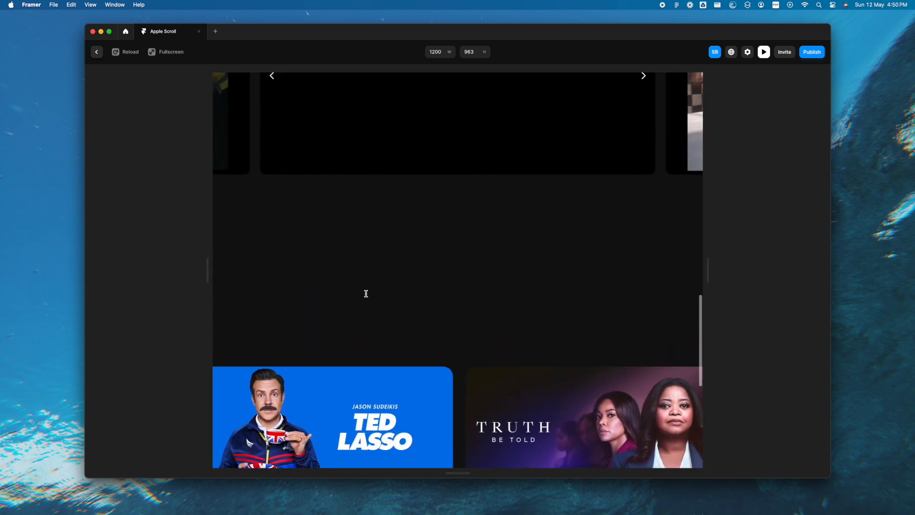
pyautogui.click(98, 53)
pyautogui.scroll(-5, 492, 341)
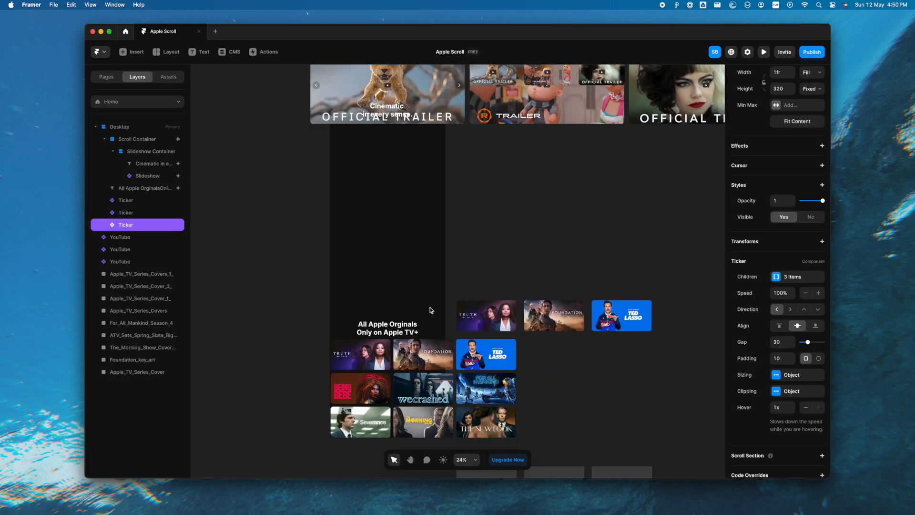
pyautogui.click(389, 328)
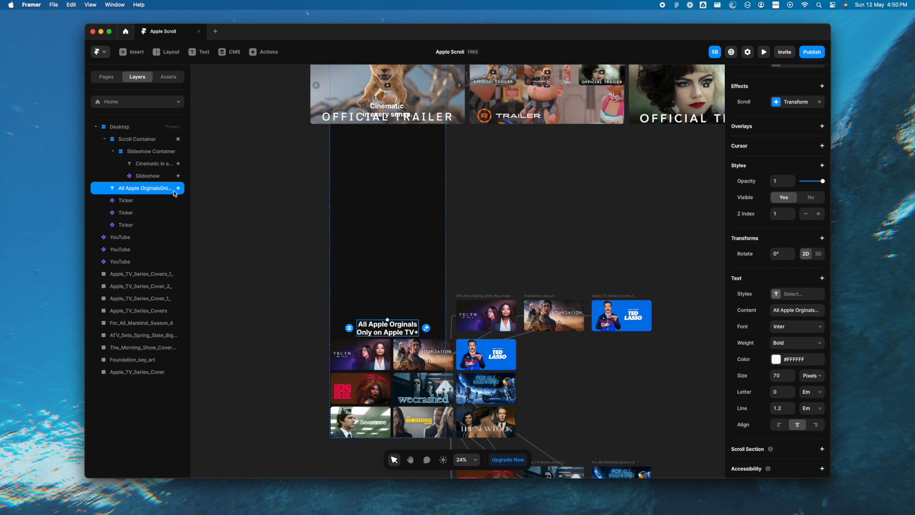
pyautogui.scroll(3, 786, 191)
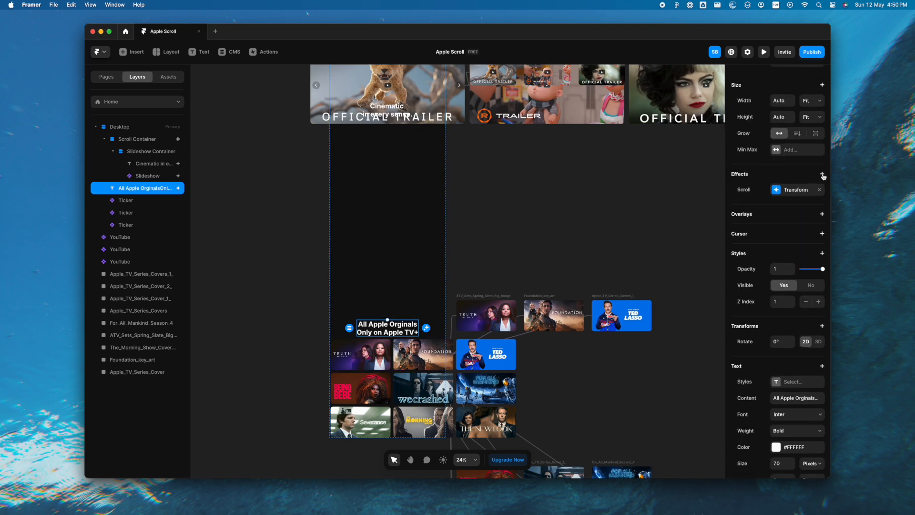
pyautogui.click(821, 189)
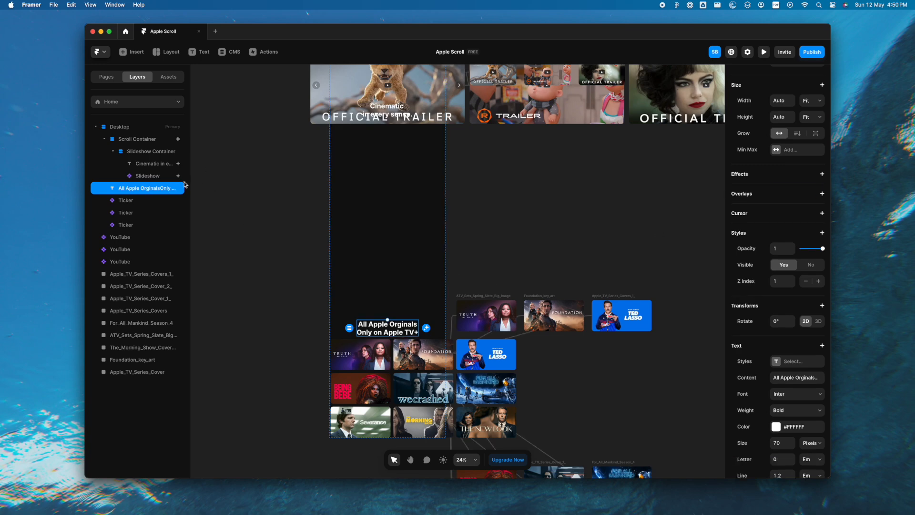
pyautogui.click(518, 257)
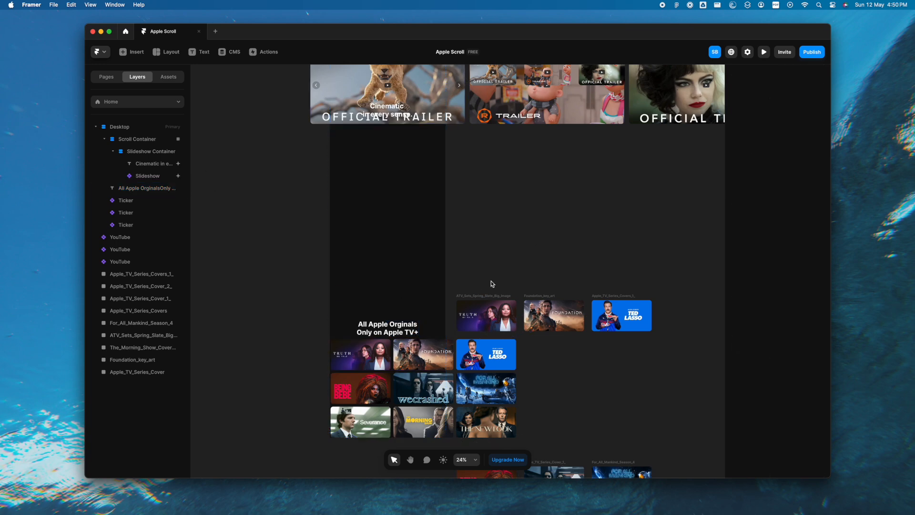
pyautogui.scroll(-3, 410, 324)
pyautogui.click(409, 305)
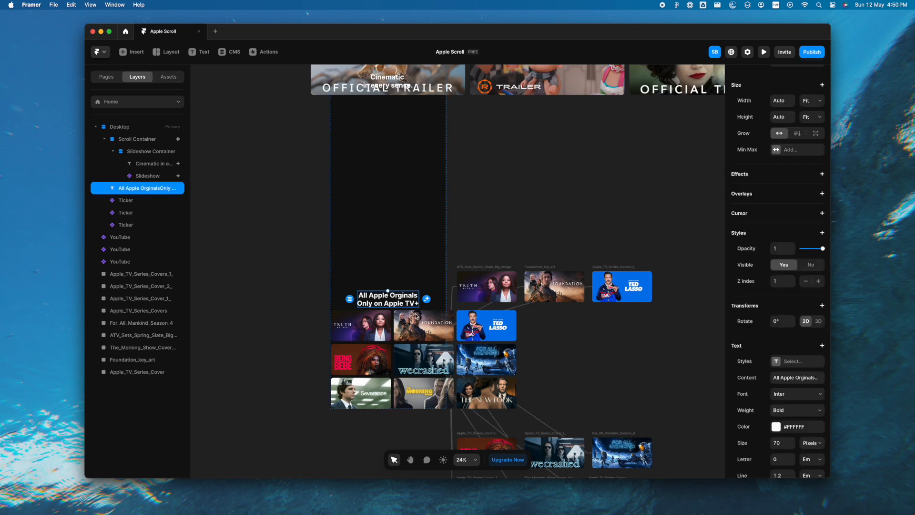
pyautogui.keyDown('shift'); pyautogui.click(424, 328); pyautogui.keyUp('shift')
pyautogui.keyDown('shift'); pyautogui.click(423, 362); pyautogui.keyUp('shift')
pyautogui.keyDown('shift'); pyautogui.click(422, 396); pyautogui.keyUp('shift')
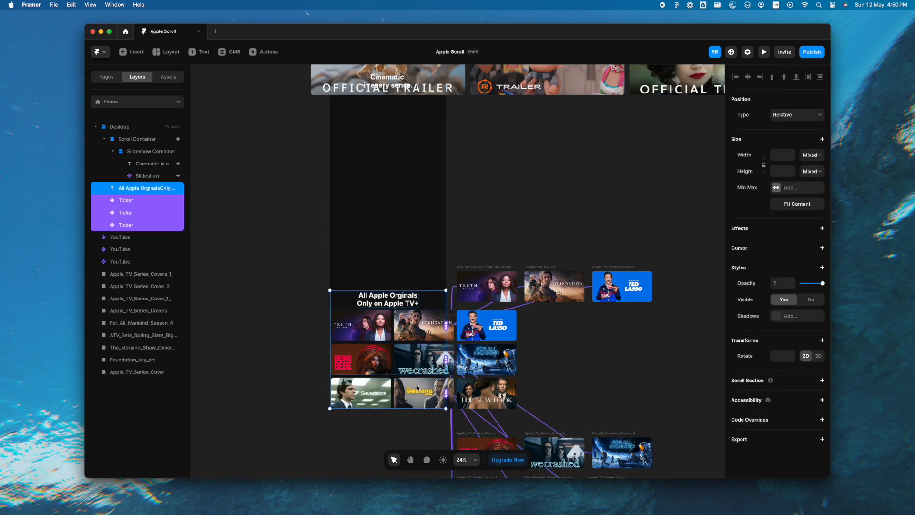
pyautogui.click(481, 227)
# Wrap the three tickers below the originals headline in a stack
pyautogui.click(428, 318)
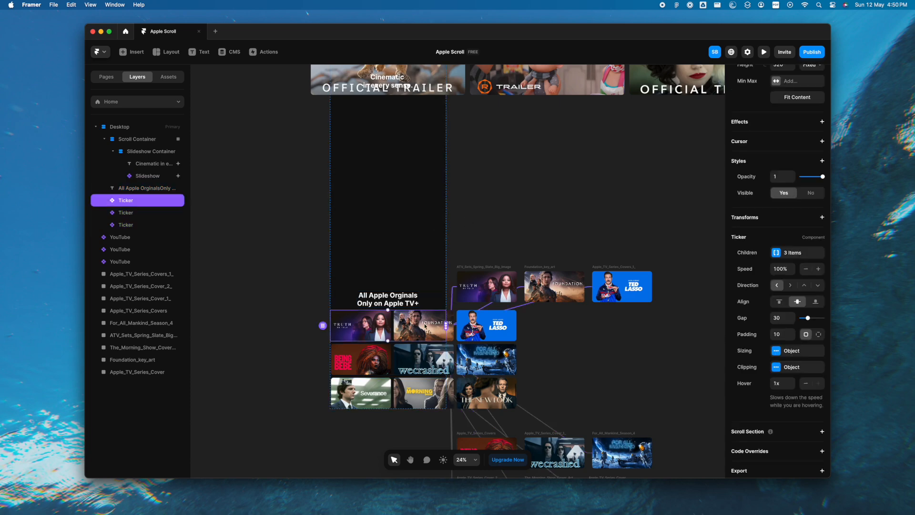
pyautogui.keyDown('shift'); pyautogui.click(425, 362); pyautogui.keyUp('shift')
pyautogui.keyDown('shift'); pyautogui.click(423, 396); pyautogui.keyUp('shift')
pyautogui.rightClick(425, 395)
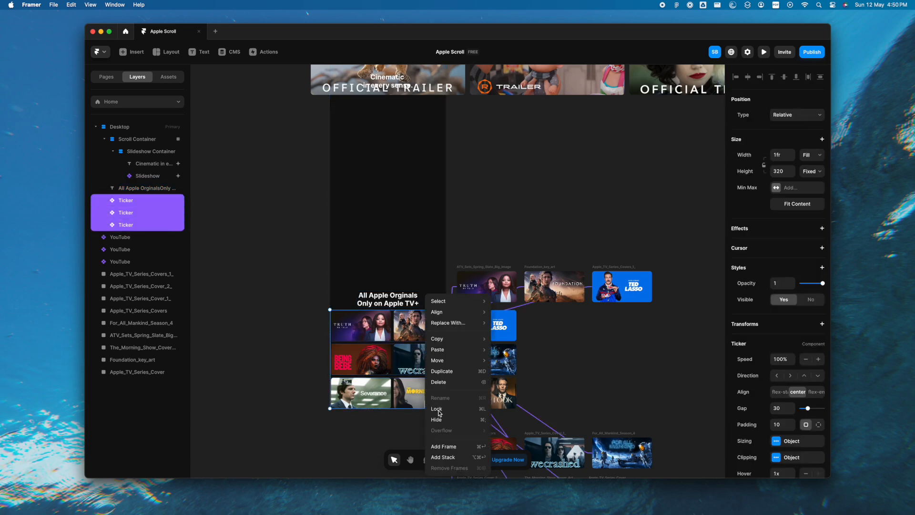
pyautogui.click(444, 457)
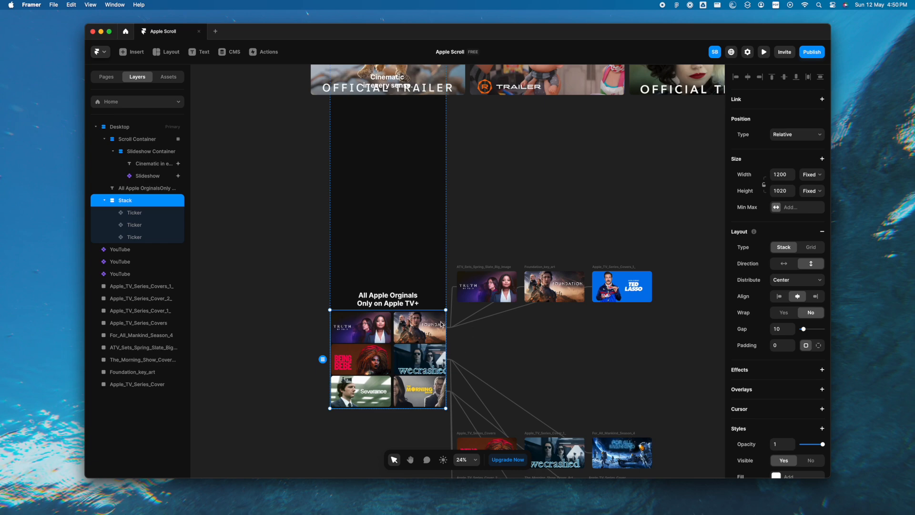
# Set the ticker stack's gap to 0 and its height to Fit Content
pyautogui.click(773, 331)
pyautogui.write('0')
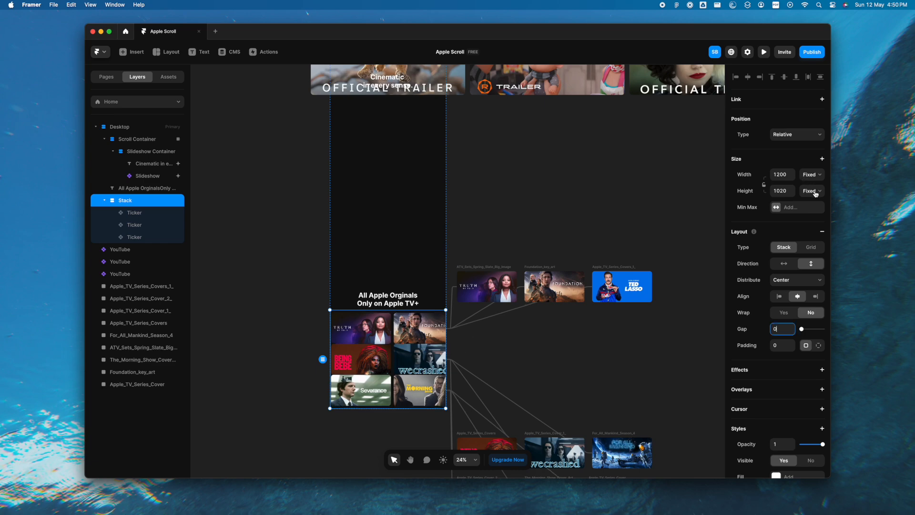
pyautogui.click(816, 192)
pyautogui.click(822, 220)
# Wrap the originals headline and the ticker stack in an outer stack with its height set to Fit Content
pyautogui.keyDown('shift'); pyautogui.click(409, 304); pyautogui.keyUp('shift')
pyautogui.rightClick(412, 305)
pyautogui.click(450, 445)
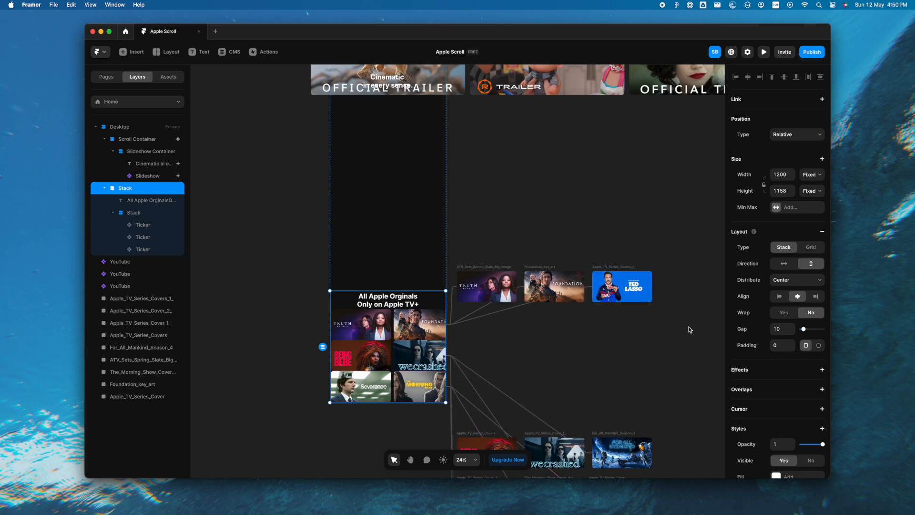
pyautogui.click(810, 193)
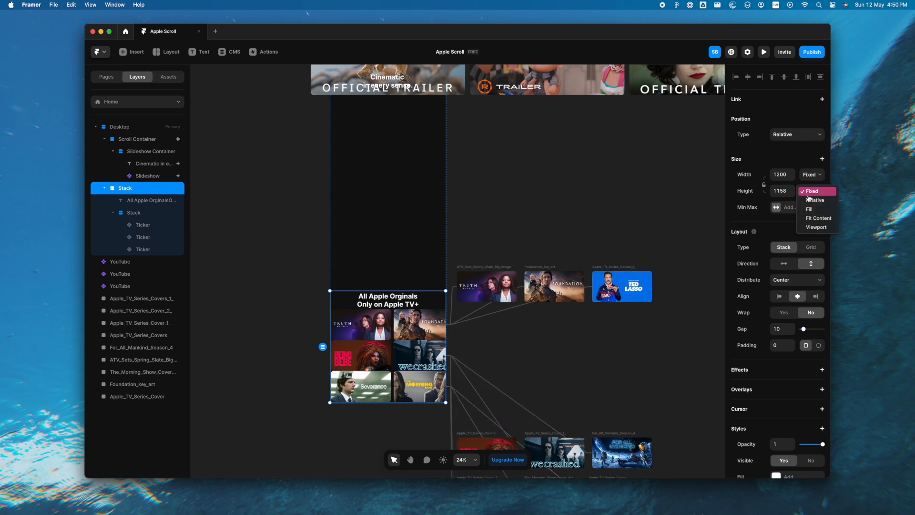
pyautogui.click(823, 219)
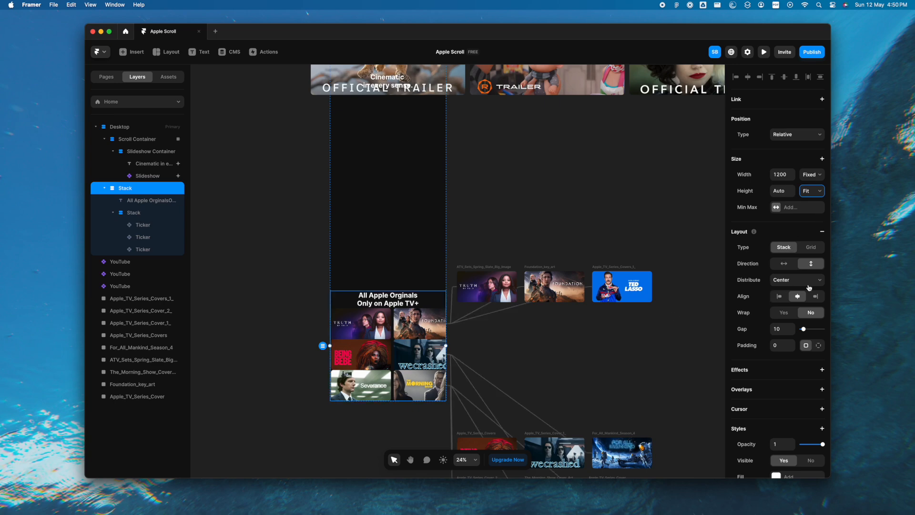
# Set the overflow of both the outer stack and the nested ticker stack to Visible
pyautogui.scroll(-5, 789, 355)
pyautogui.click(795, 386)
pyautogui.click(790, 397)
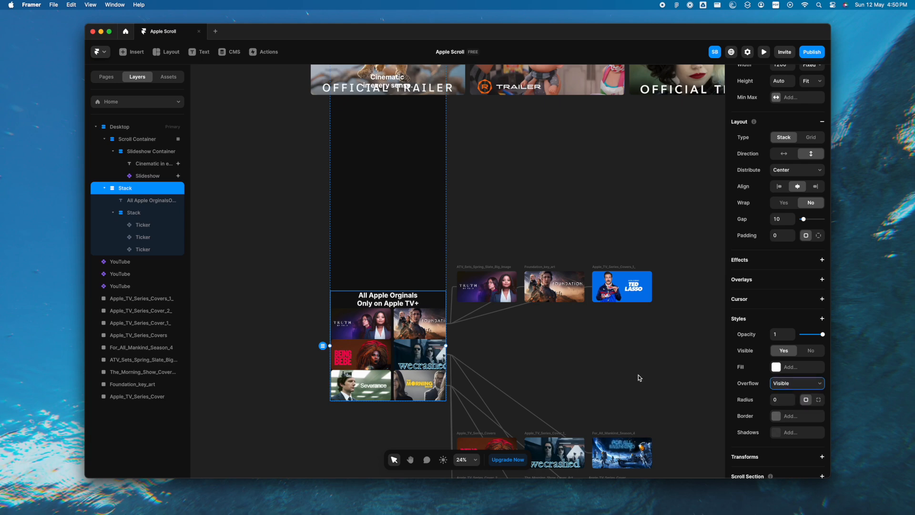
pyautogui.click(145, 214)
pyautogui.scroll(-5, 769, 359)
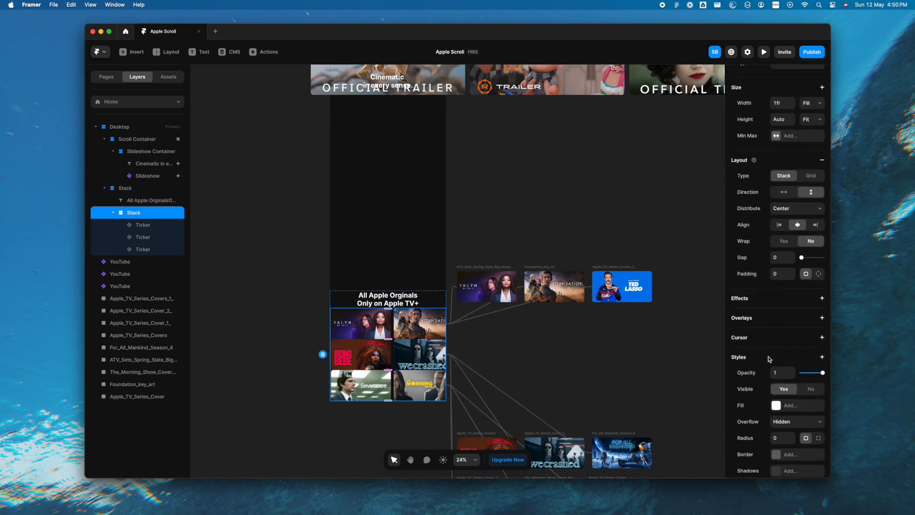
pyautogui.click(801, 364)
pyautogui.click(802, 372)
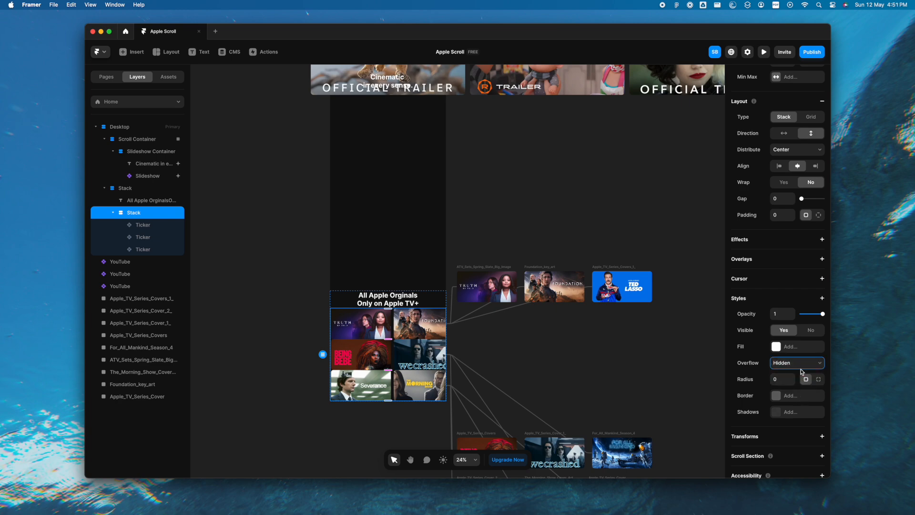
# Rename the outer stack holding the headline and tickers as Section 2
pyautogui.click(412, 303)
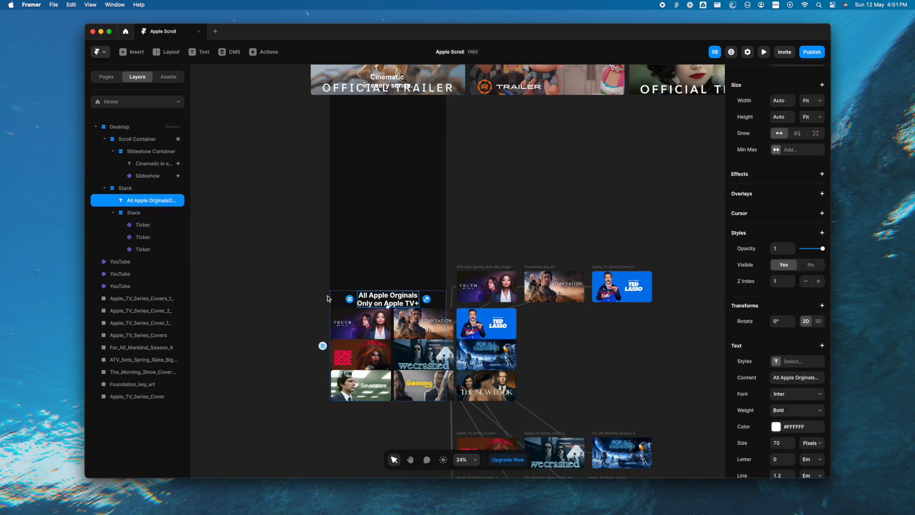
pyautogui.click(138, 192)
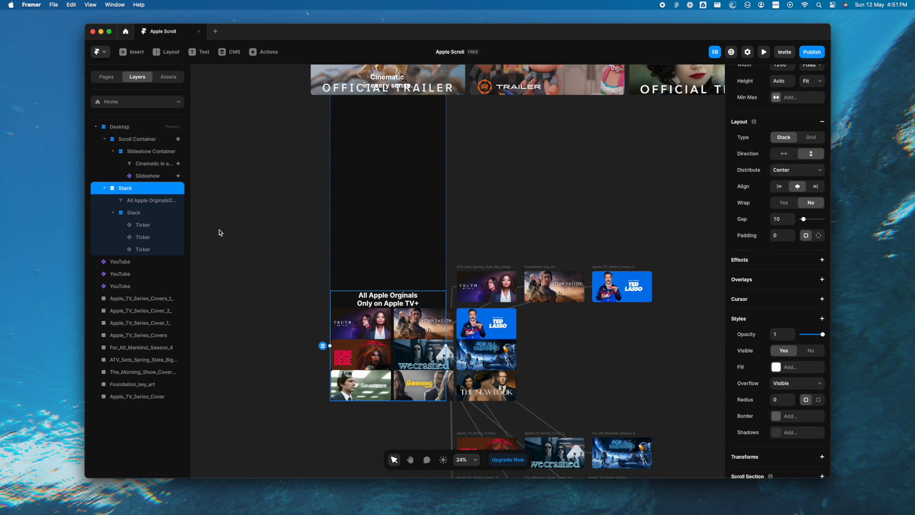
pyautogui.doubleClick(128, 190)
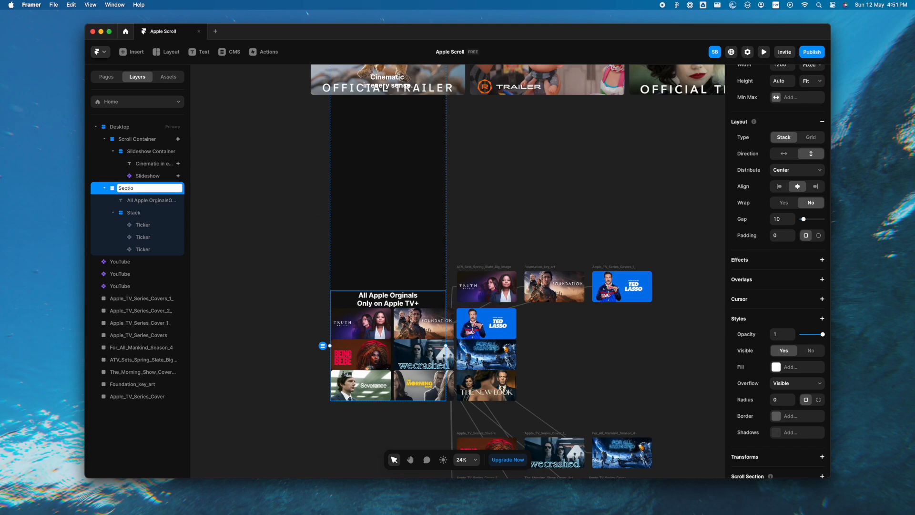
pyautogui.click(211, 230)
# Set the gap of Section 2 to 80
pyautogui.click(150, 191)
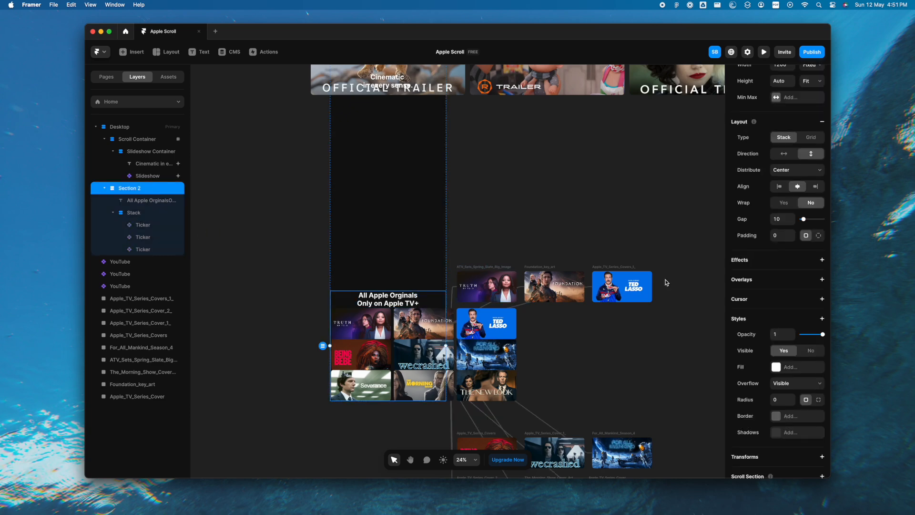
pyautogui.click(781, 221)
pyautogui.write('80')
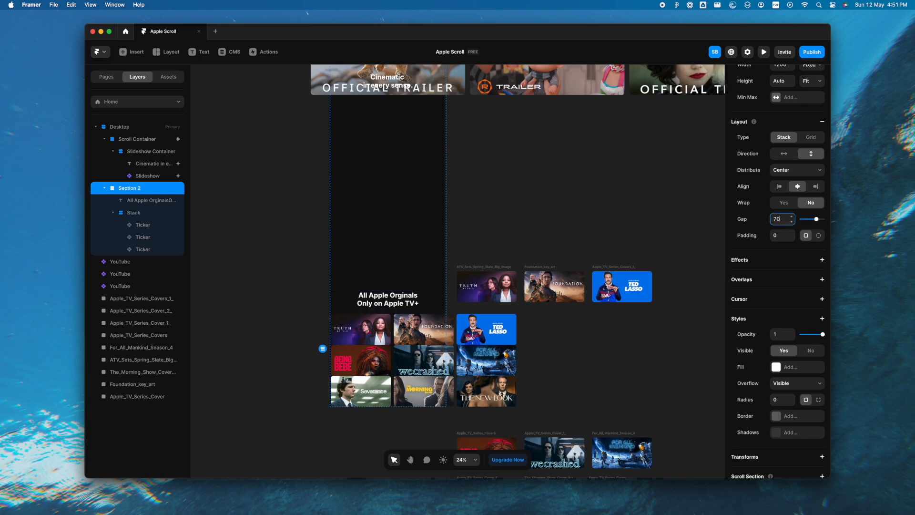
pyautogui.hotkey('shift', 'Up')
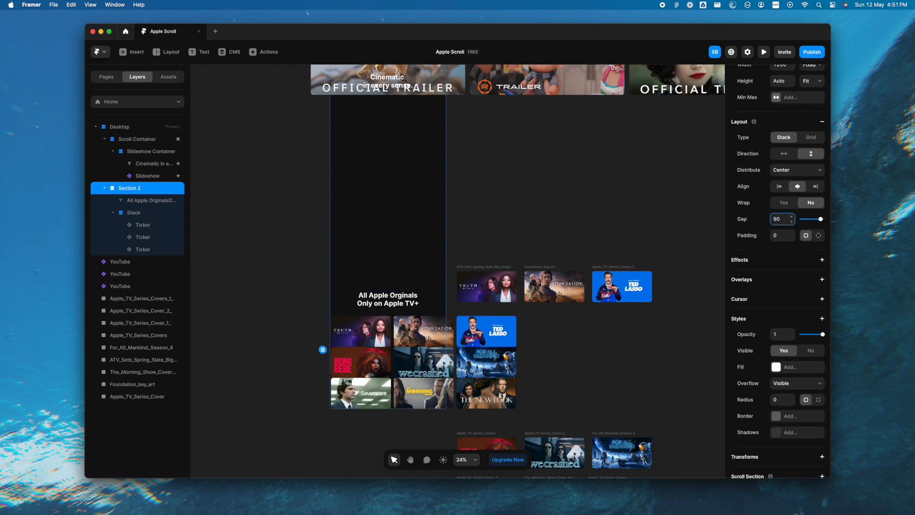
pyautogui.hotkey('shift', 'Down')
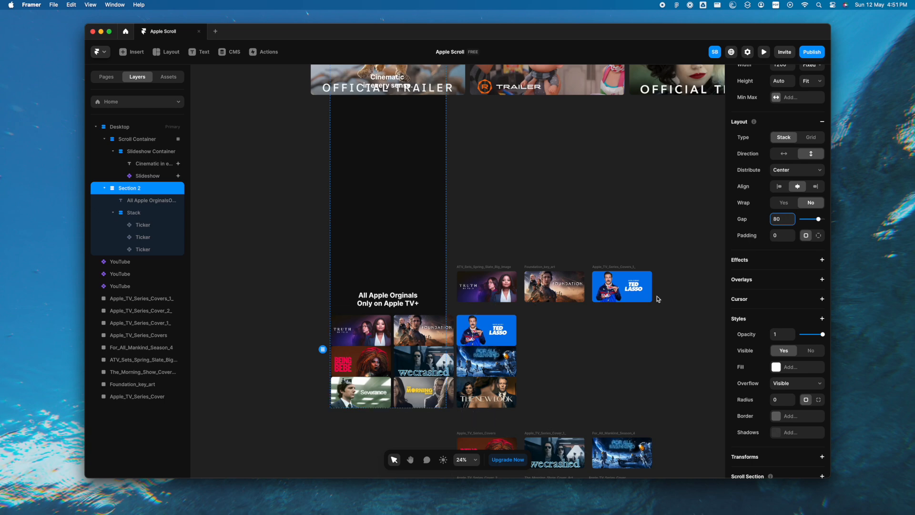
pyautogui.click(596, 361)
# Set the speed of each of the three tickers to 40%
pyautogui.click(435, 339)
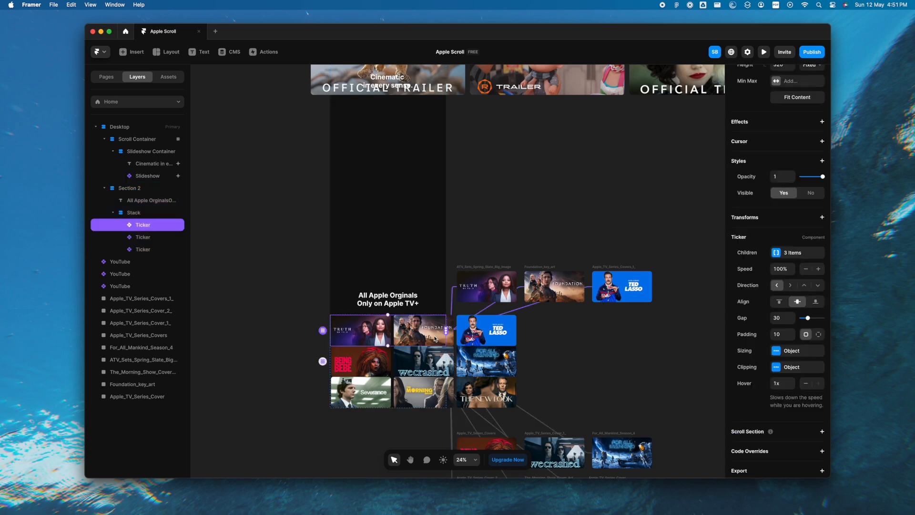
pyautogui.scroll(-1, 793, 370)
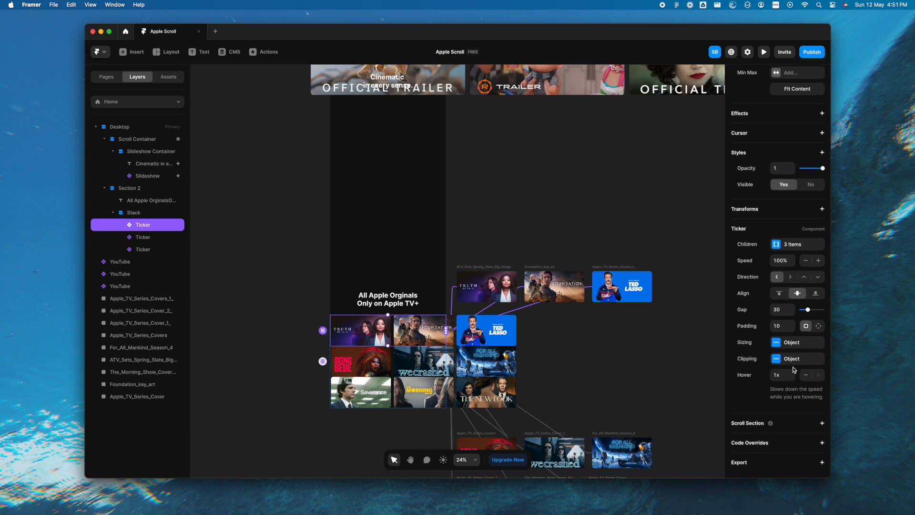
pyautogui.click(781, 260)
pyautogui.write('2')
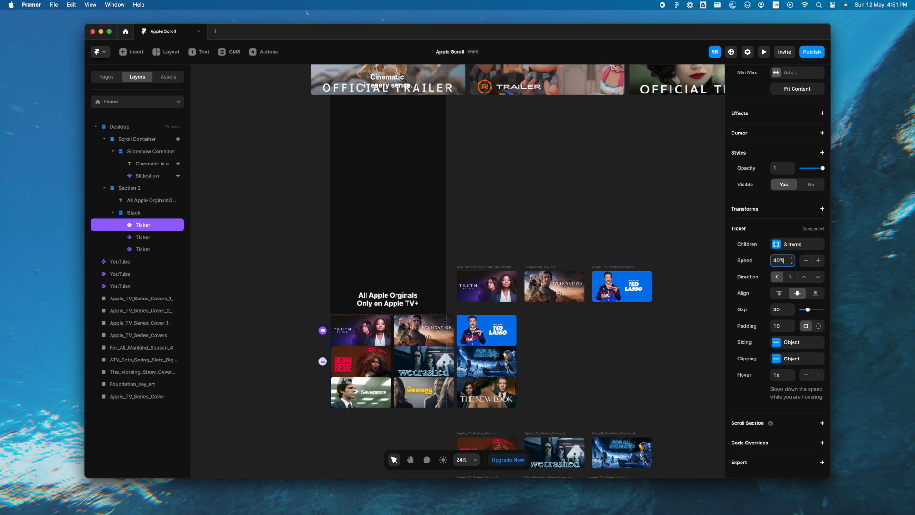
pyautogui.click(413, 374)
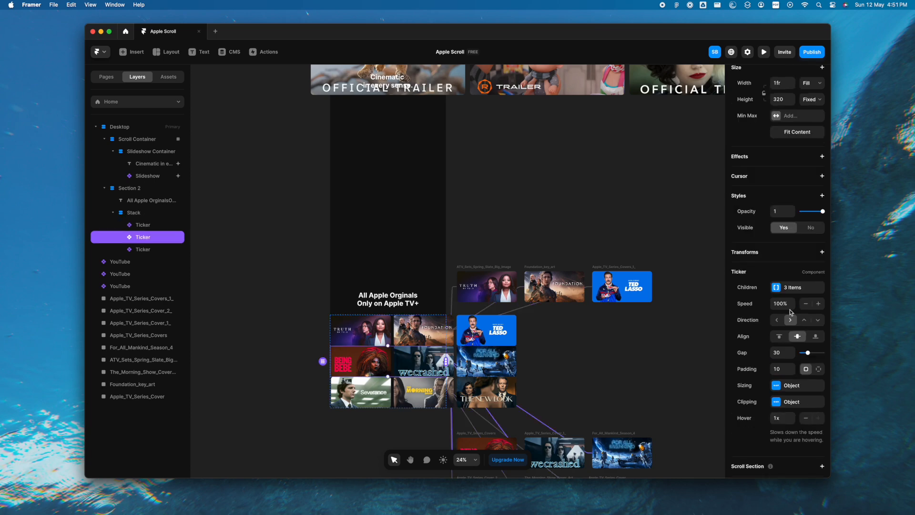
pyautogui.write('40')
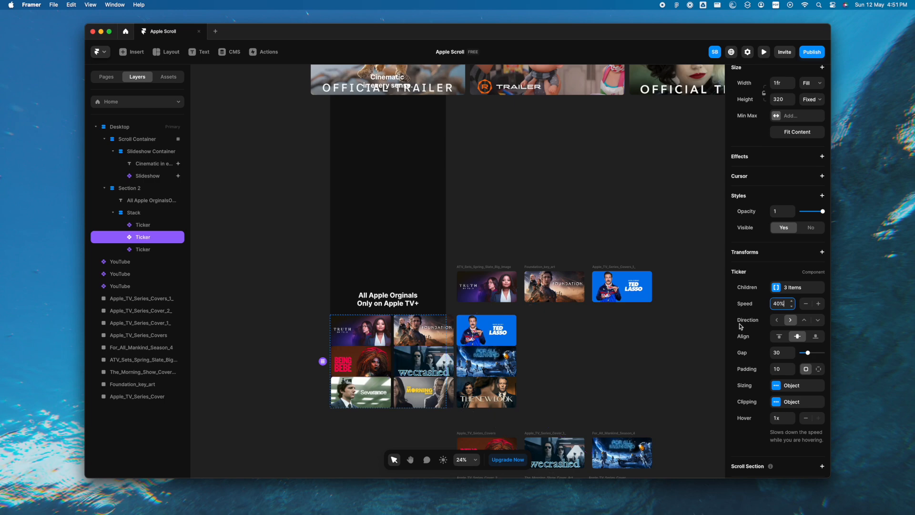
pyautogui.click(431, 402)
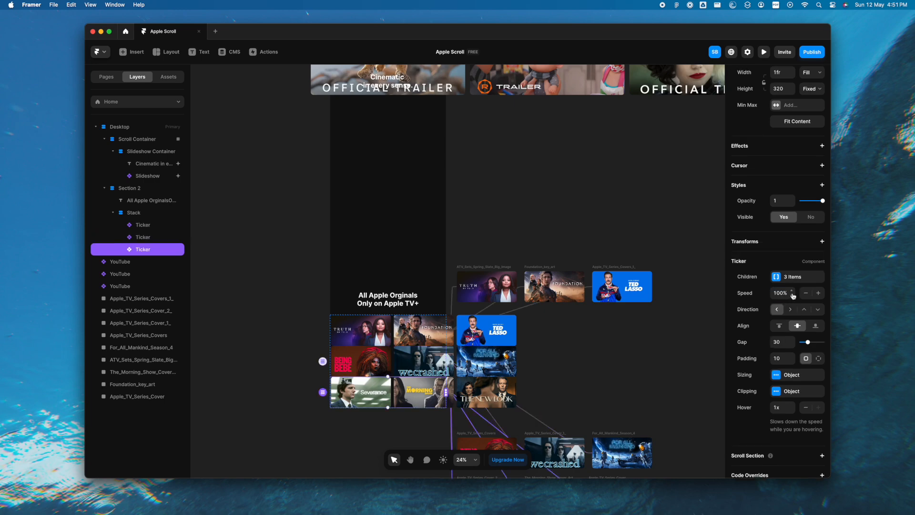
pyautogui.press('Return')
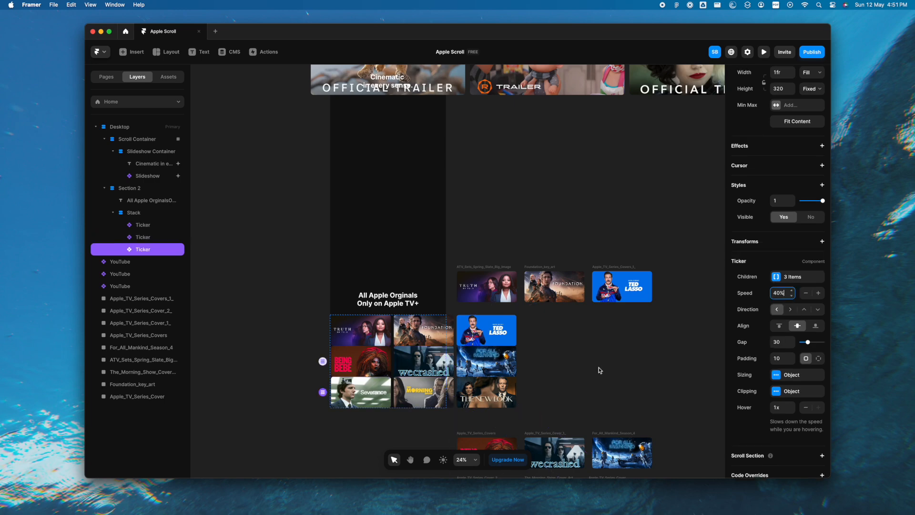
pyautogui.click(338, 458)
# Set the padding of the nested ticker stack to 0 and its gap to 30
pyautogui.scroll(5, 376, 422)
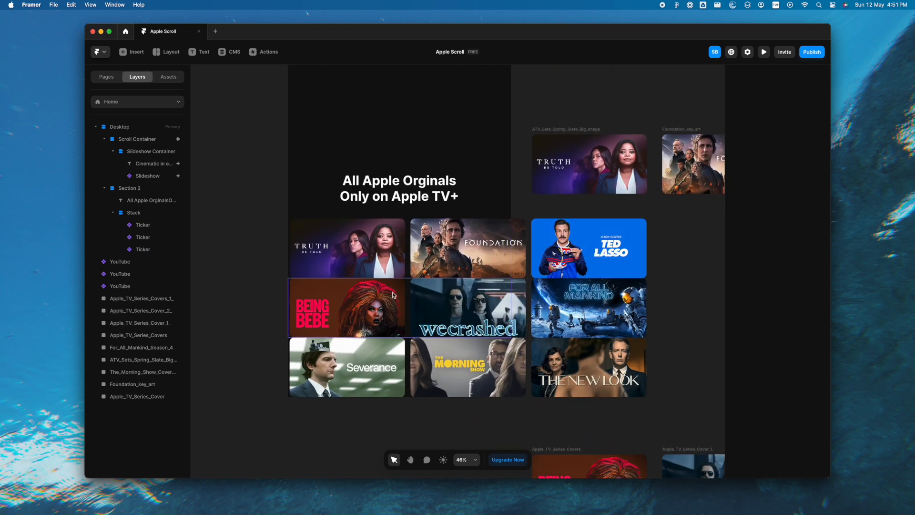
pyautogui.click(155, 214)
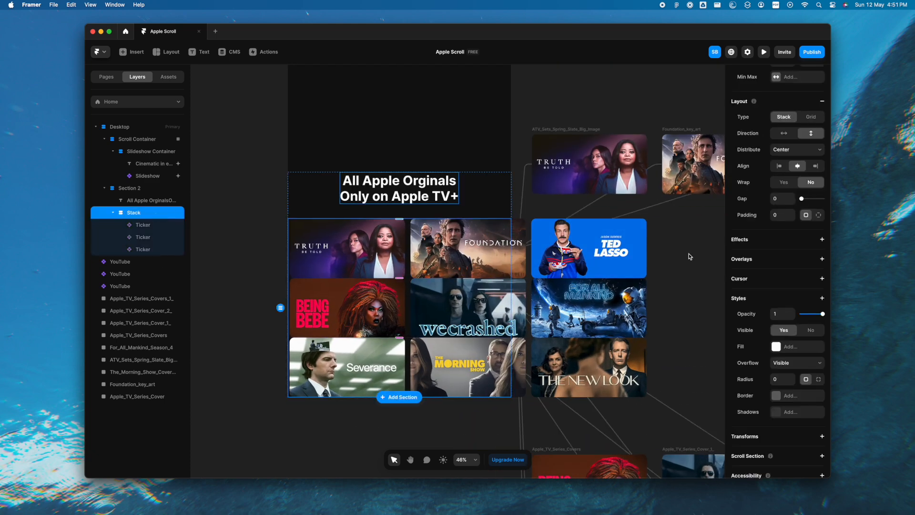
pyautogui.scroll(-2, 772, 324)
pyautogui.scroll(3, 777, 239)
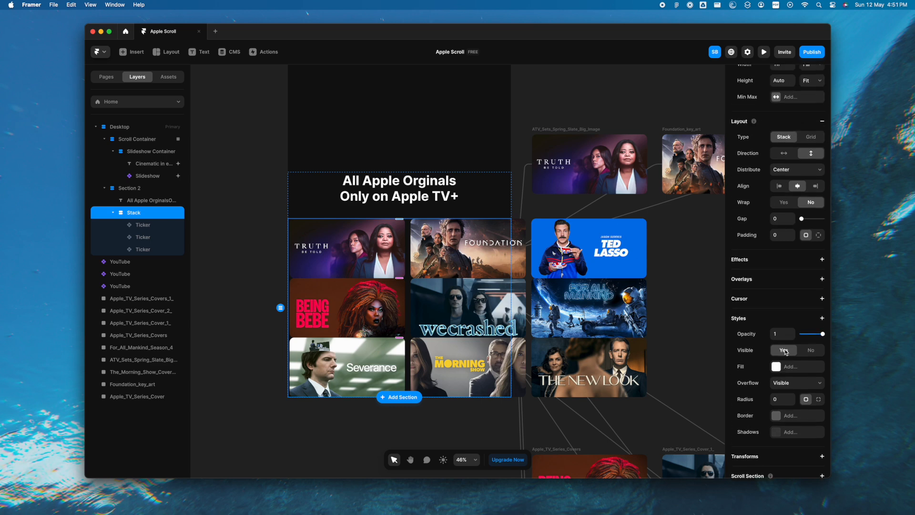
pyautogui.write('10')
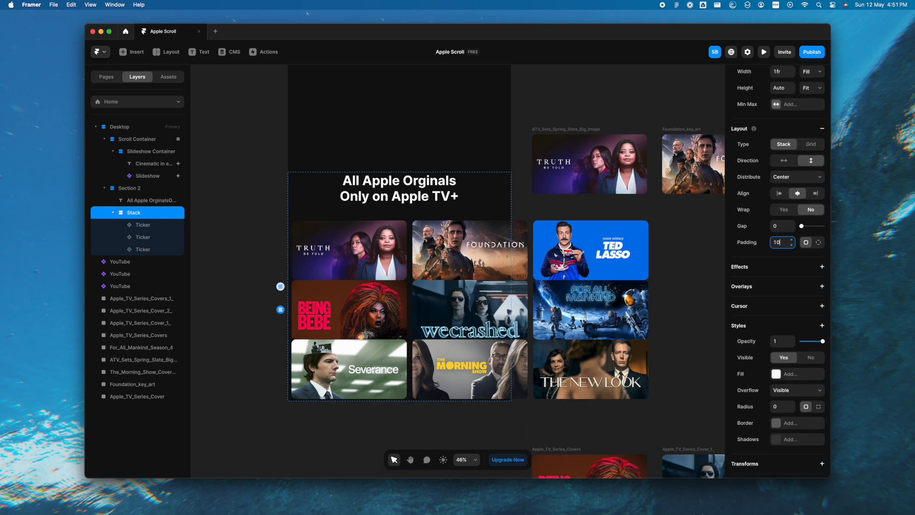
pyautogui.press('BackSpace')
pyautogui.write('0')
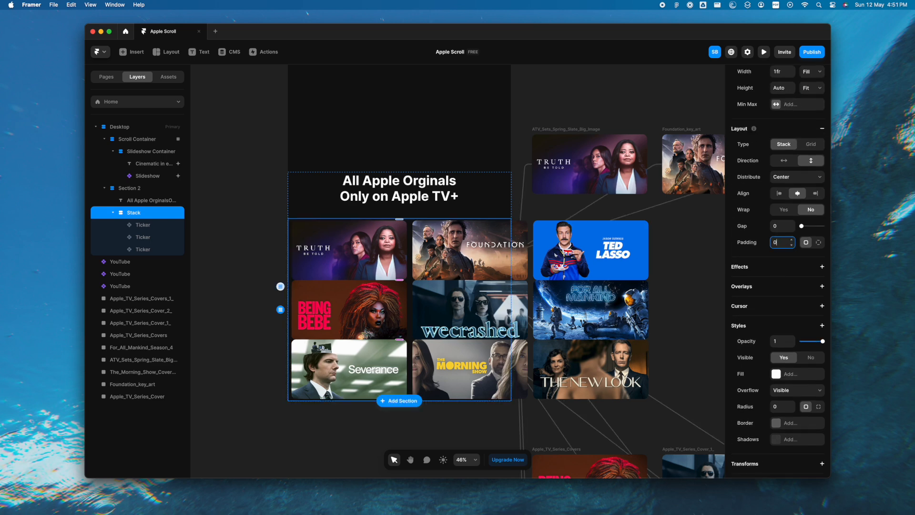
pyautogui.click(782, 226)
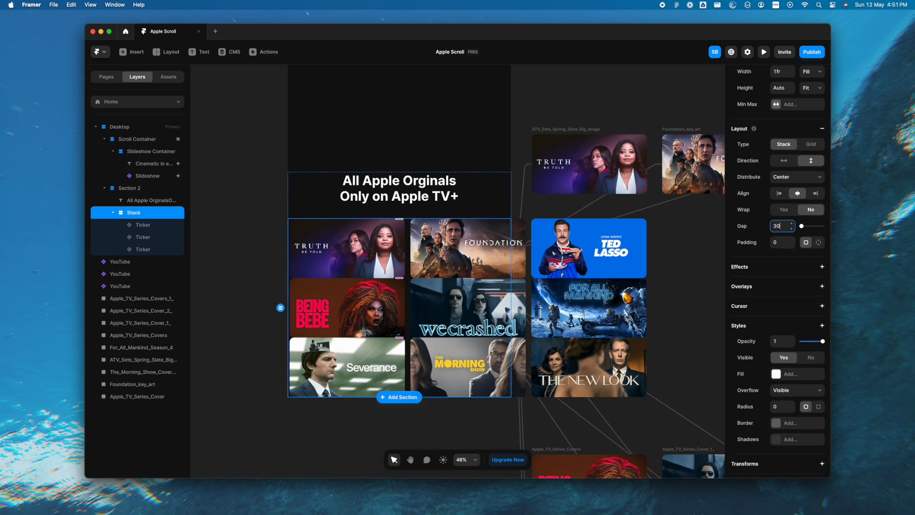
pyautogui.press('Return')
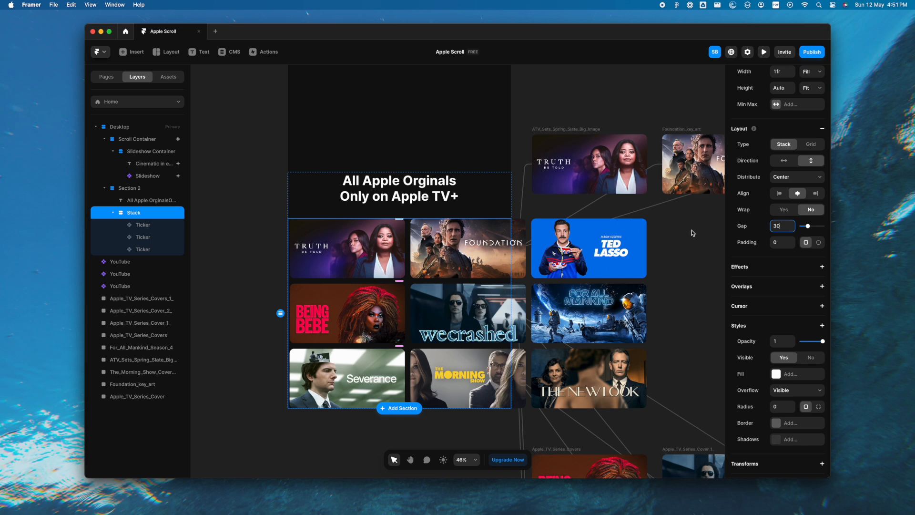
pyautogui.click(700, 248)
# Preview the Desktop page and scroll through the trailer slideshow, headlines and three ticker rows
pyautogui.scroll(-3, 443, 223)
pyautogui.scroll(10, 443, 223)
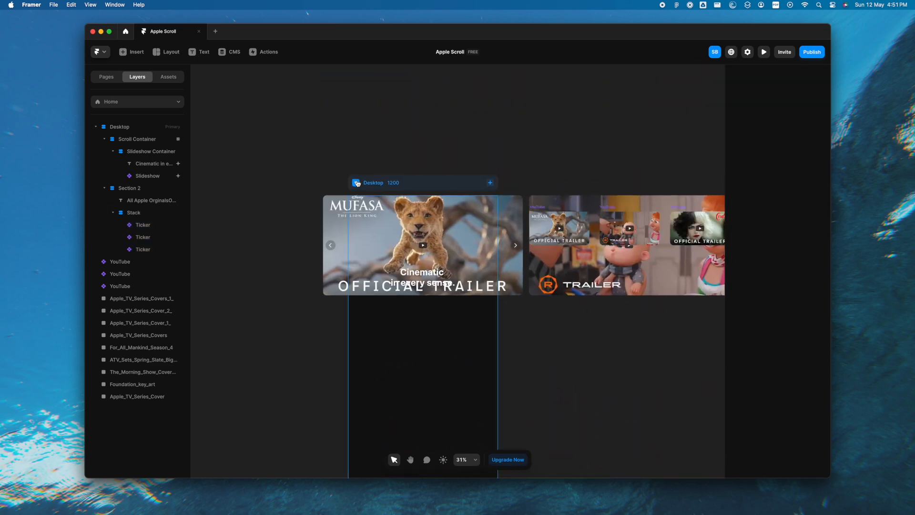
pyautogui.click(357, 183)
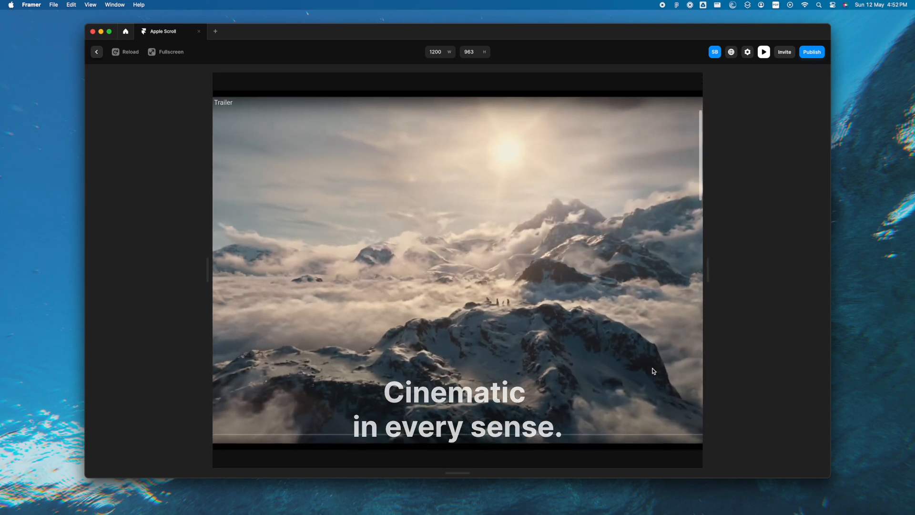
pyautogui.scroll(-5, 654, 371)
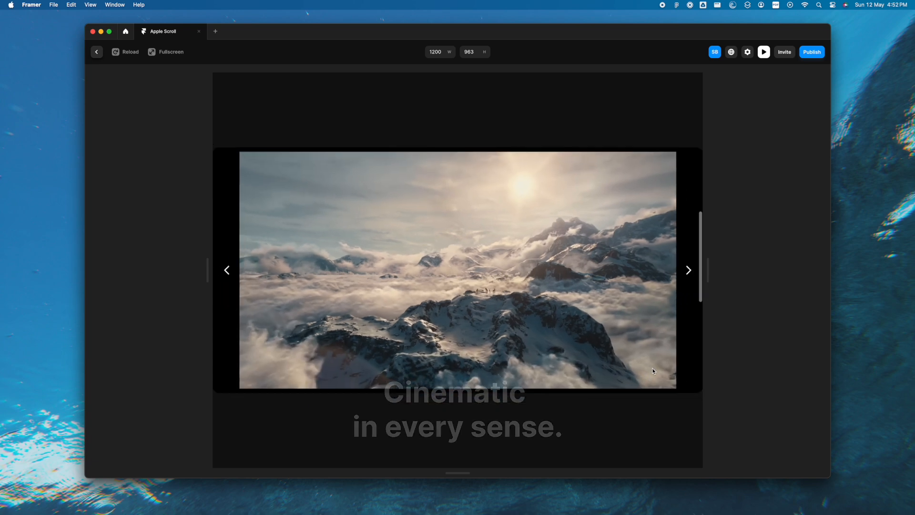
pyautogui.scroll(-10, 654, 371)
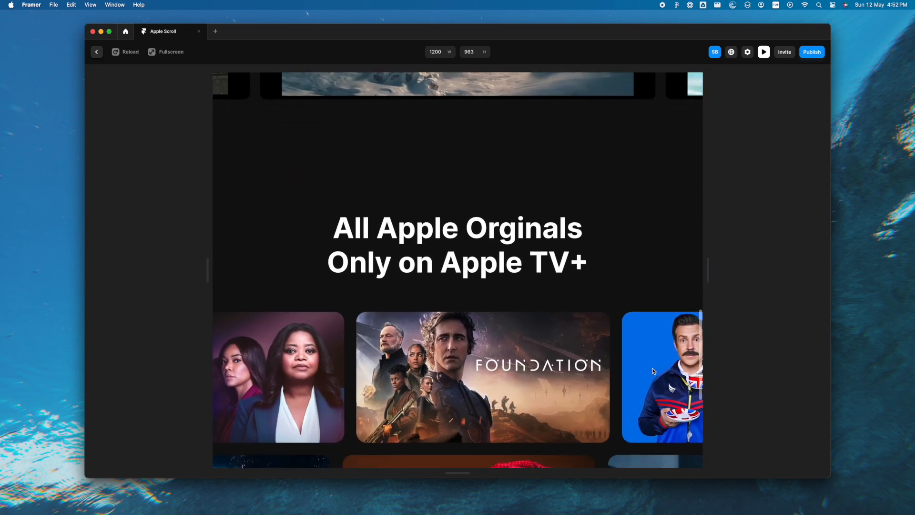
pyautogui.scroll(-10, 654, 371)
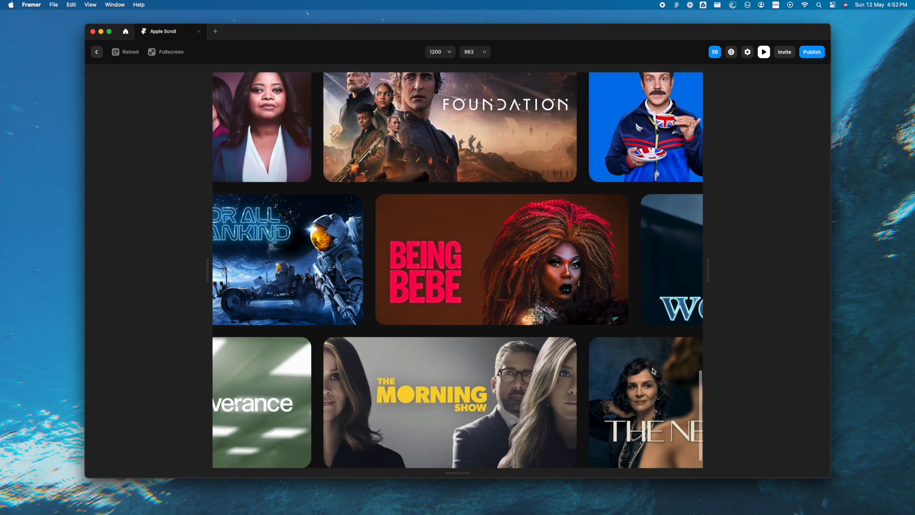
pyautogui.scroll(3, 654, 371)
pyautogui.scroll(5, 653, 371)
pyautogui.scroll(10, 653, 371)
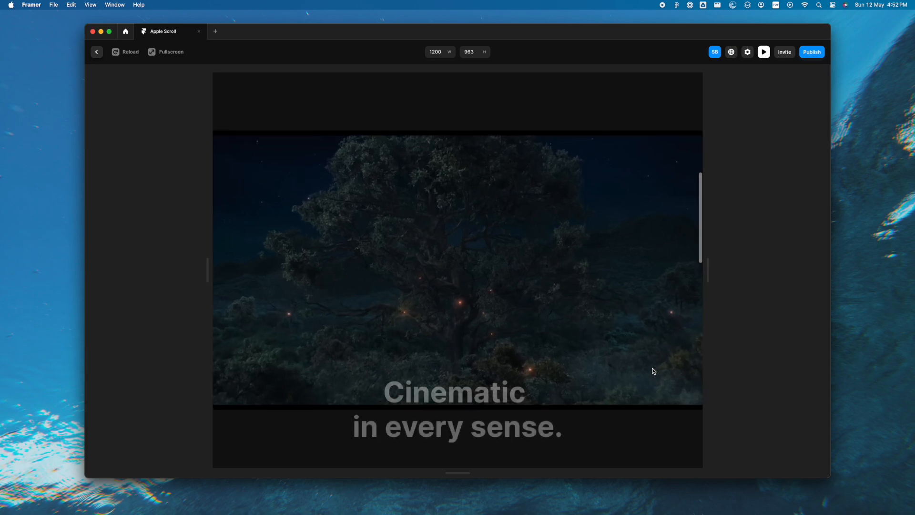
pyautogui.scroll(8, 653, 371)
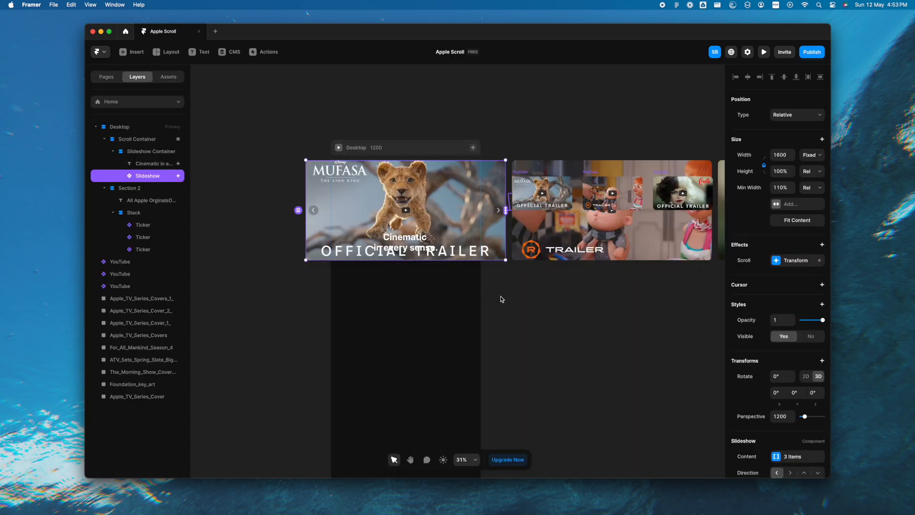
# Add a 3D Rotate transform to the first ticker with a Y rotation of 20°
pyautogui.scroll(-10, 547, 350)
pyautogui.click(438, 301)
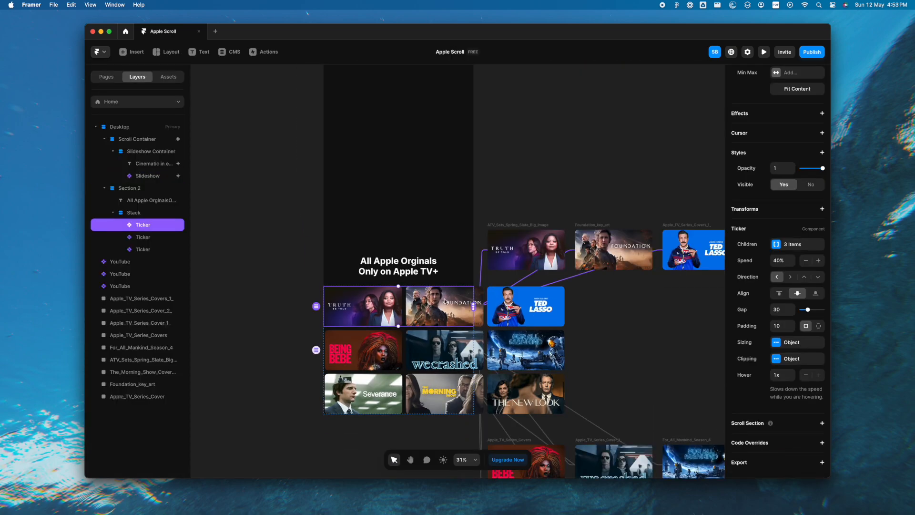
pyautogui.scroll(5, 771, 369)
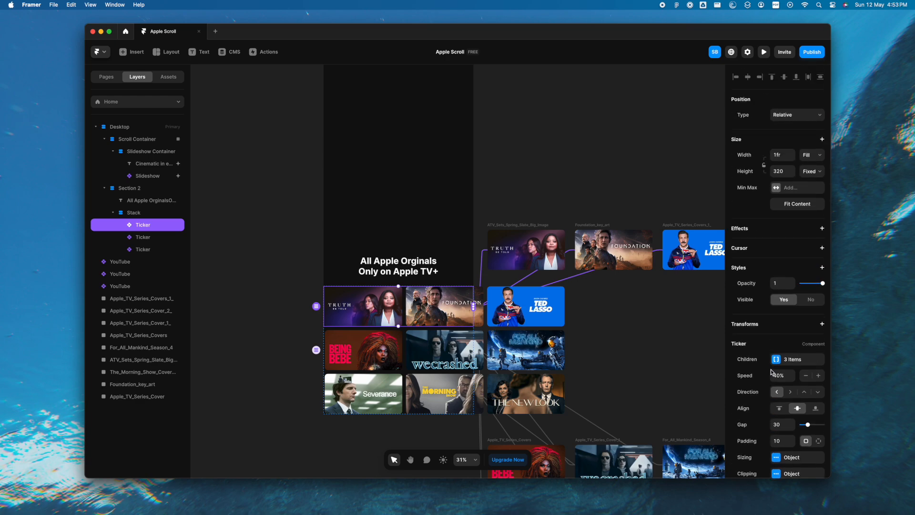
pyautogui.click(821, 325)
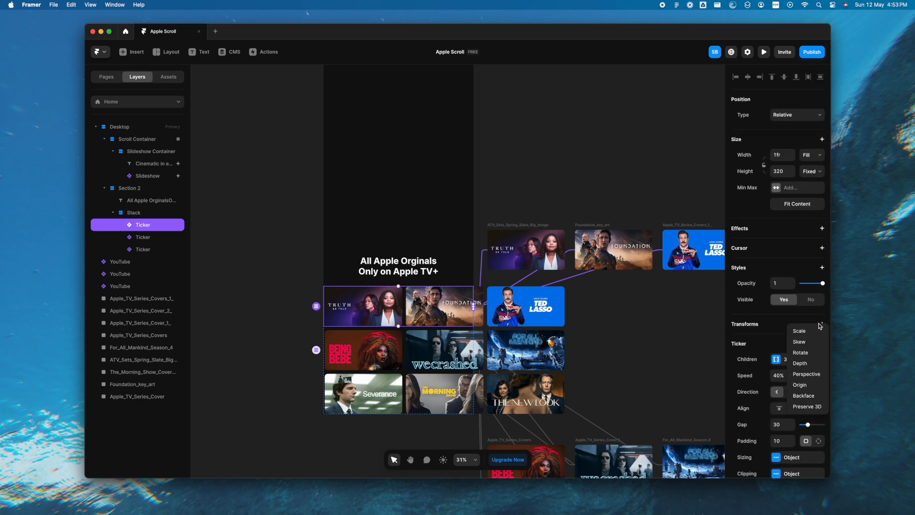
pyautogui.click(809, 353)
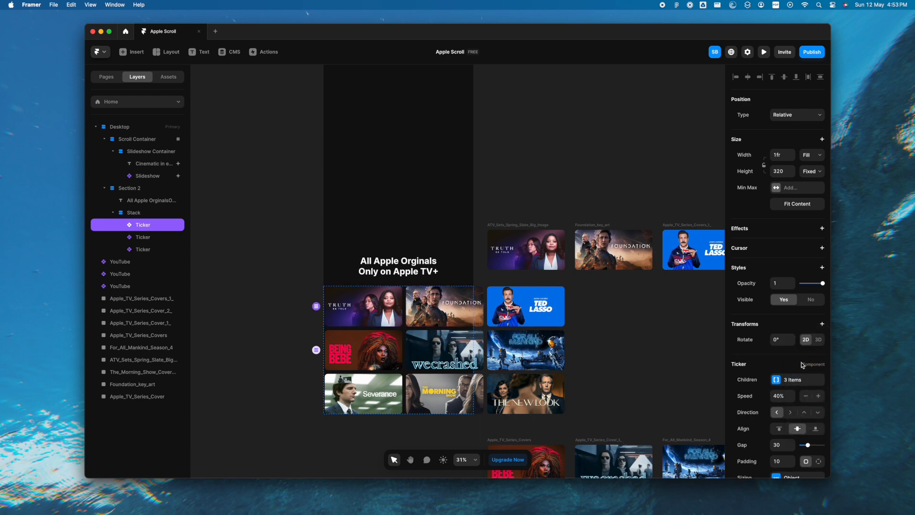
pyautogui.click(817, 341)
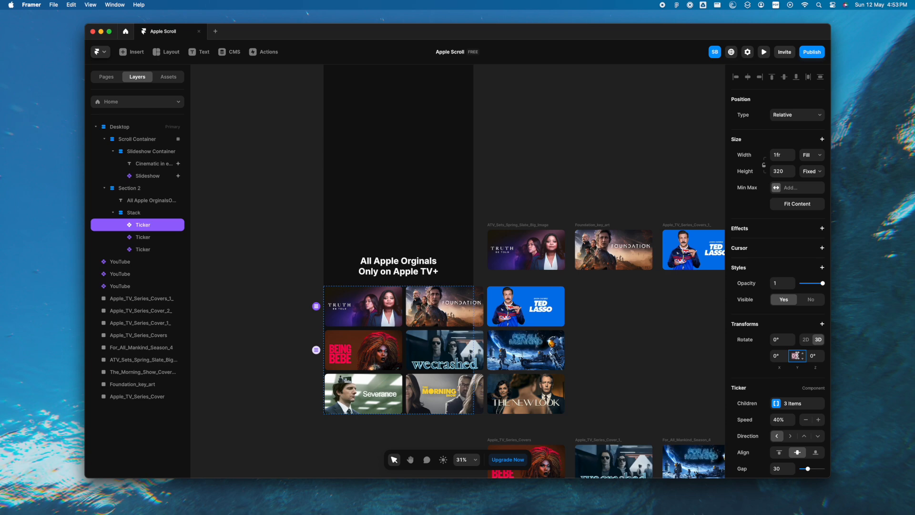
pyautogui.write('20')
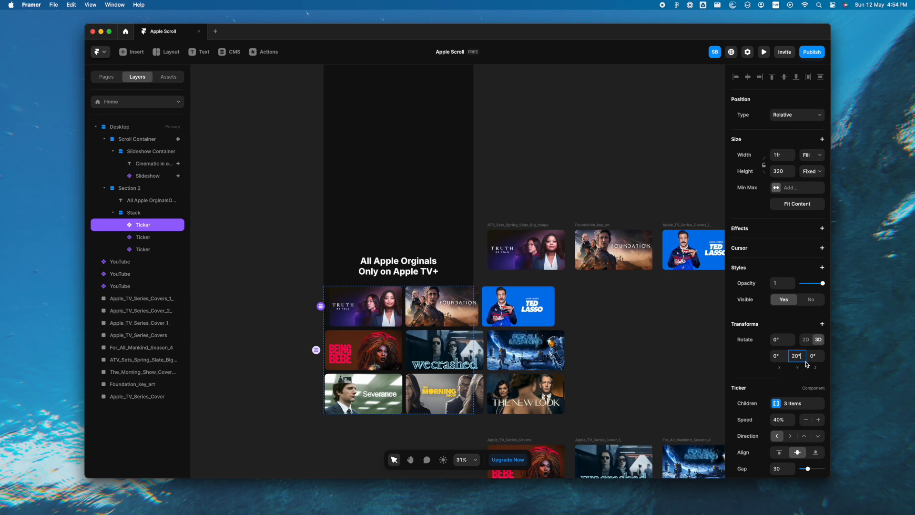
# Add a Perspective transform of 1200 to the first ticker and set its Y rotation to 30°
pyautogui.click(822, 323)
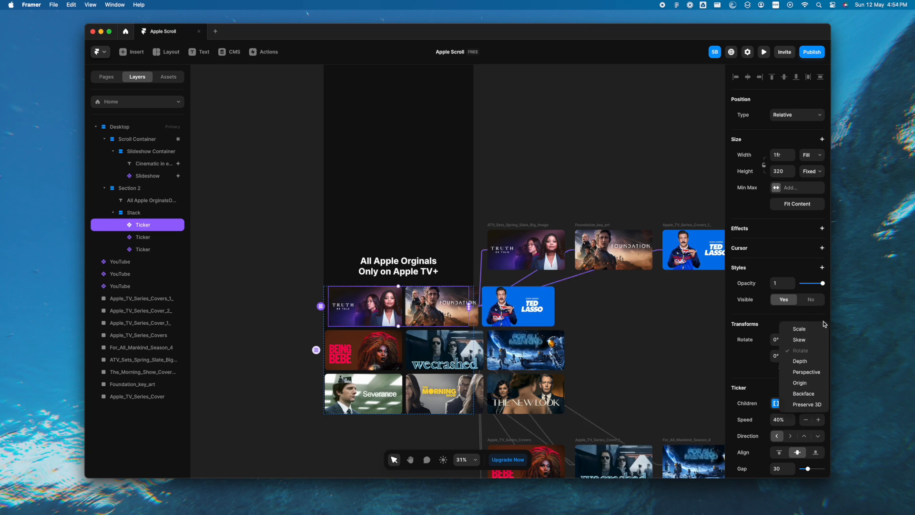
pyautogui.click(817, 372)
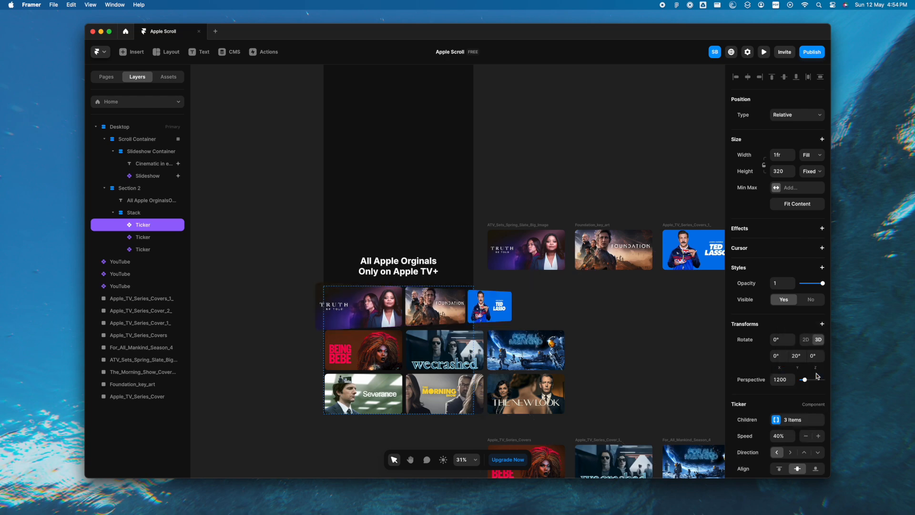
pyautogui.click(798, 355)
pyautogui.write('30')
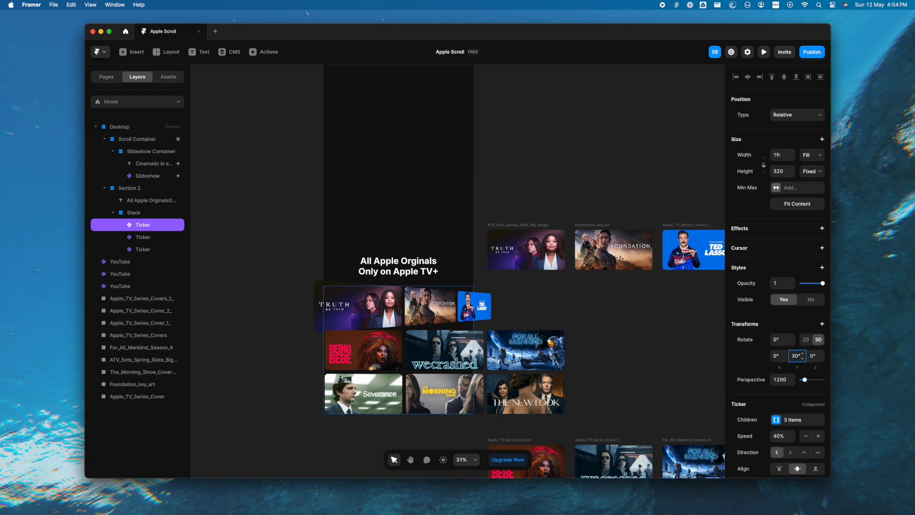
pyautogui.press('Escape')
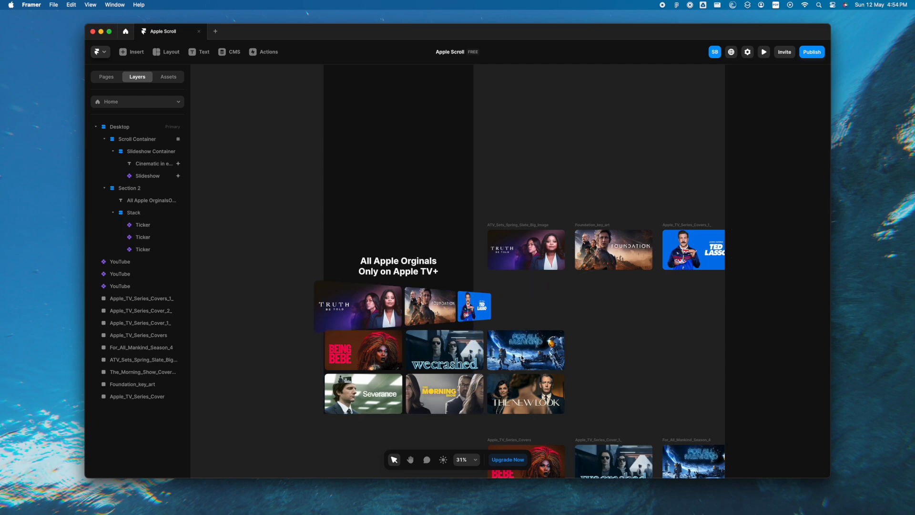
# Give the middle ticker a 3D Y rotation of -30° and a Perspective transform of 1200
pyautogui.click(434, 357)
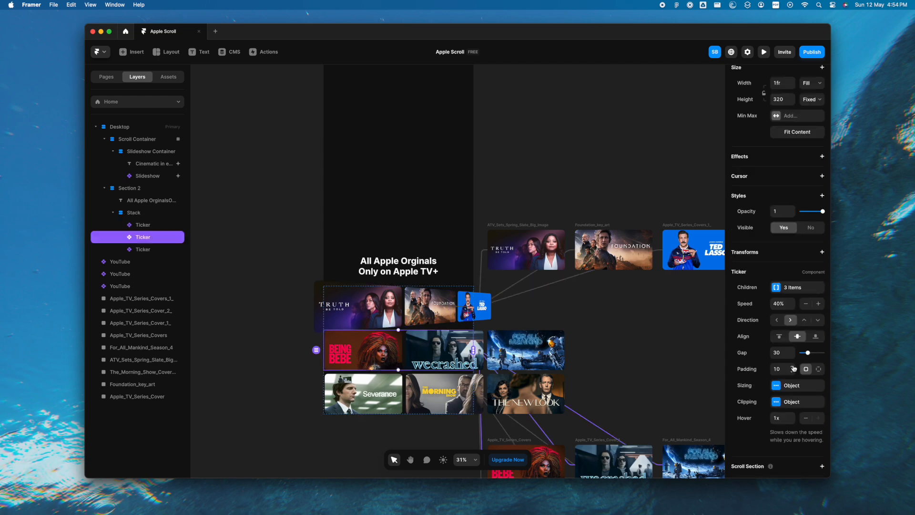
pyautogui.scroll(-2, 792, 368)
pyautogui.click(822, 209)
pyautogui.click(816, 242)
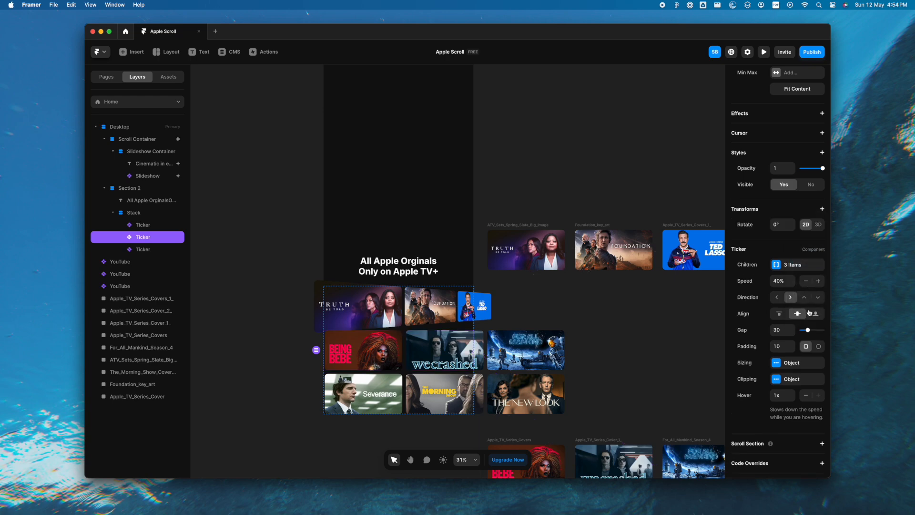
pyautogui.scroll(-1, 802, 364)
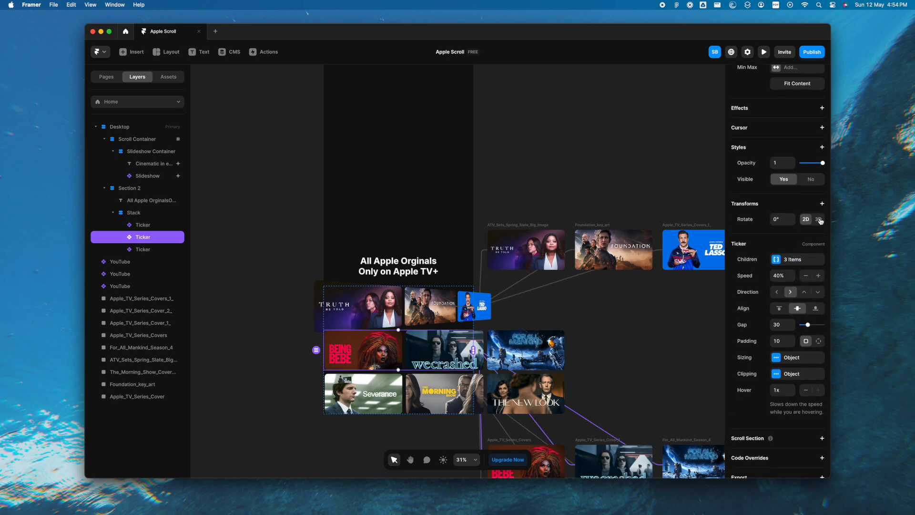
pyautogui.click(818, 219)
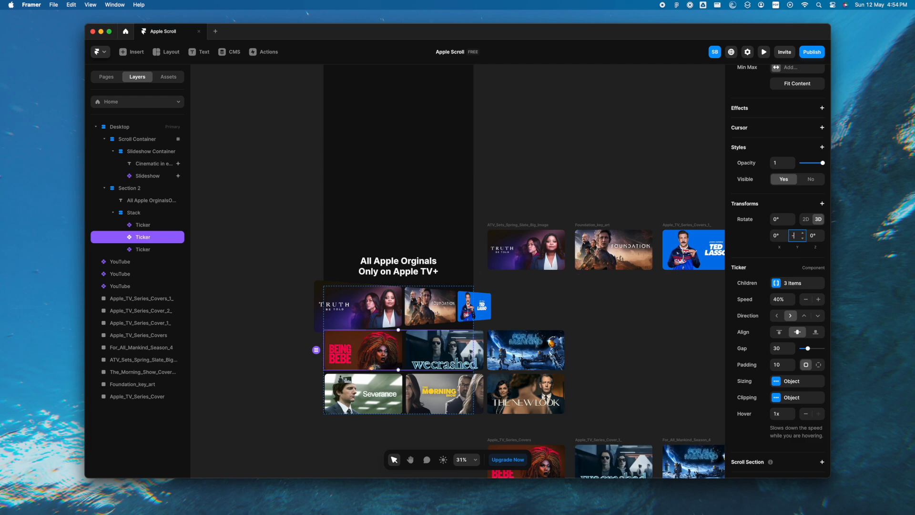
pyautogui.press('Return')
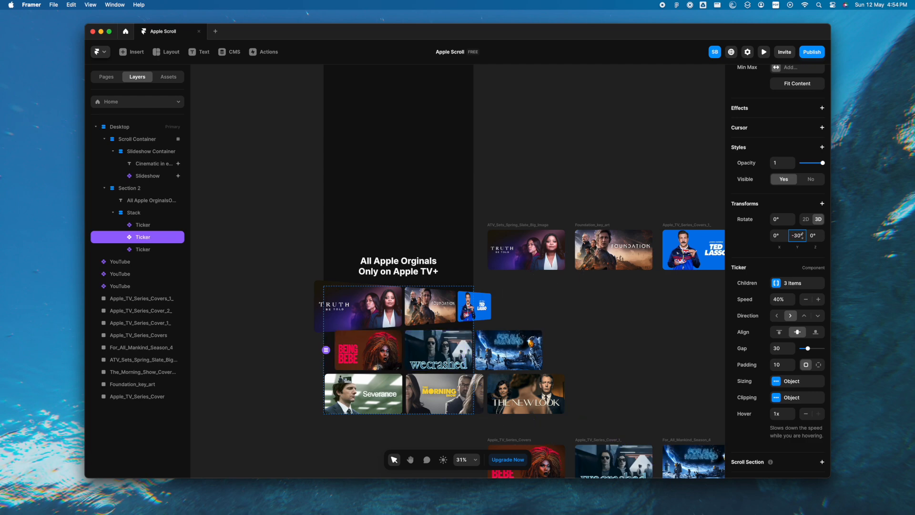
pyautogui.click(822, 206)
pyautogui.click(815, 257)
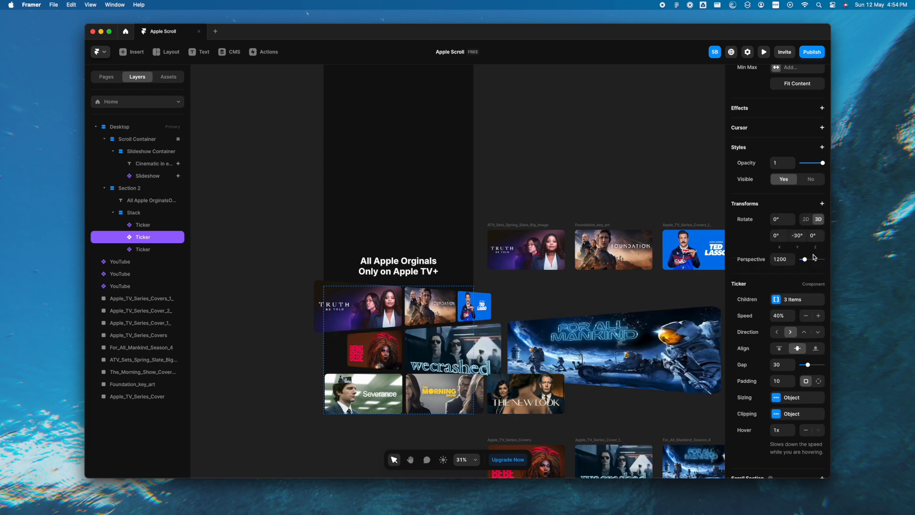
pyautogui.click(473, 307)
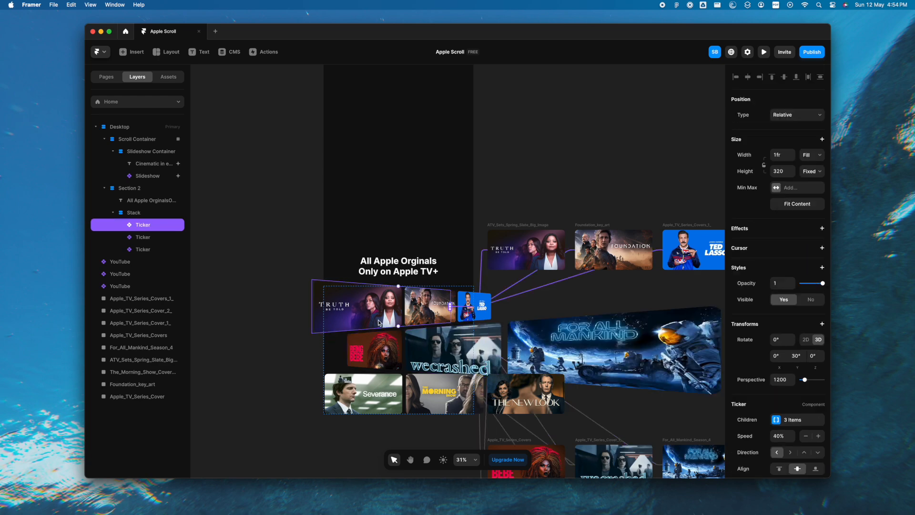
# Add a 3D Rotate transform to the third ticker with a Y rotation of 30°
pyautogui.scroll(-1, 517, 371)
pyautogui.click(520, 394)
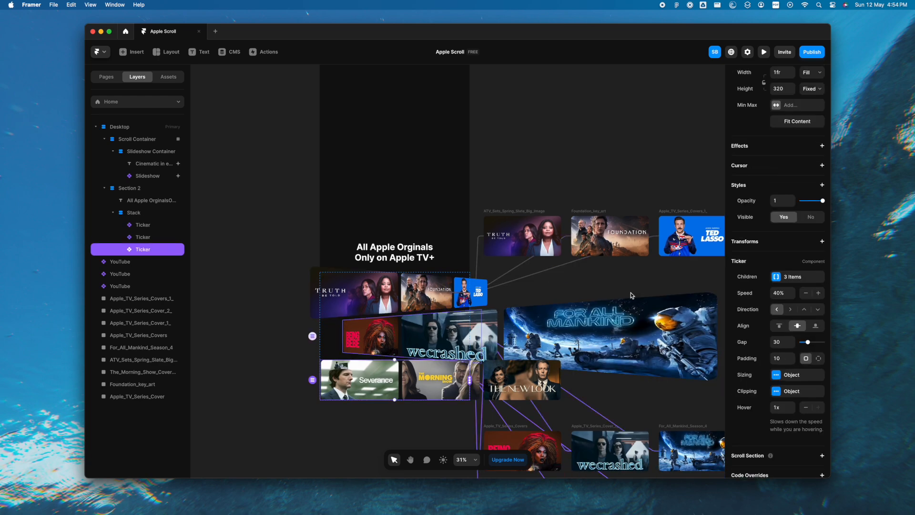
pyautogui.click(823, 242)
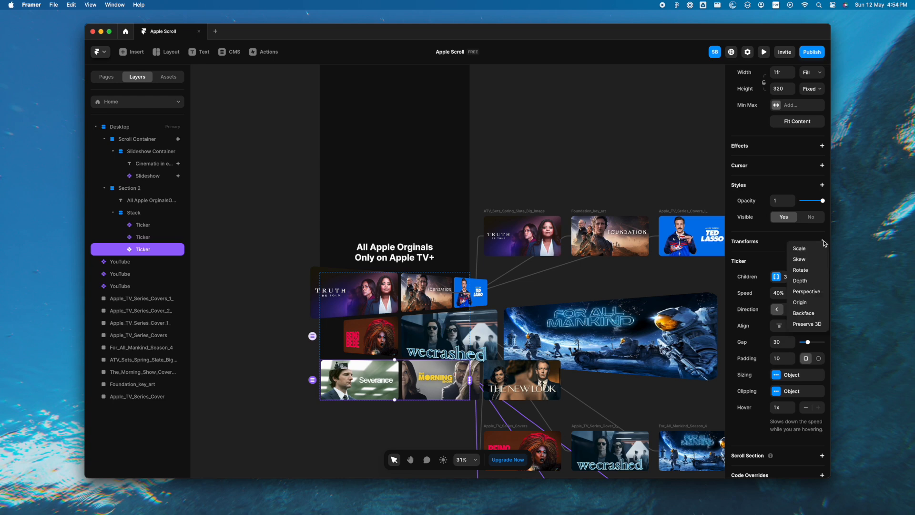
pyautogui.click(811, 271)
pyautogui.click(818, 258)
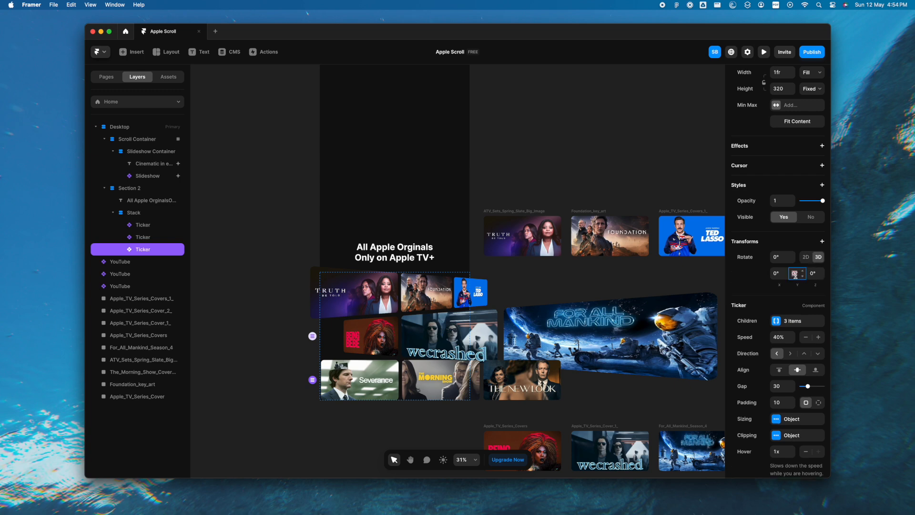
pyautogui.write('30')
pyautogui.press('Return')
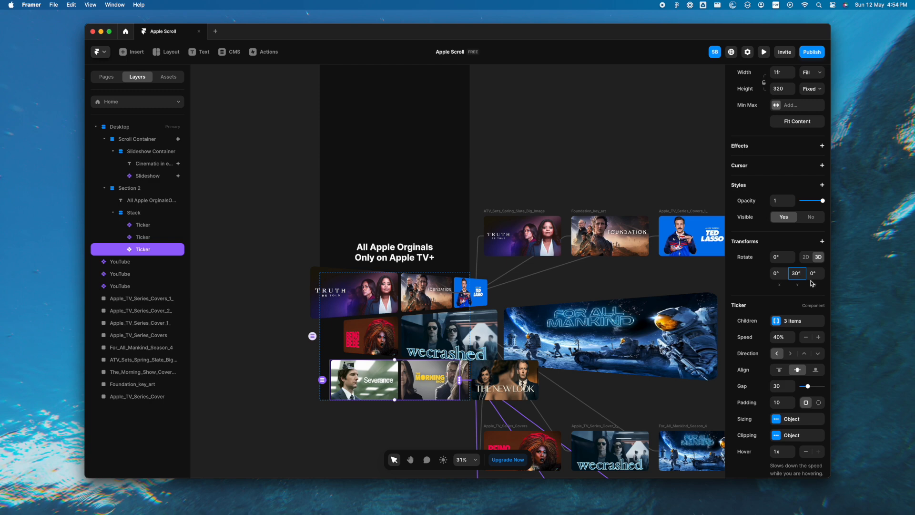
# Add a Perspective transform of 1200 to the third ticker
pyautogui.click(822, 241)
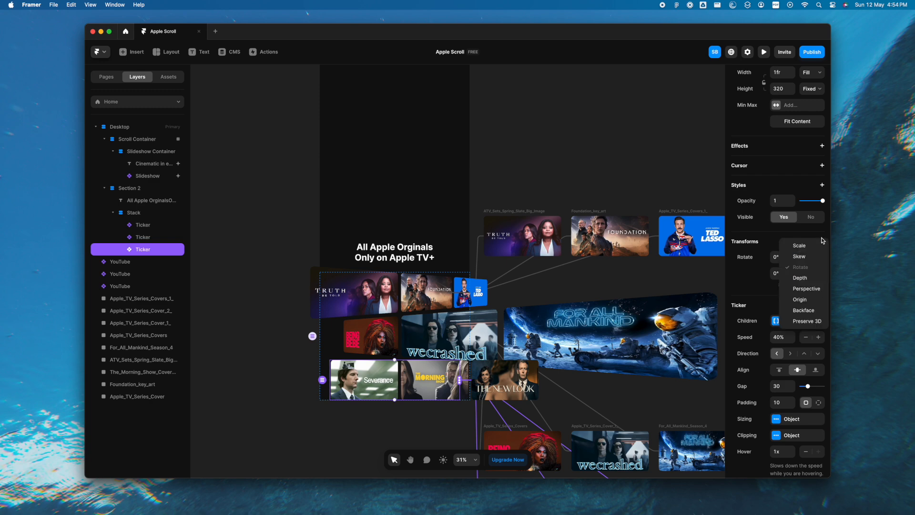
pyautogui.click(816, 289)
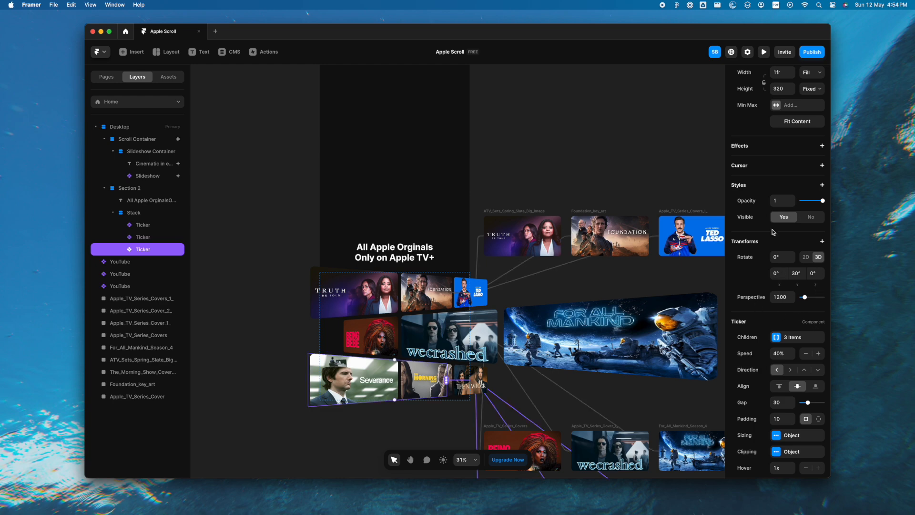
# Preview the Desktop page and examine the slideshow, the originals heading and the three tilted ticker rows while scrolling
pyautogui.scroll(10, 487, 222)
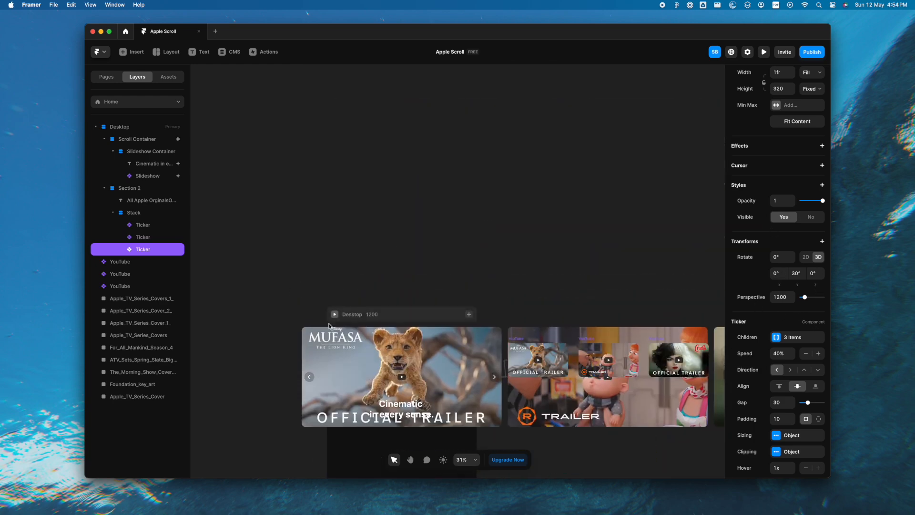
pyautogui.click(336, 314)
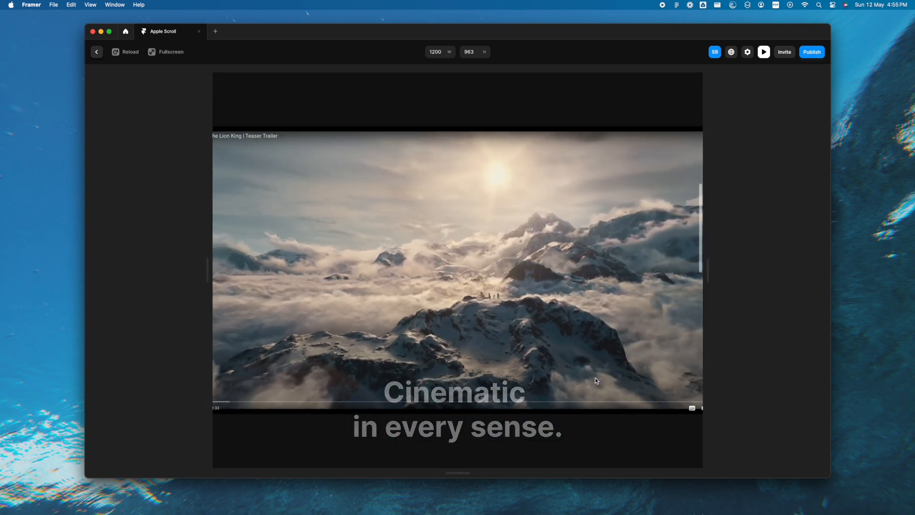
pyautogui.scroll(-10, 595, 380)
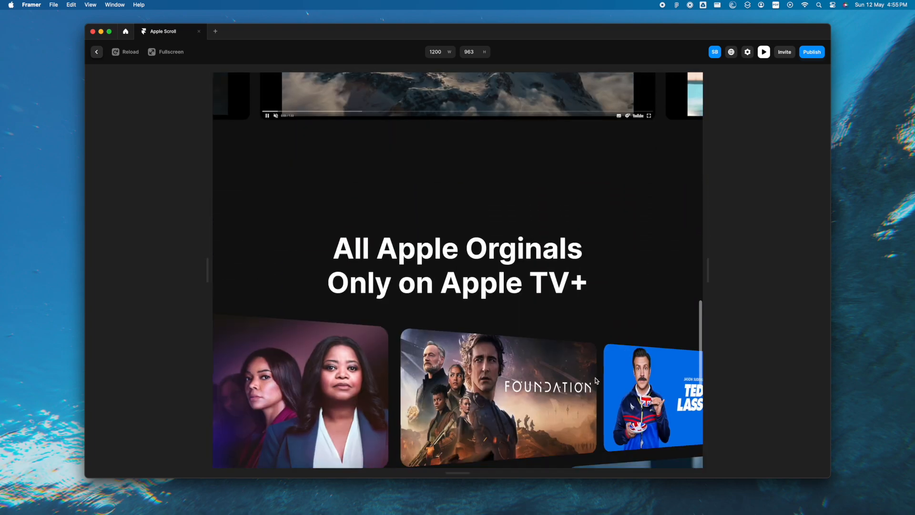
pyautogui.scroll(-8, 596, 381)
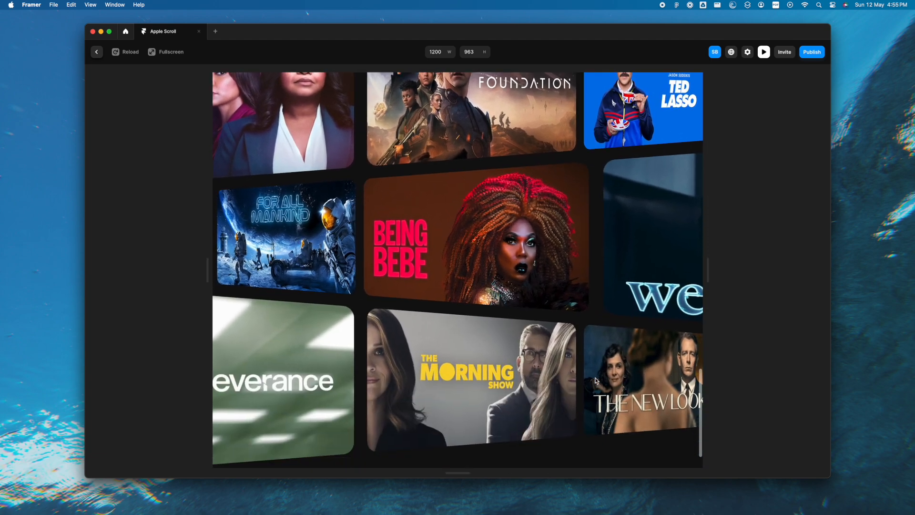
pyautogui.scroll(10, 596, 381)
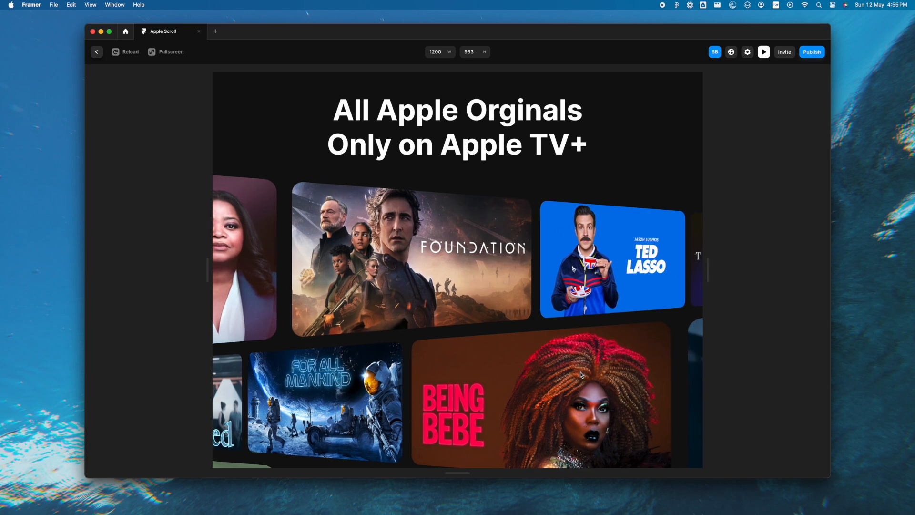
pyautogui.scroll(-5, 580, 374)
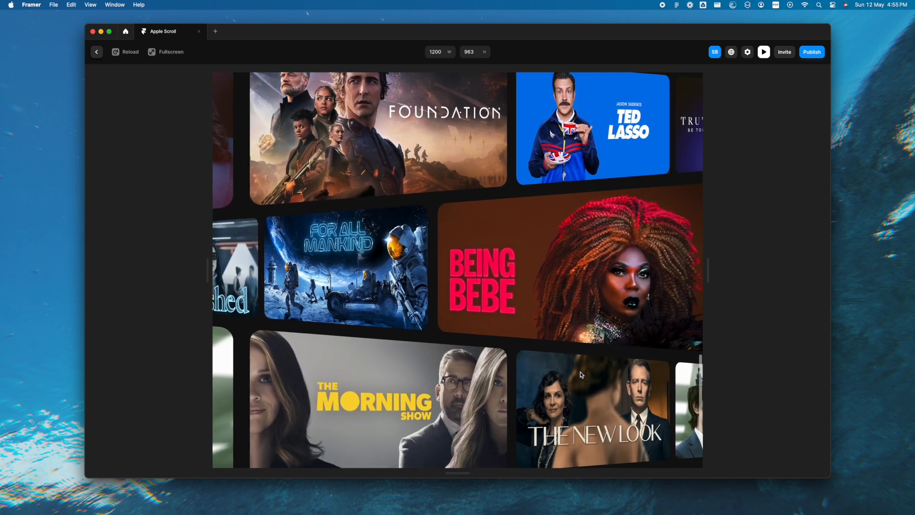
pyautogui.scroll(-3, 580, 375)
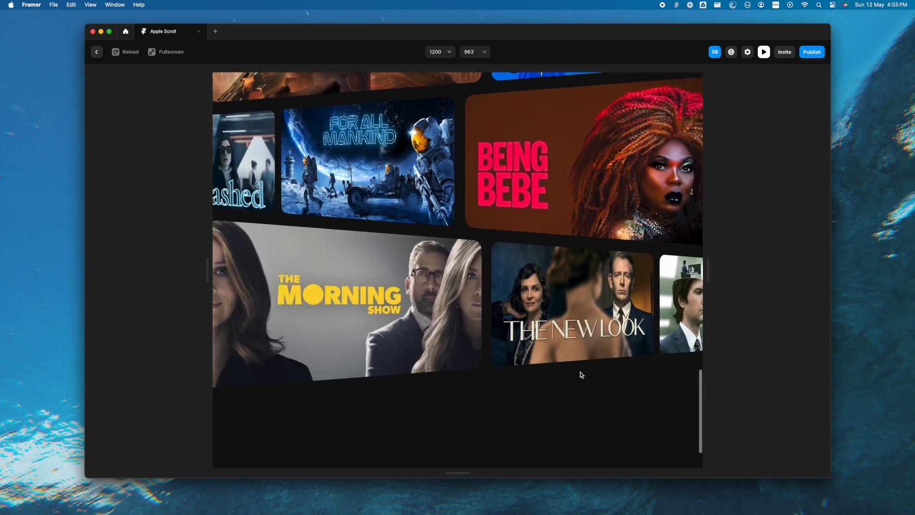
pyautogui.scroll(6, 581, 374)
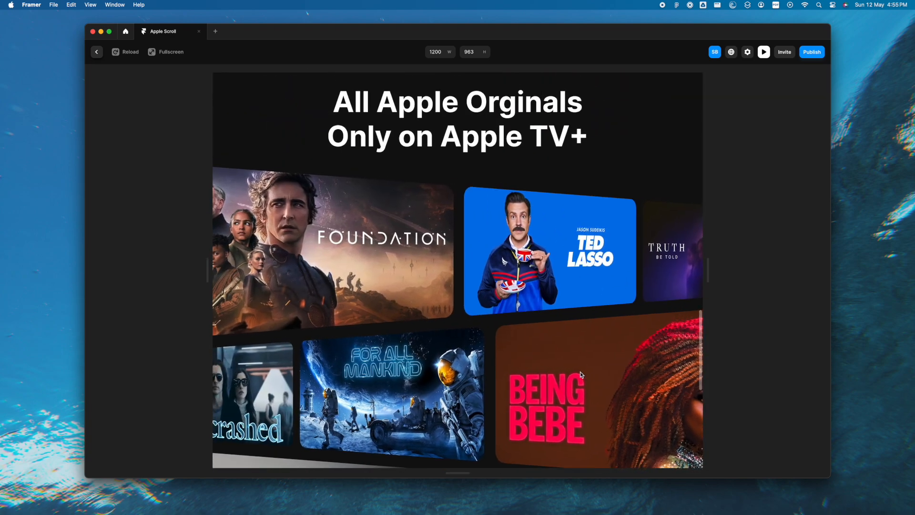
pyautogui.scroll(8, 580, 374)
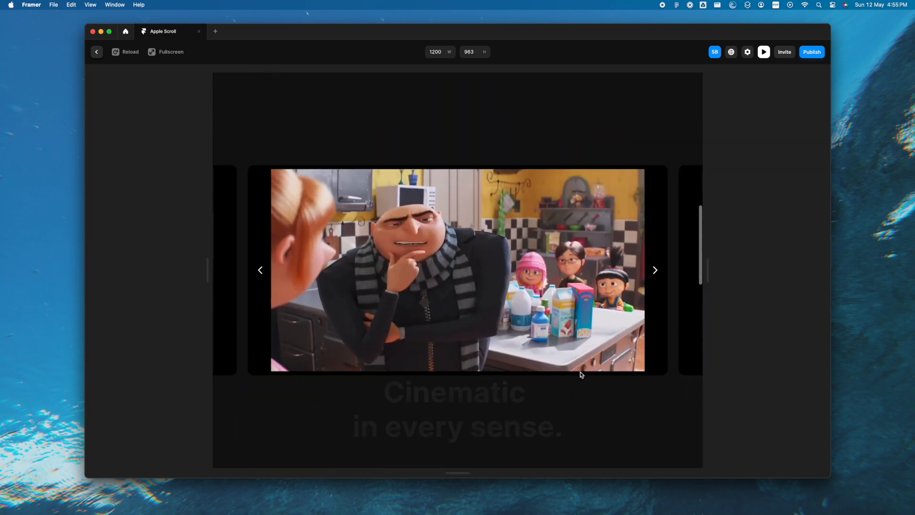
# Examine the full-size preview's shrinking slideshow, headline fade and ticker rows, and go back one trailer in the slideshow
pyautogui.scroll(-5, 580, 375)
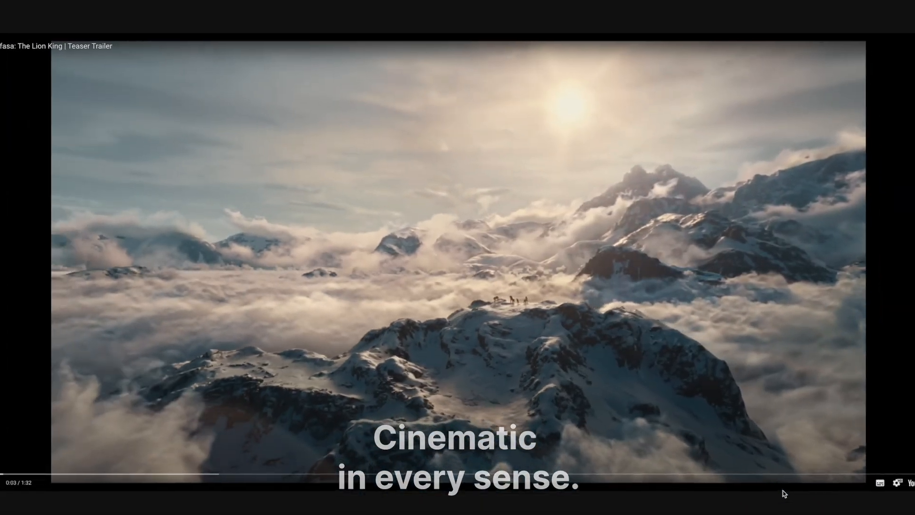
pyautogui.scroll(-5, 785, 494)
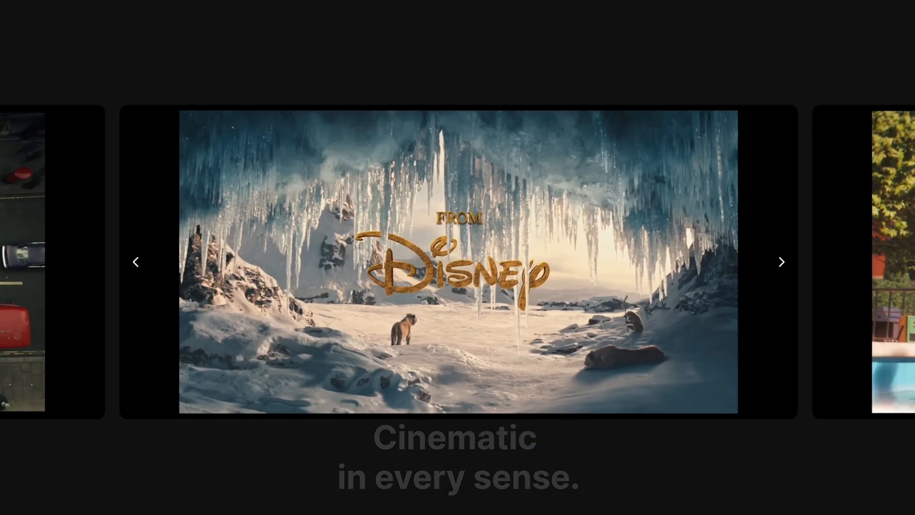
pyautogui.scroll(-5, 458, 258)
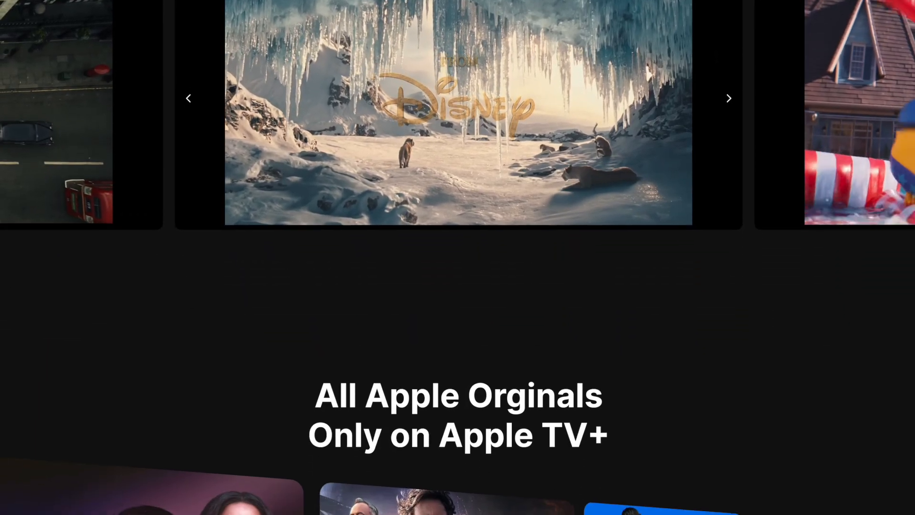
pyautogui.scroll(-6, 457, 257)
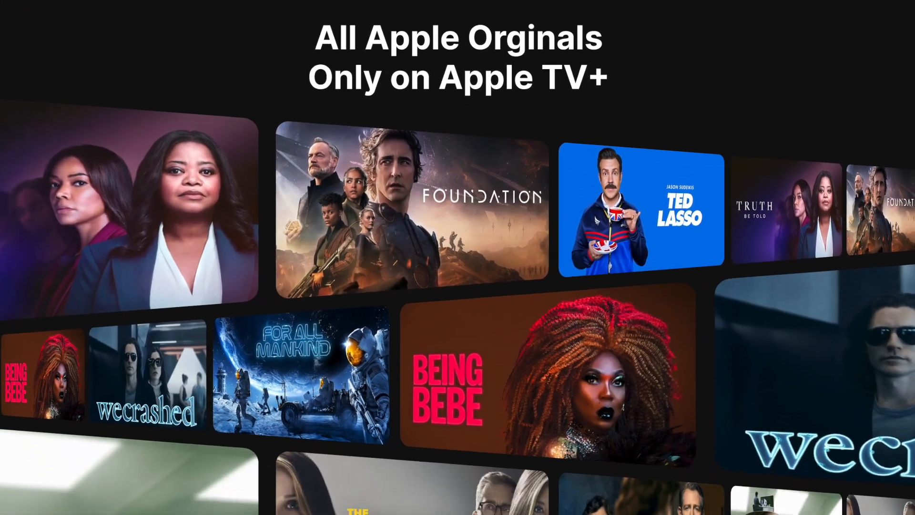
pyautogui.scroll(-5, 785, 494)
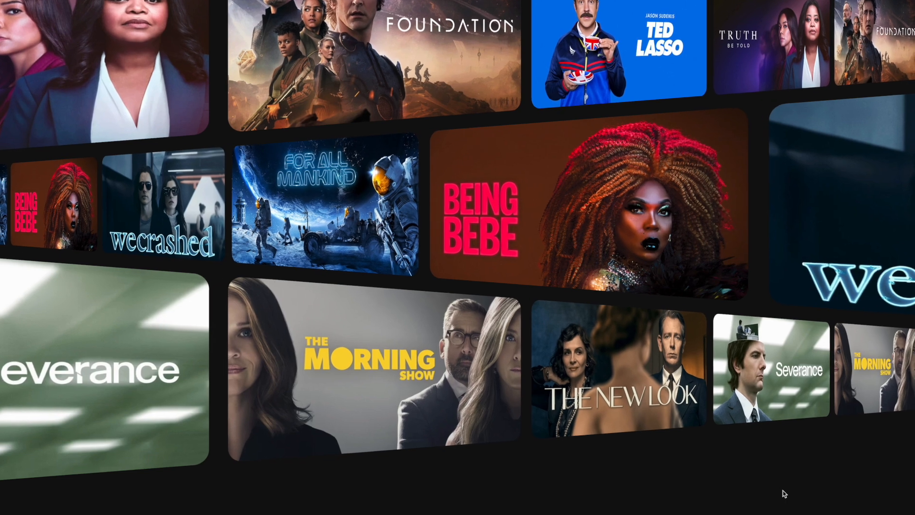
pyautogui.scroll(5, 784, 494)
pyautogui.scroll(10, 785, 494)
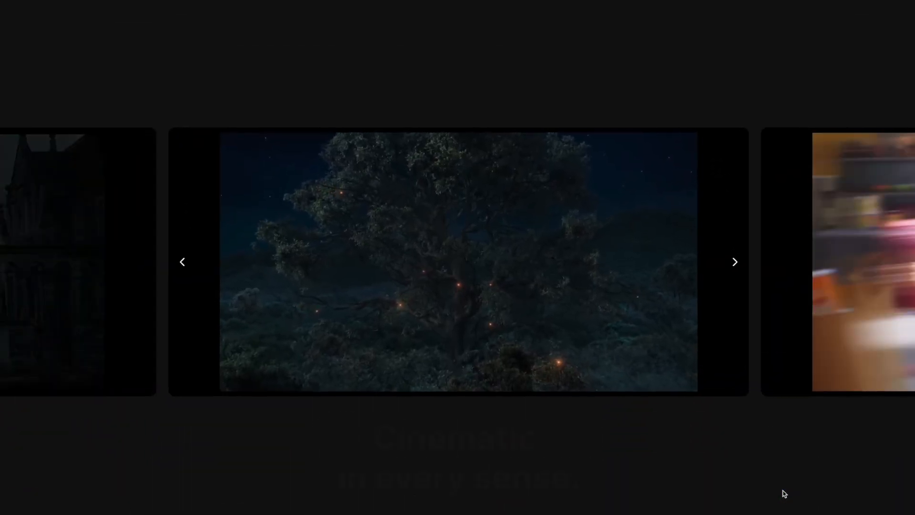
pyautogui.scroll(5, 785, 494)
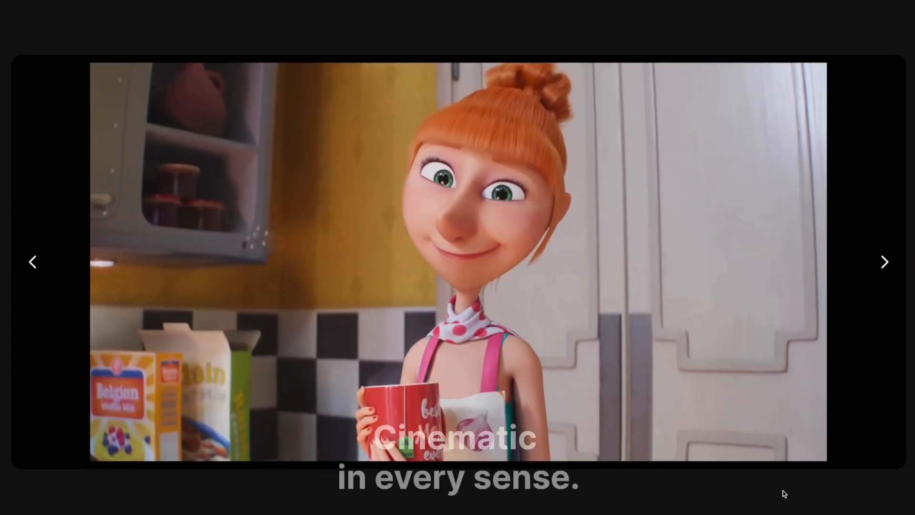
pyautogui.scroll(5, 785, 494)
pyautogui.scroll(-3, 785, 494)
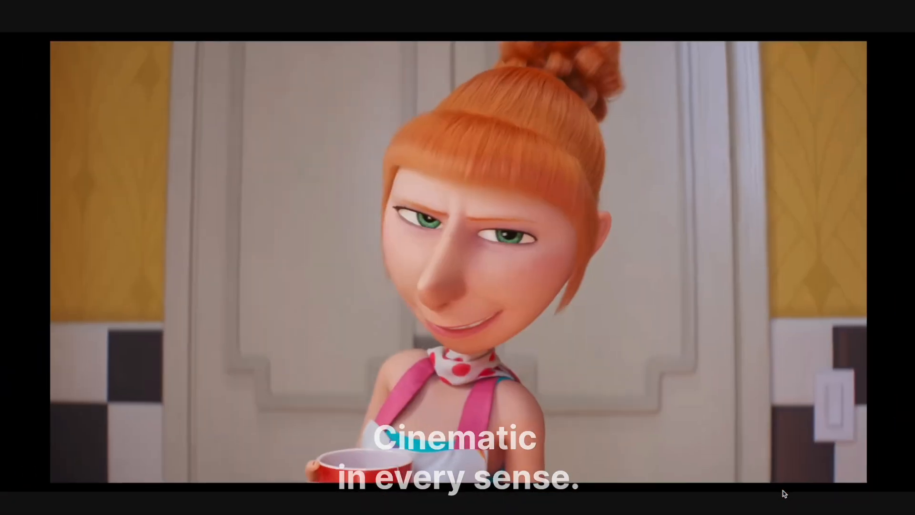
pyautogui.scroll(-6, 785, 494)
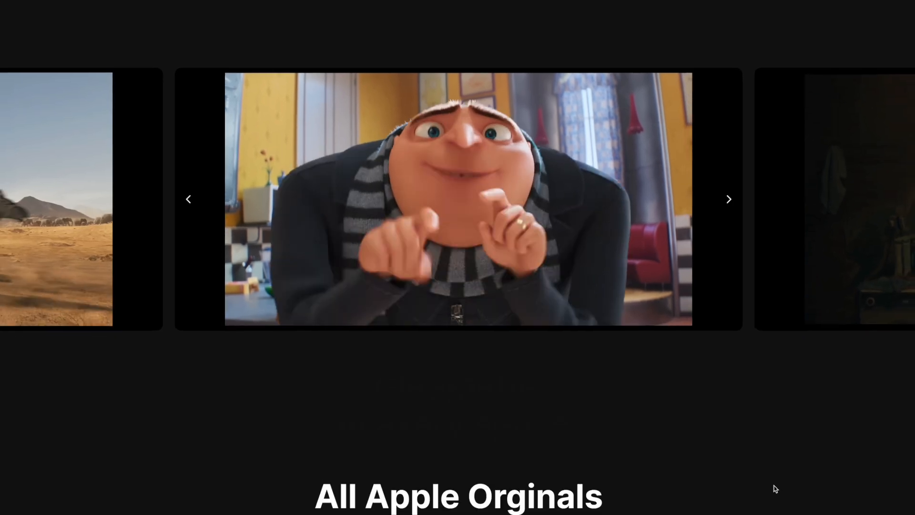
pyautogui.click(188, 199)
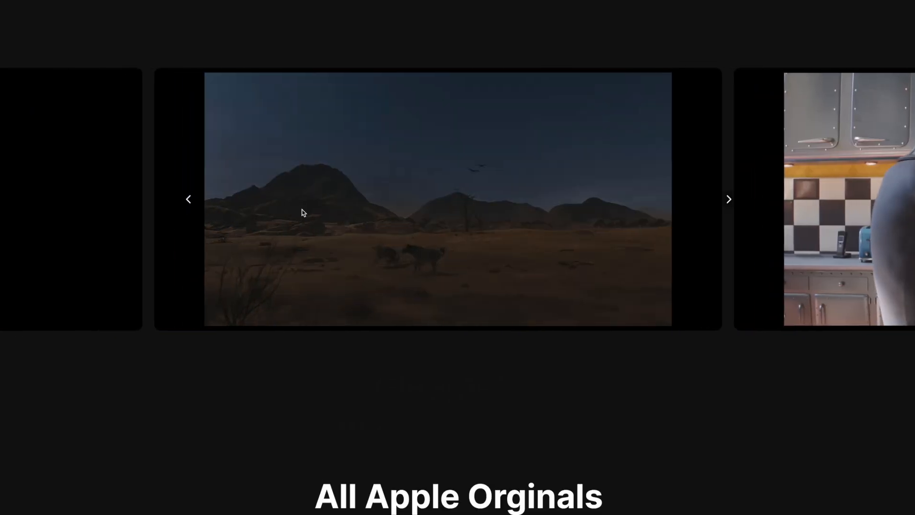